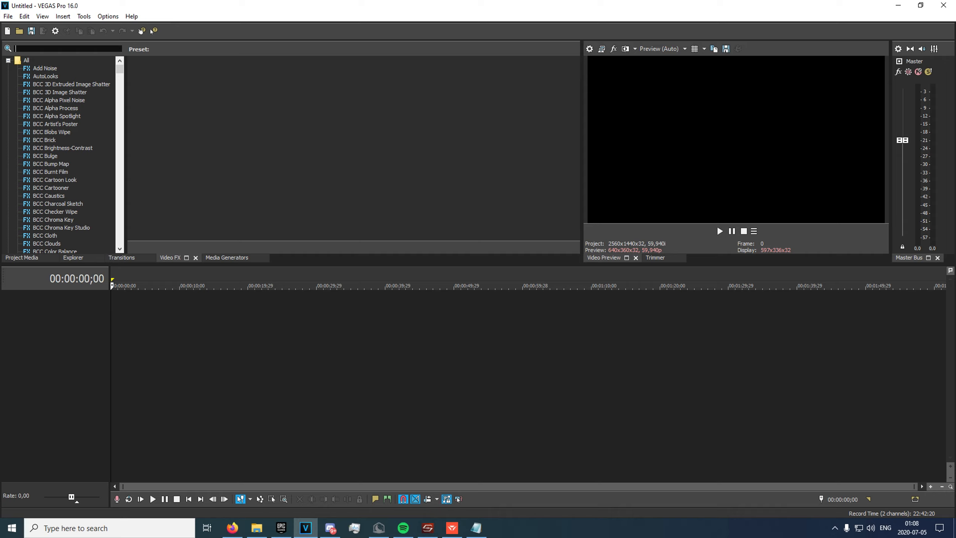
- Bring the overview video file from File Explorer into the empty timeline in VEGAS Pro
{"action": "key", "text": "alt+Tab"}
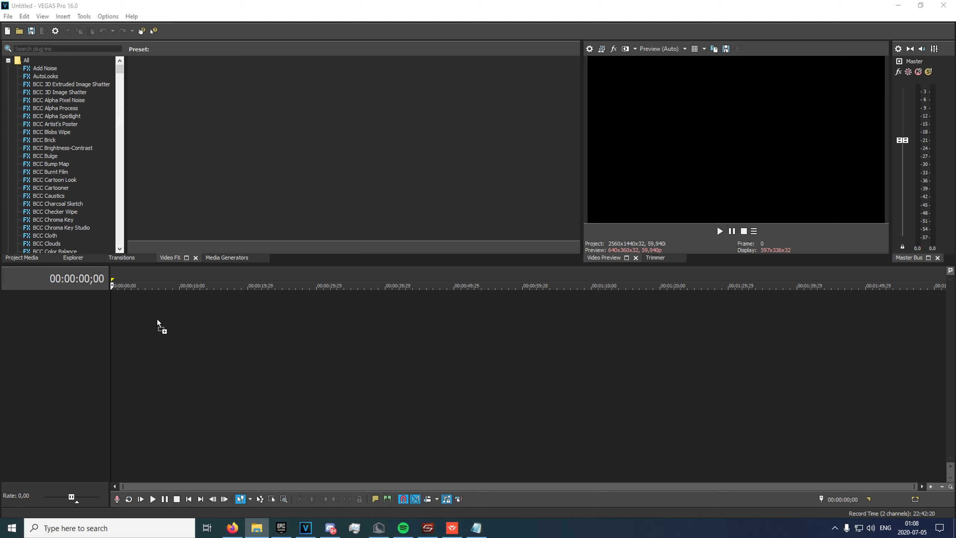
{"action": "left_click_drag", "start_coordinate": [124, 323], "coordinate": [127, 324]}
{"action": "left_click", "coordinate": [534, 207]}
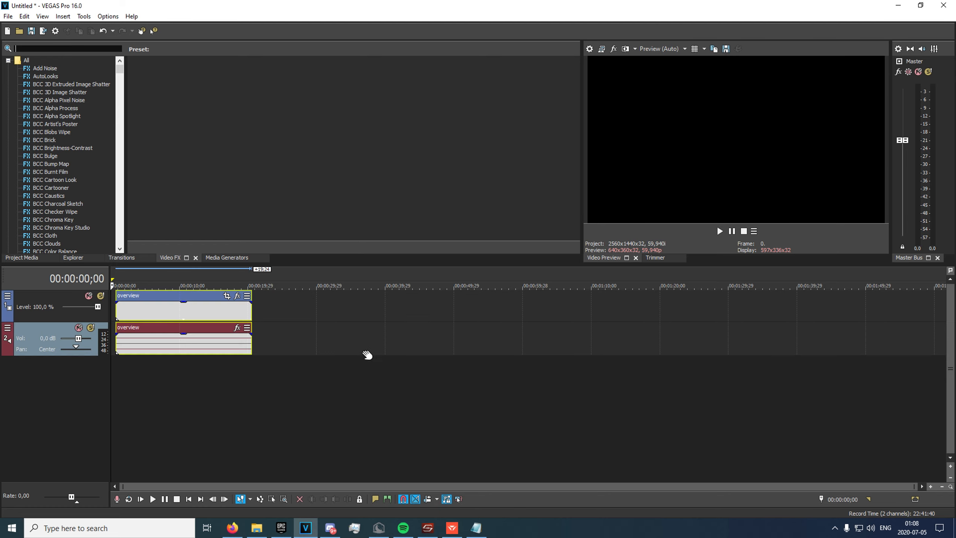
- Trim about two seconds off the start of the overview clip and move it to the beginning of the timeline
{"action": "left_click", "coordinate": [135, 366]}
{"action": "left_click", "coordinate": [118, 313]}
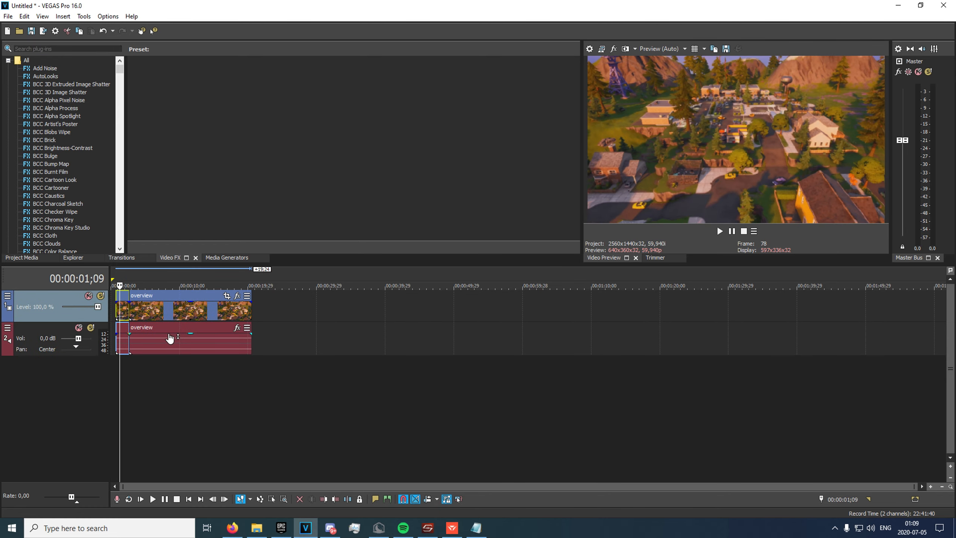
{"action": "key", "text": "Delete"}
{"action": "left_click_drag", "start_coordinate": [163, 314], "coordinate": [144, 314]}
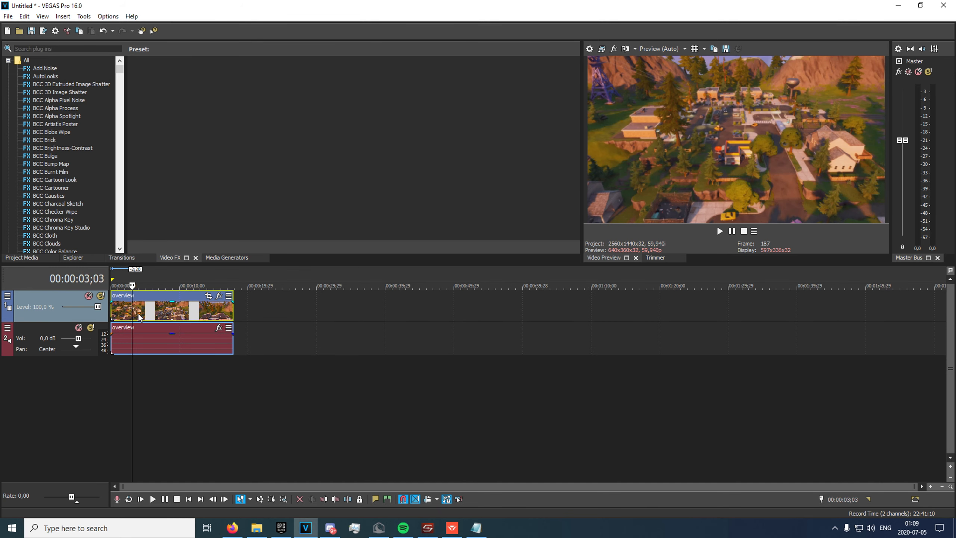
- Delete the overview clip's audio event while keeping its video
{"action": "left_click", "coordinate": [156, 344]}
{"action": "key", "text": "Delete"}
- Insert four empty video tracks above the track holding the overview clip
{"action": "right_click", "coordinate": [158, 369]}
{"action": "left_click", "coordinate": [206, 398]}
{"action": "right_click", "coordinate": [194, 417]}
{"action": "left_click", "coordinate": [221, 441]}
{"action": "right_click", "coordinate": [222, 443]}
{"action": "left_click", "coordinate": [240, 470]}
{"action": "right_click", "coordinate": [239, 419]}
{"action": "left_click", "coordinate": [264, 447]}
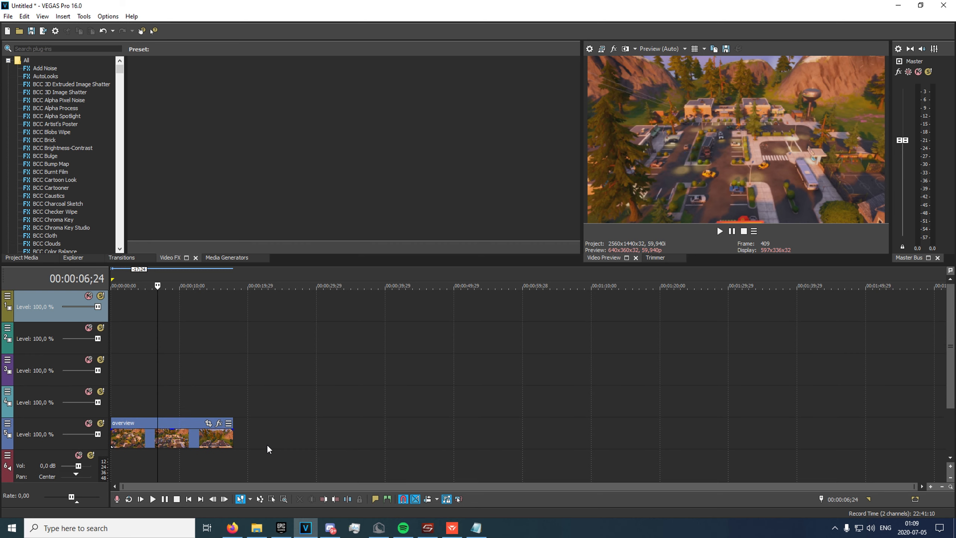
- Insert a text event reading "HIGHLIGHTS" in the PRIMETIME Regular font at the start of track 4
{"action": "left_click", "coordinate": [116, 377]}
{"action": "right_click", "coordinate": [121, 402]}
{"action": "left_click", "coordinate": [151, 384]}
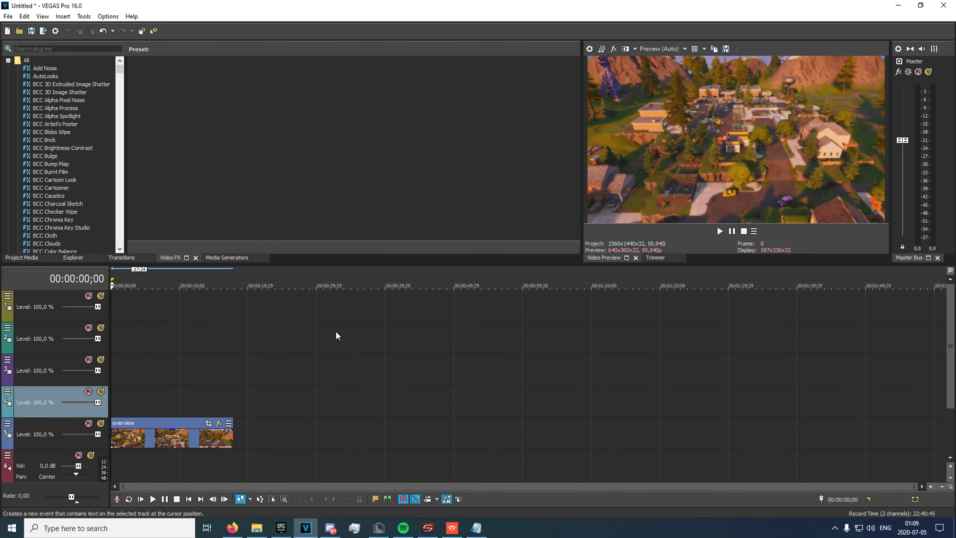
{"action": "left_click_drag", "start_coordinate": [467, 244], "coordinate": [240, 247]}
{"action": "key", "text": "BackSpace"}
{"action": "left_click", "coordinate": [316, 205]}
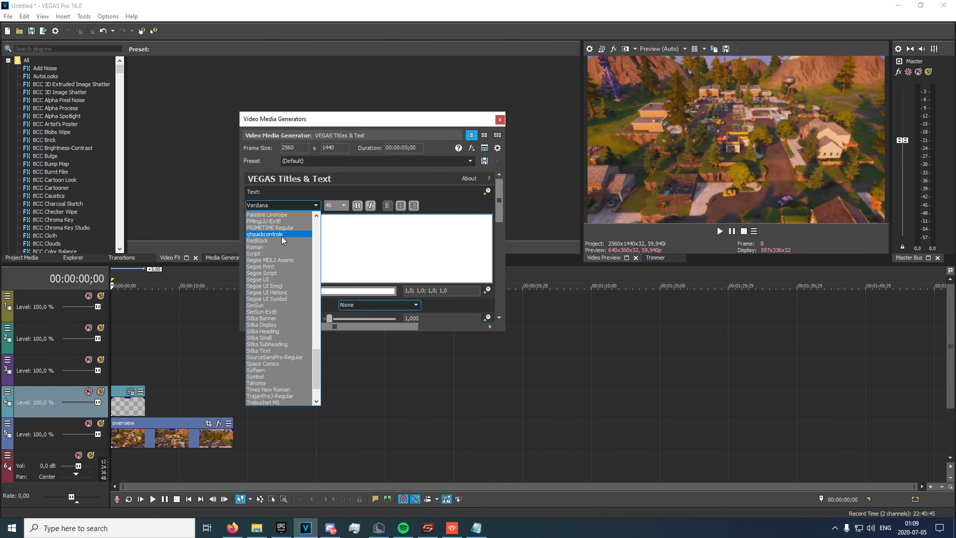
{"action": "left_click", "coordinate": [315, 248]}
{"action": "type", "text": "HIGHLUGH"}
{"action": "key", "text": "BackSpace"}
{"action": "key", "text": "BackSpace"}
{"action": "key", "text": "BackSpace"}
{"action": "type", "text": "IGHTS"}
- Shrink the HIGHLIGHTS title to a scale of about 0.594 at the centre of the frame and close its settings
{"action": "left_click", "coordinate": [614, 113]}
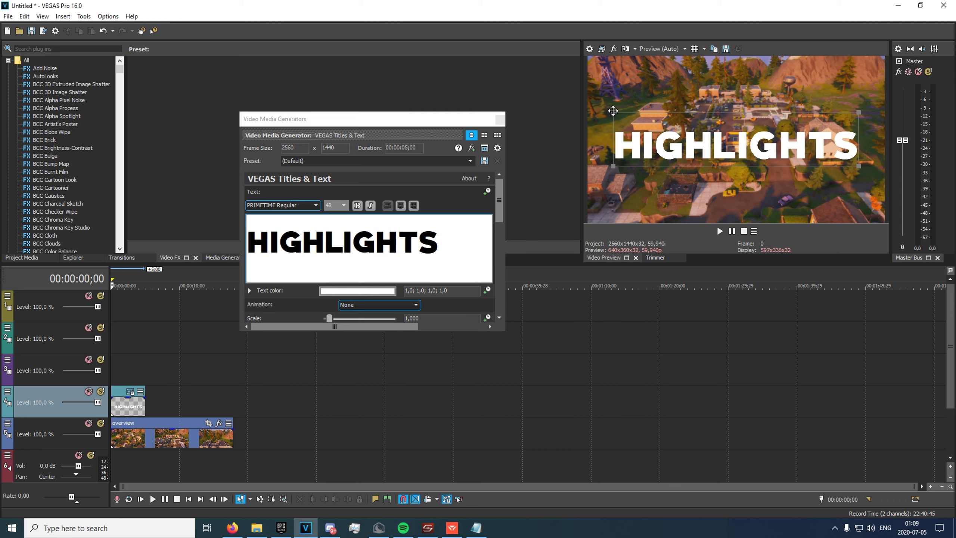
{"action": "left_click_drag", "start_coordinate": [615, 113], "coordinate": [662, 131]}
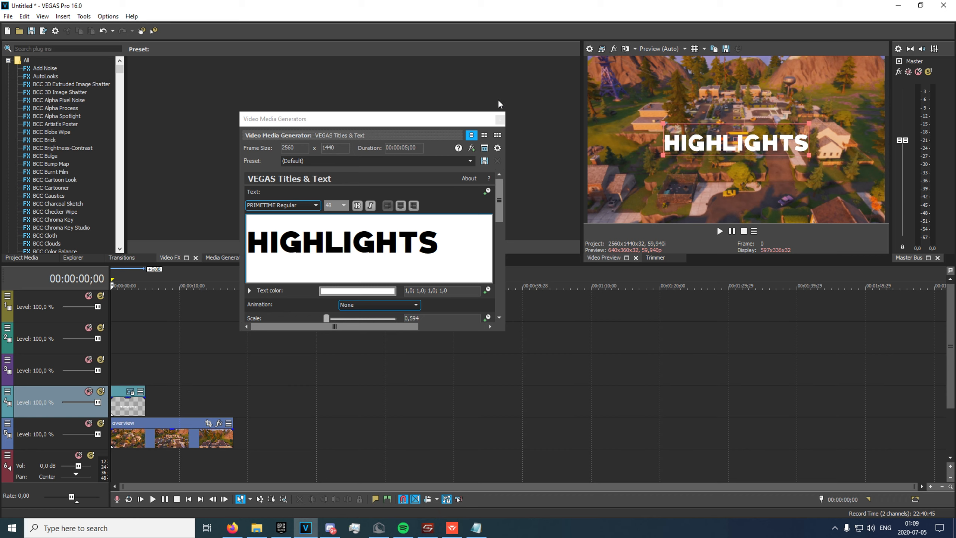
{"action": "left_click", "coordinate": [500, 119]}
- Insert a letter-spaced text event reading "B y D i g" in PRIMETIME Regular at the start of track 3
{"action": "right_click", "coordinate": [132, 369]}
{"action": "left_click", "coordinate": [200, 346]}
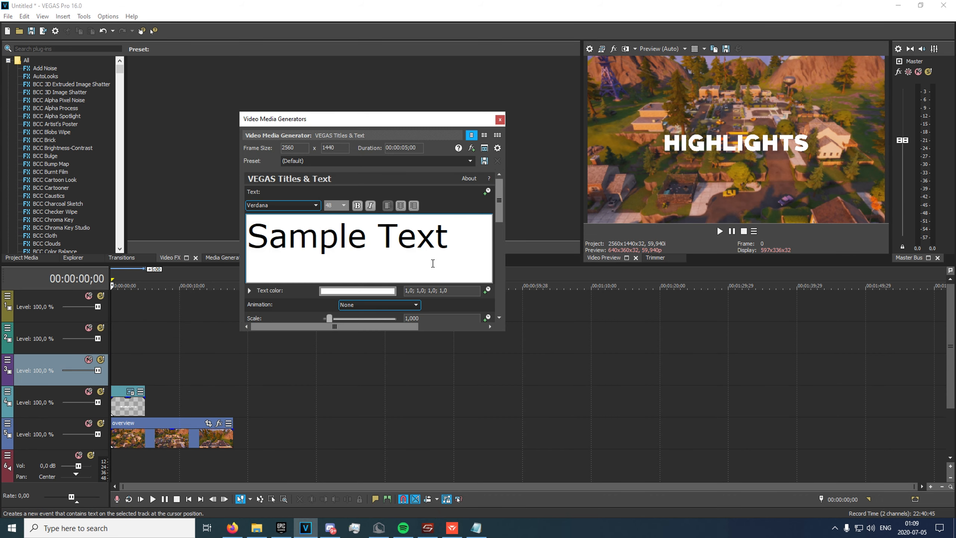
{"action": "left_click_drag", "start_coordinate": [450, 248], "coordinate": [105, 231]}
{"action": "type", "text": "By"}
{"action": "key", "text": "BackSpace"}
{"action": "type", "text": "y   D i"}
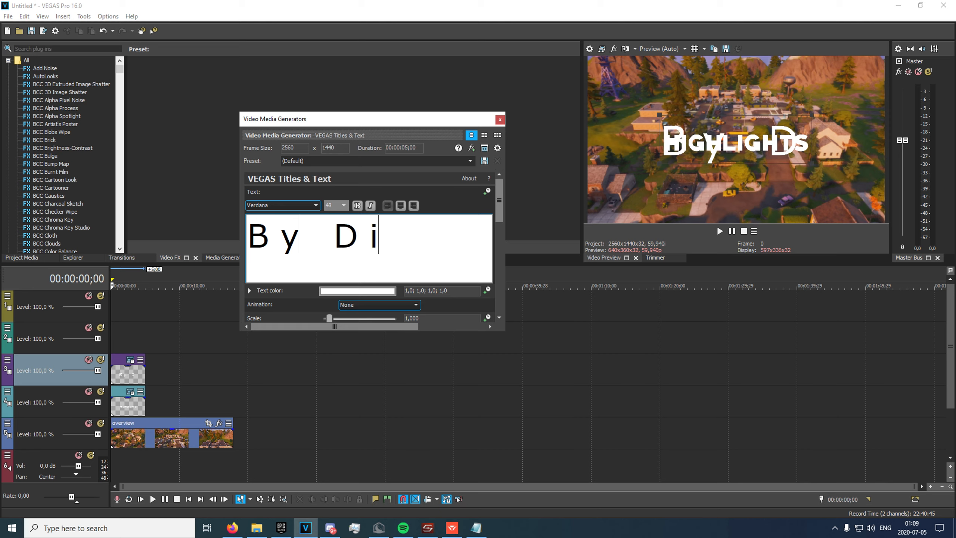
{"action": "type", "text": " g"}
{"action": "left_click_drag", "start_coordinate": [426, 237], "coordinate": [161, 229]}
{"action": "left_click", "coordinate": [304, 205]}
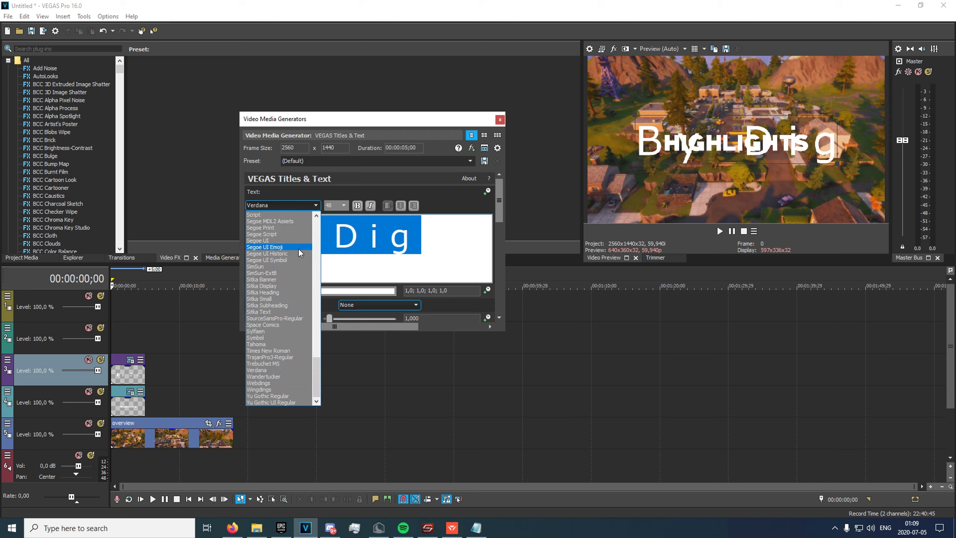
{"action": "left_click", "coordinate": [289, 228]}
{"action": "left_click", "coordinate": [342, 237]}
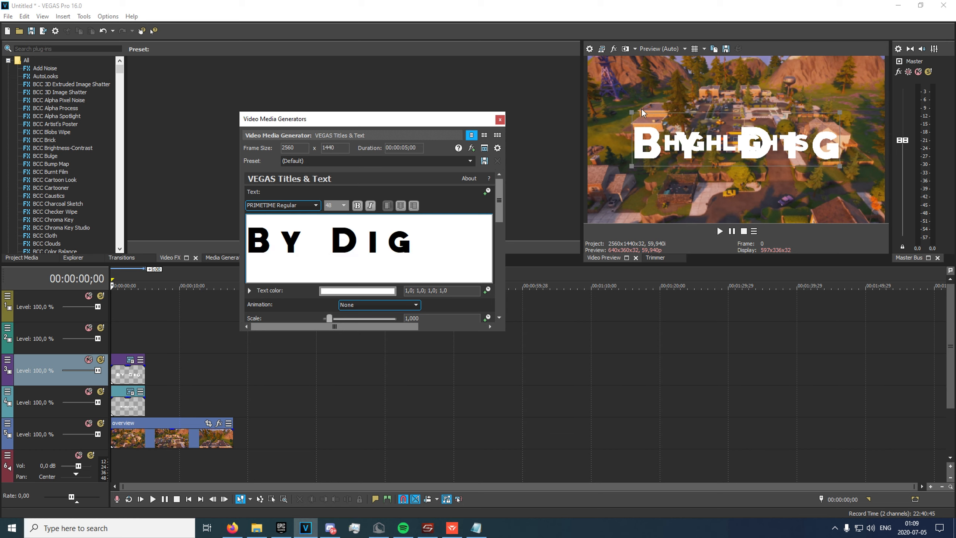
- Shrink the "B y D i g" text to a scale of about 0.356 and position it directly beneath HIGHLIGHTS
{"action": "left_click_drag", "start_coordinate": [632, 113], "coordinate": [718, 163]}
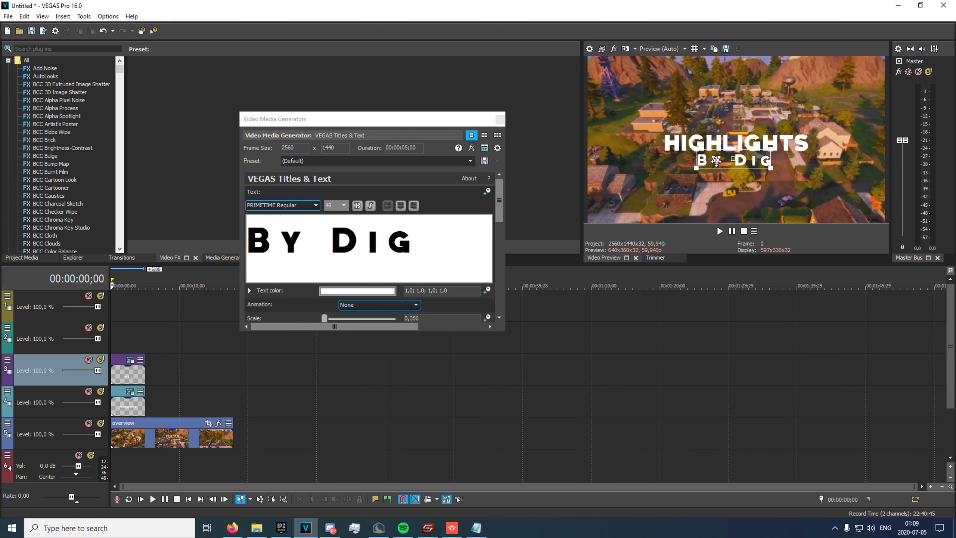
{"action": "left_click", "coordinate": [499, 120]}
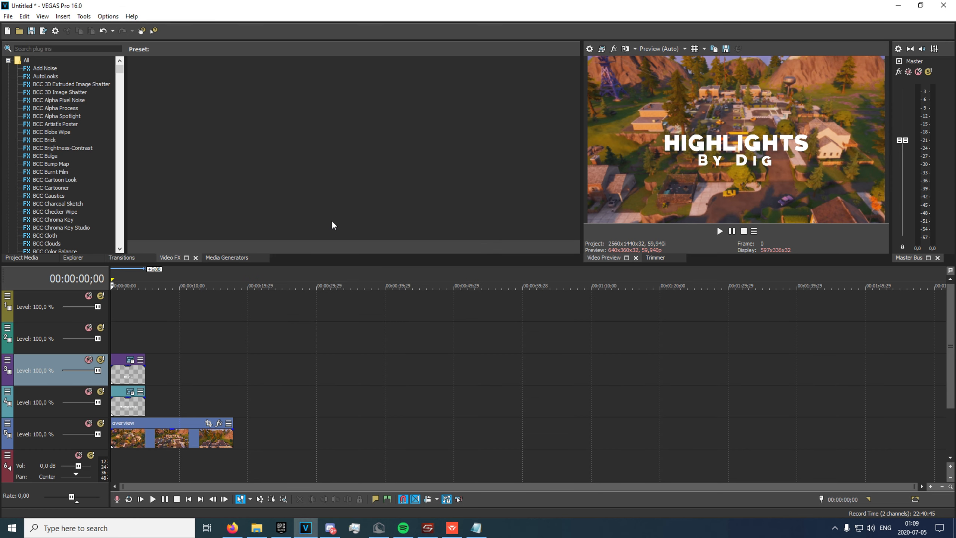
- Add the Twitter logo image to track 1 and shift it slightly away from the timeline start
{"action": "right_click", "coordinate": [114, 347]}
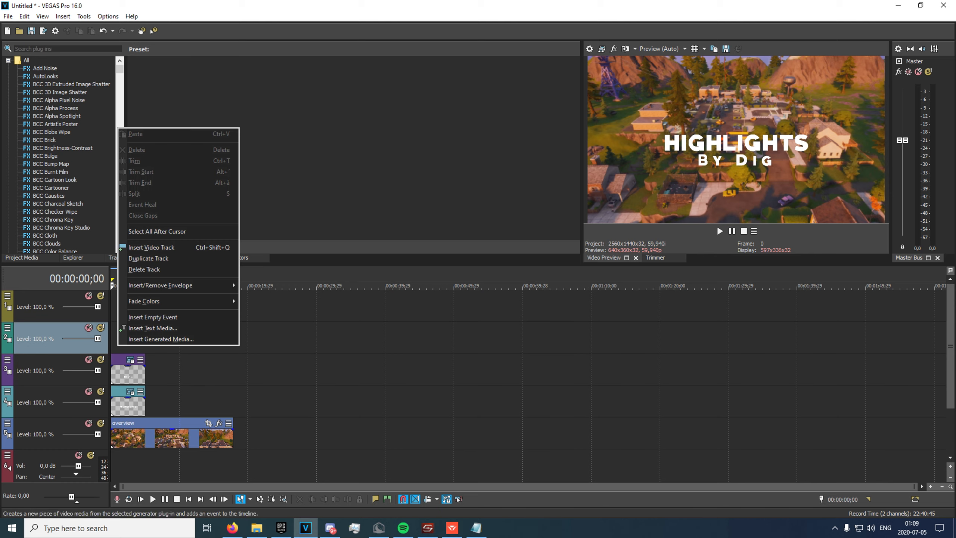
{"action": "key", "text": "Escape"}
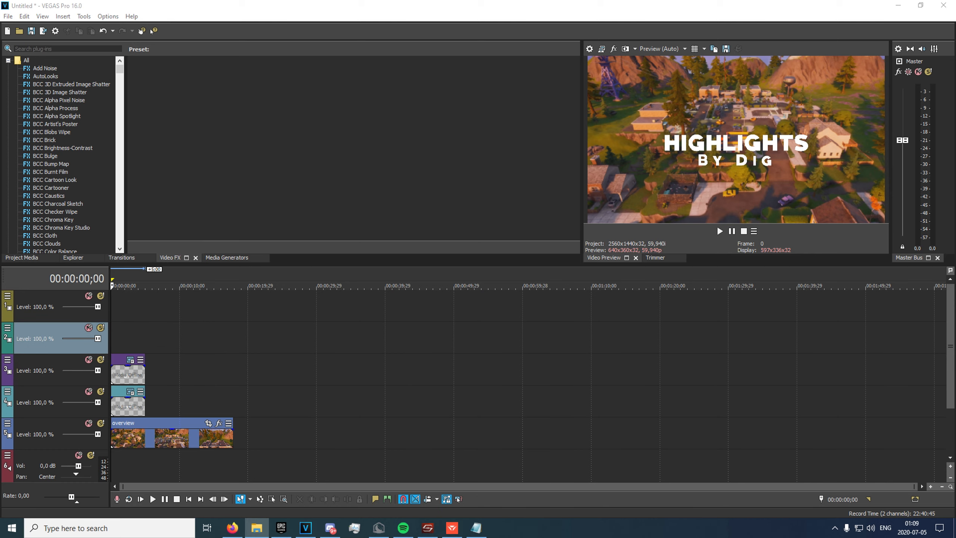
{"action": "left_click_drag", "start_coordinate": [117, 302], "coordinate": [132, 315]}
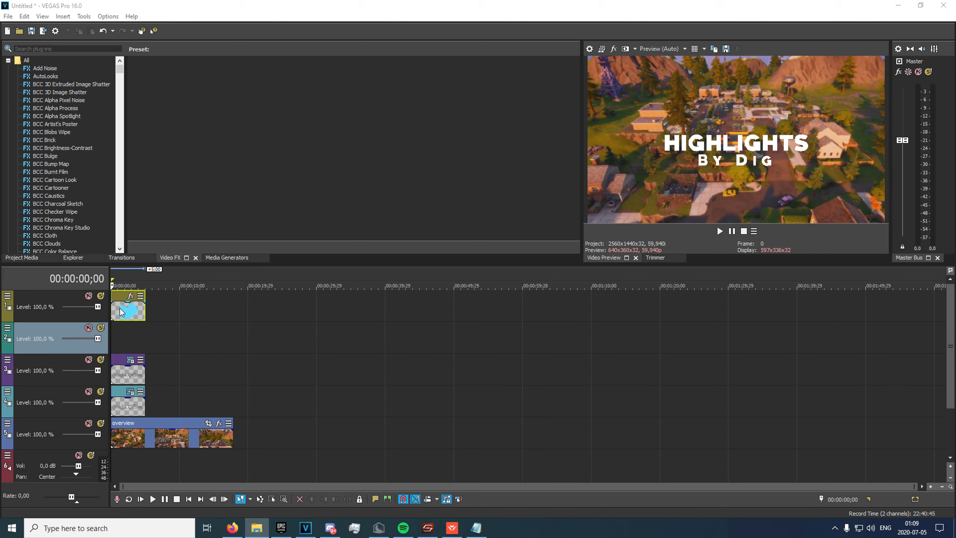
{"action": "right_click", "coordinate": [139, 306]}
{"action": "left_click", "coordinate": [123, 349]}
- Insert a text event reading "Dignal" in PRIMETIME Regular on track 2, aligned with the start of the Twitter logo
{"action": "left_click", "coordinate": [116, 345]}
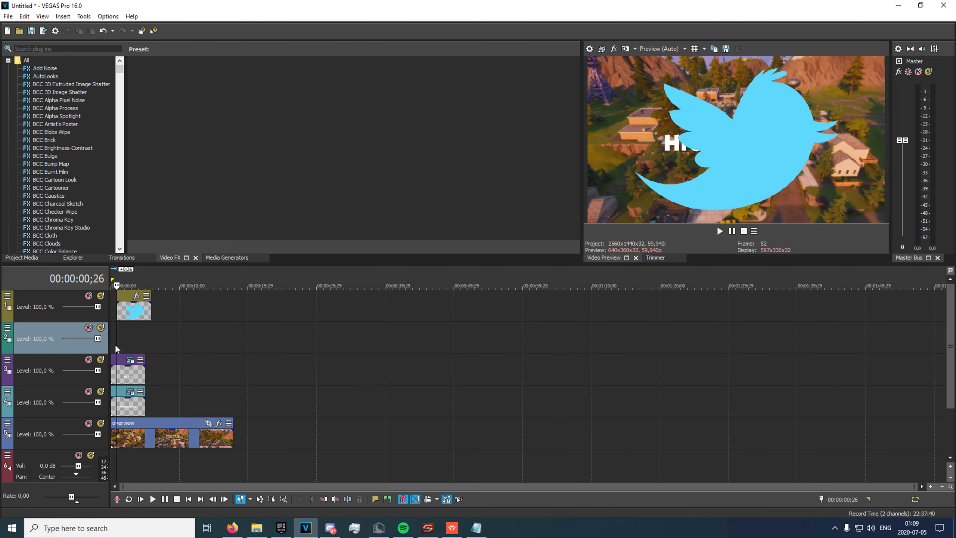
{"action": "right_click", "coordinate": [115, 344]}
{"action": "left_click", "coordinate": [161, 339]}
{"action": "key", "text": "Delete"}
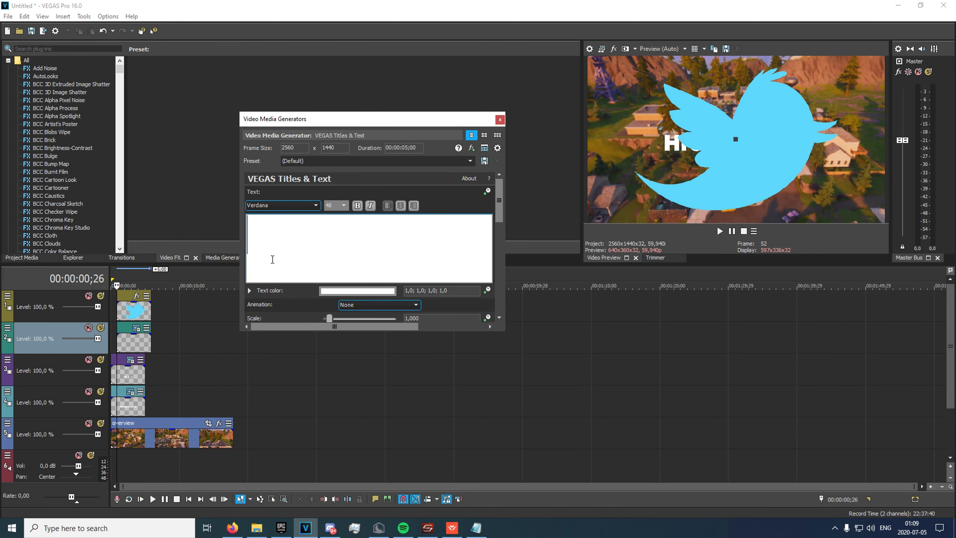
{"action": "left_click", "coordinate": [282, 207]}
{"action": "left_click", "coordinate": [281, 249]}
{"action": "type", "text": "Dignal"}
- Reduce the Dignal text to a scale of about 0.853, reposition it near the frame centre and close its settings
{"action": "left_click_drag", "start_coordinate": [690, 130], "coordinate": [609, 122]}
{"action": "left_click_drag", "start_coordinate": [656, 147], "coordinate": [711, 145]}
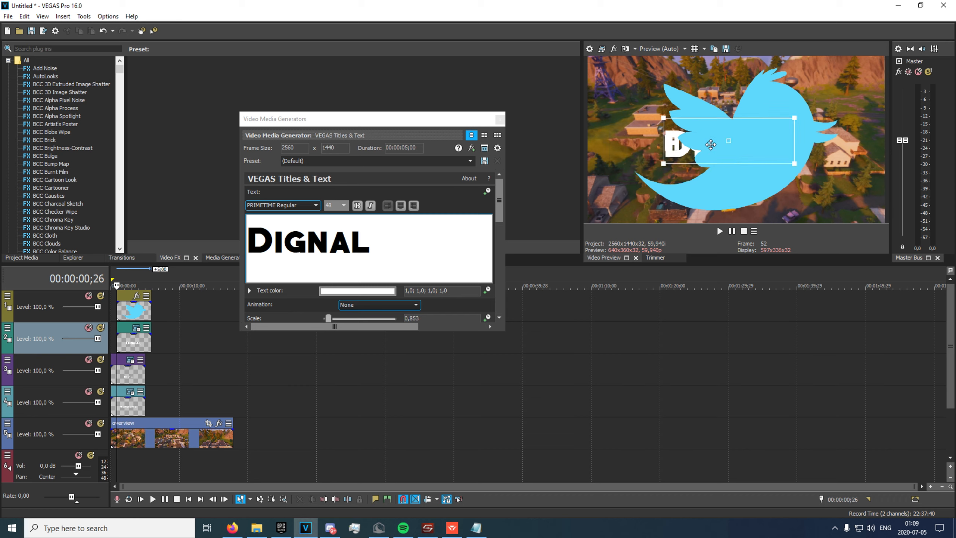
{"action": "left_click", "coordinate": [499, 119]}
- Stagger the events so "B y D i g", Dignal and the Twitter logo start one after another following HIGHLIGHTS
{"action": "left_click_drag", "start_coordinate": [131, 376], "coordinate": [136, 376]}
{"action": "left_click_drag", "start_coordinate": [135, 343], "coordinate": [169, 343]}
{"action": "left_click_drag", "start_coordinate": [148, 314], "coordinate": [191, 314]}
{"action": "left_click_drag", "start_coordinate": [123, 374], "coordinate": [142, 376]}
- Enable masking on the HIGHLIGHTS event and draw a wide rectangular mask just above its text
{"action": "left_click", "coordinate": [114, 405]}
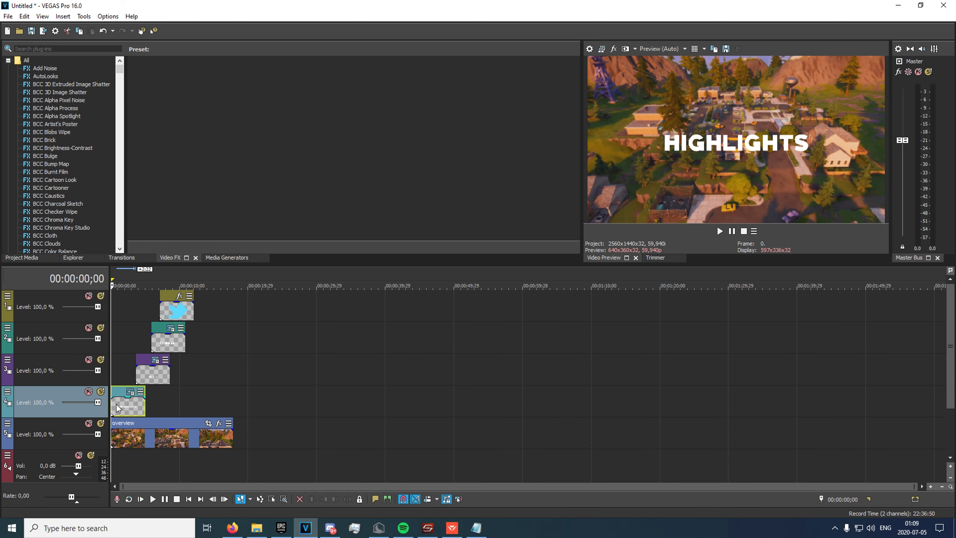
{"action": "scroll", "coordinate": [139, 400], "scroll_direction": "up", "scroll_amount": 3}
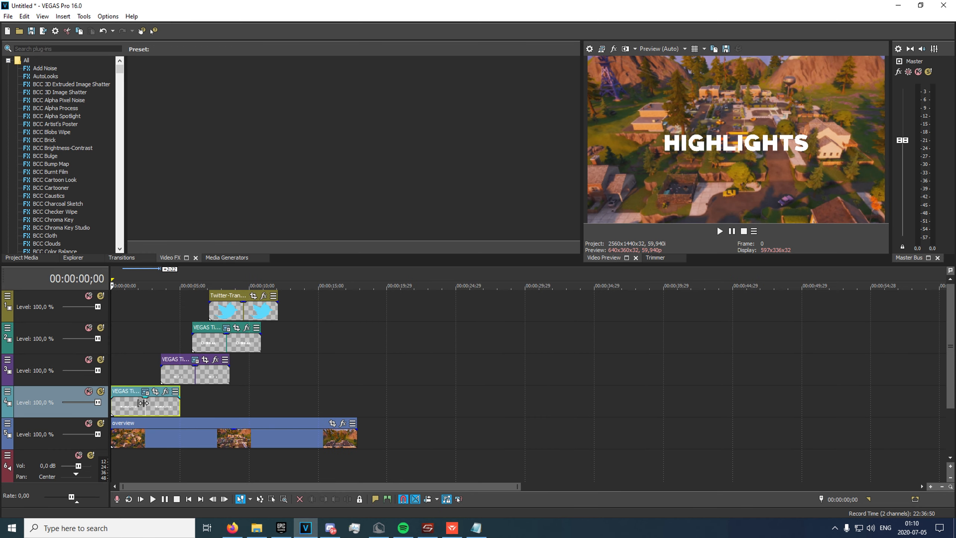
{"action": "left_click", "coordinate": [155, 392]}
{"action": "left_click", "coordinate": [85, 472]}
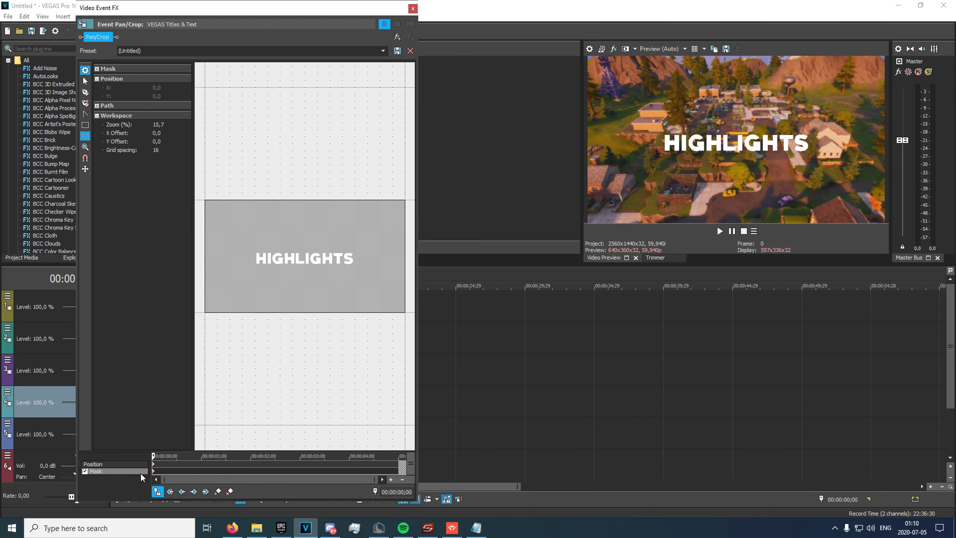
{"action": "left_click_drag", "start_coordinate": [239, 223], "coordinate": [360, 251]}
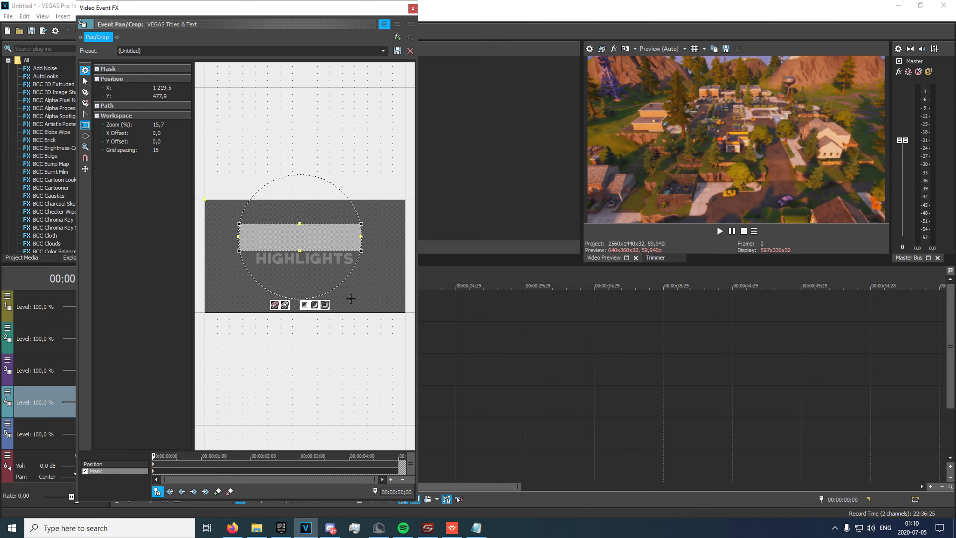
- Add a mask keyframe at 00:00:00;20 with the rectangle moved down over the HIGHLIGHTS text, then close the crop editor
{"action": "left_click", "coordinate": [192, 475]}
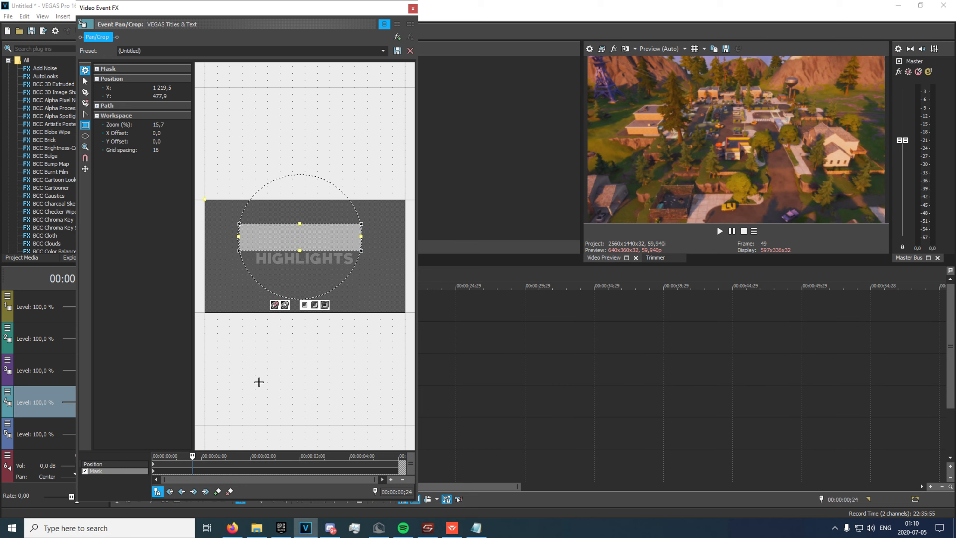
{"action": "left_click_drag", "start_coordinate": [315, 238], "coordinate": [316, 257]}
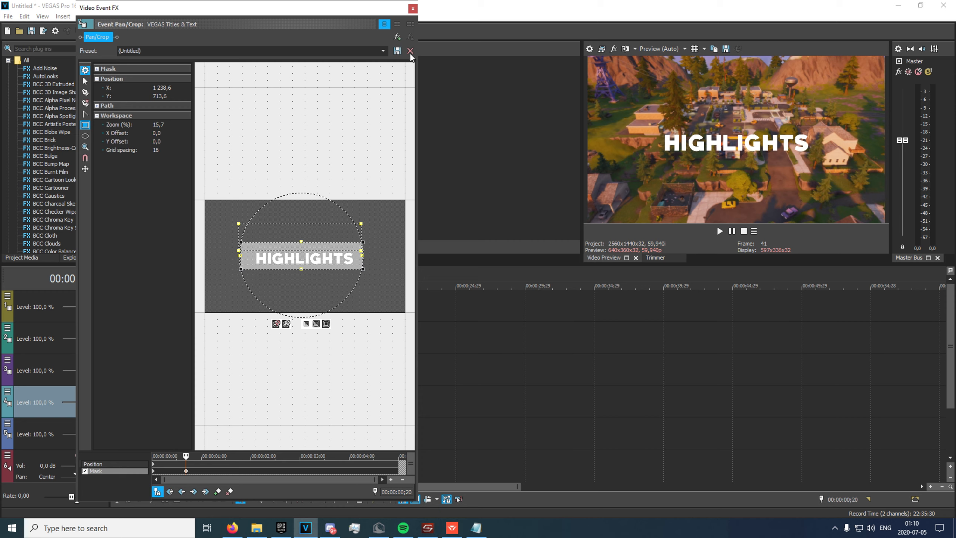
{"action": "left_click", "coordinate": [413, 8]}
- Start the "B y D i g" event at 00:00:00;20 and draw a rectangular mask just below its text
{"action": "left_click_drag", "start_coordinate": [181, 377], "coordinate": [143, 377]}
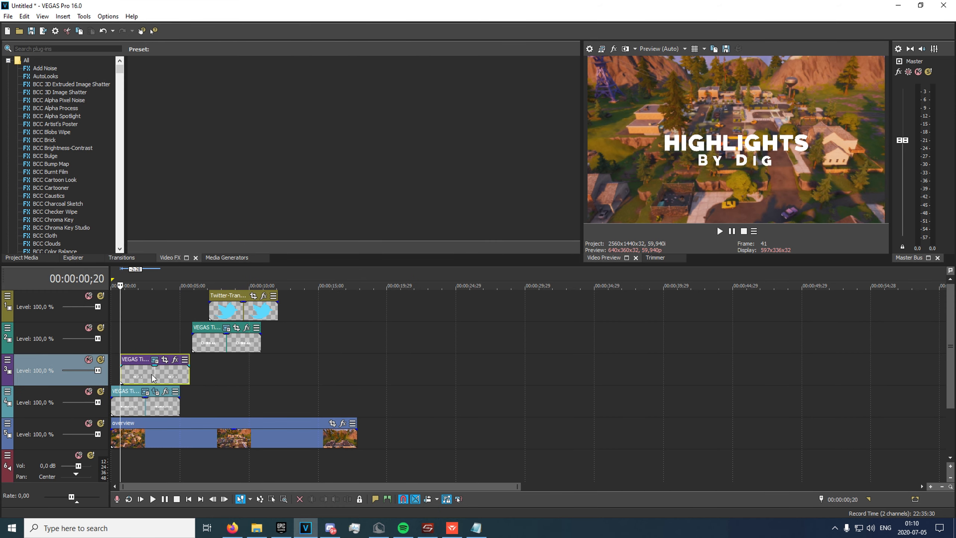
{"action": "left_click", "coordinate": [164, 359]}
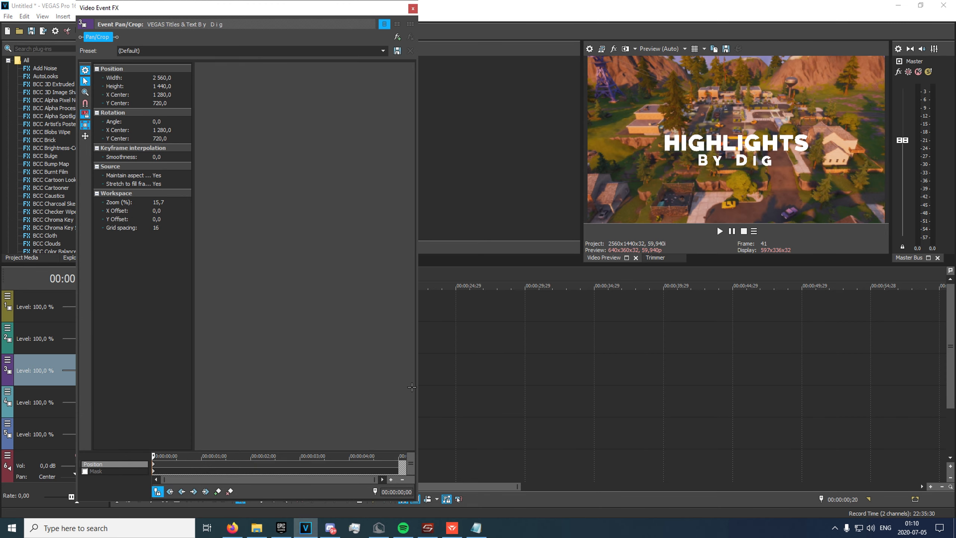
{"action": "left_click", "coordinate": [85, 471]}
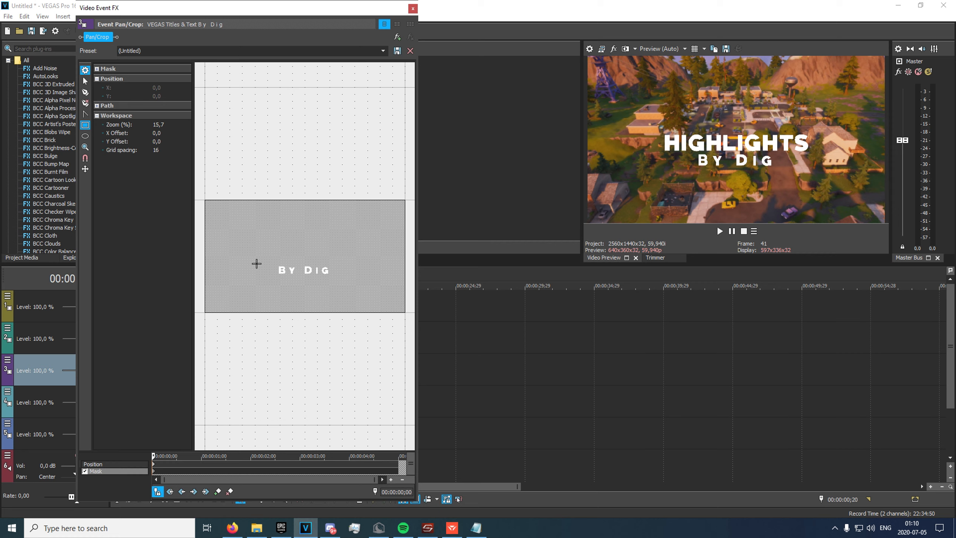
{"action": "left_click_drag", "start_coordinate": [272, 279], "coordinate": [334, 297]}
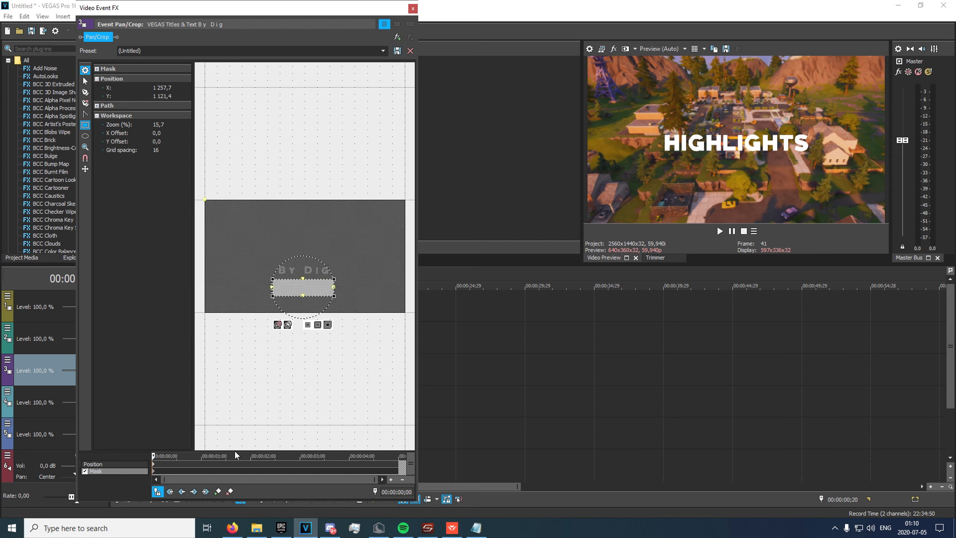
- Add a mask keyframe at 00:00:00;20 with the rectangle moved up over the "B y D i g" text, then close the editor
{"action": "left_click", "coordinate": [185, 474]}
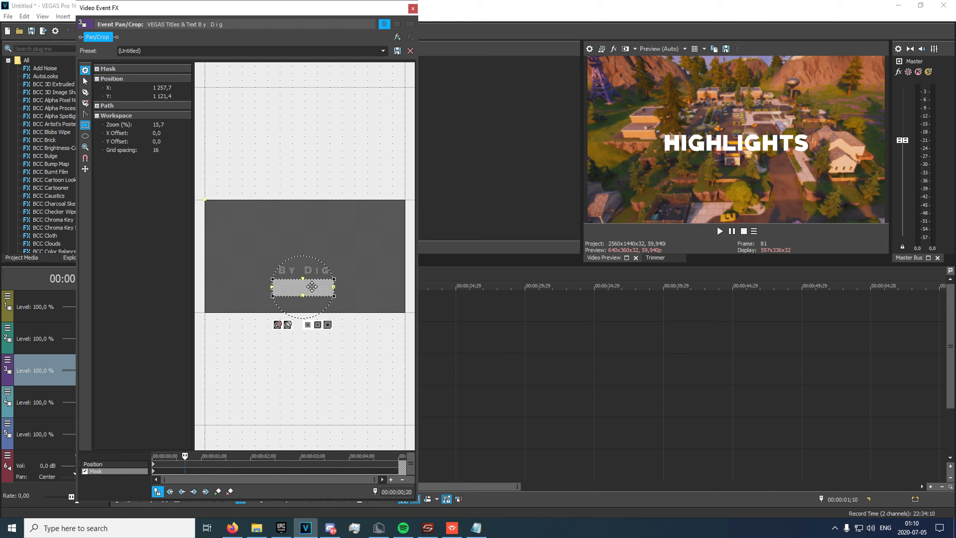
{"action": "left_click_drag", "start_coordinate": [312, 286], "coordinate": [312, 270]}
{"action": "left_click", "coordinate": [413, 9]}
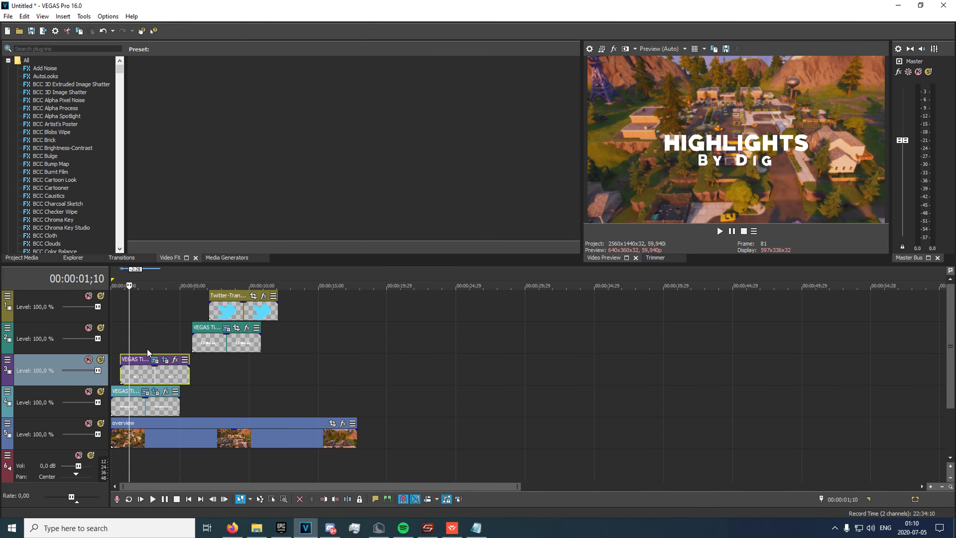
- Play the masked title reveals from the start of the timeline to check the animation
{"action": "left_click", "coordinate": [112, 335]}
{"action": "key", "text": "space"}
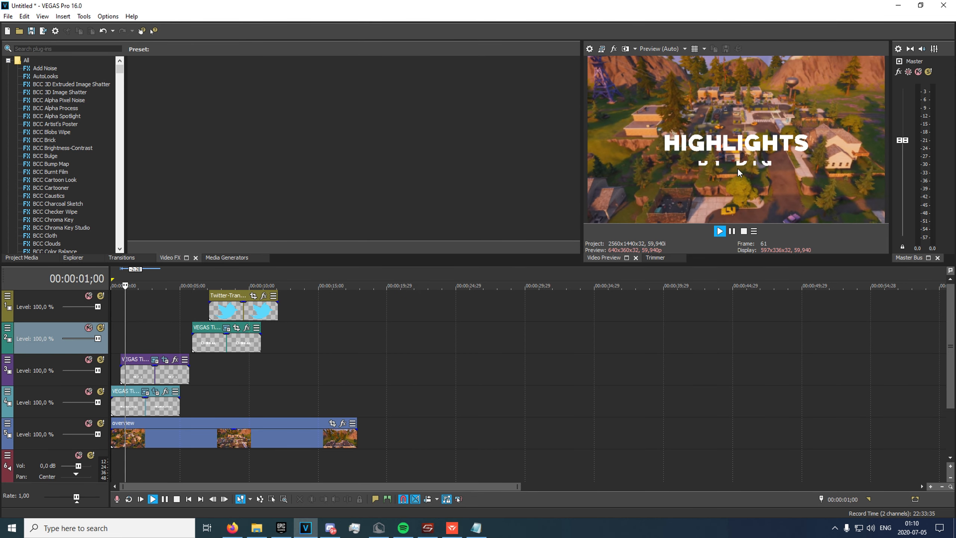
{"action": "key", "text": "space"}
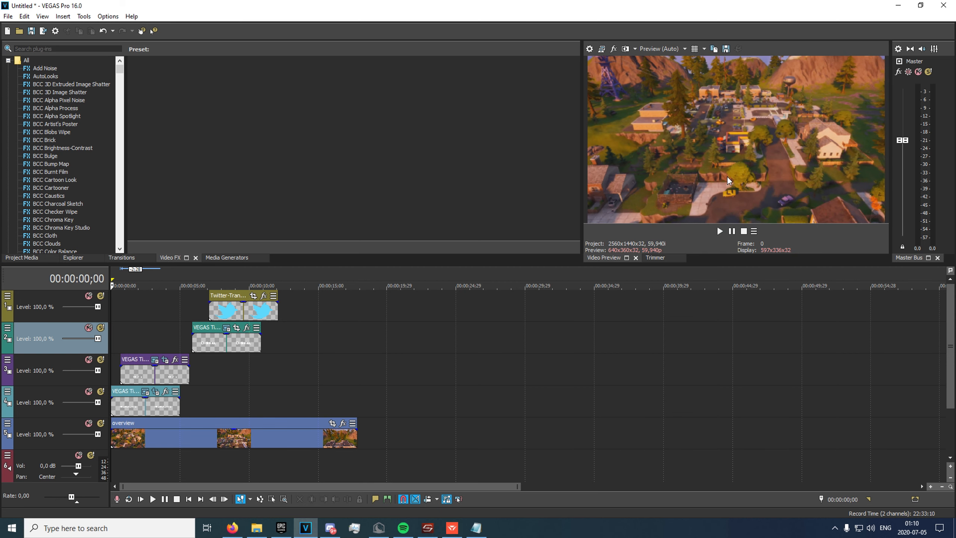
- Move the "B y D i g" title event so it starts at 00:00:00;16
{"action": "left_click", "coordinate": [114, 345]}
{"action": "scroll", "coordinate": [117, 346], "scroll_direction": "down", "scroll_amount": 2}
{"action": "key", "text": "Right"}
{"action": "key", "text": "Right"}
{"action": "key", "text": "Right"}
{"action": "key", "text": "Right"}
{"action": "key", "text": "Right"}
{"action": "key", "text": "Right"}
{"action": "key", "text": "Right"}
{"action": "key", "text": "Right"}
{"action": "key", "text": "Right"}
{"action": "key", "text": "Right"}
{"action": "key", "text": "Left"}
{"action": "left_click_drag", "start_coordinate": [132, 378], "coordinate": [129, 375]}
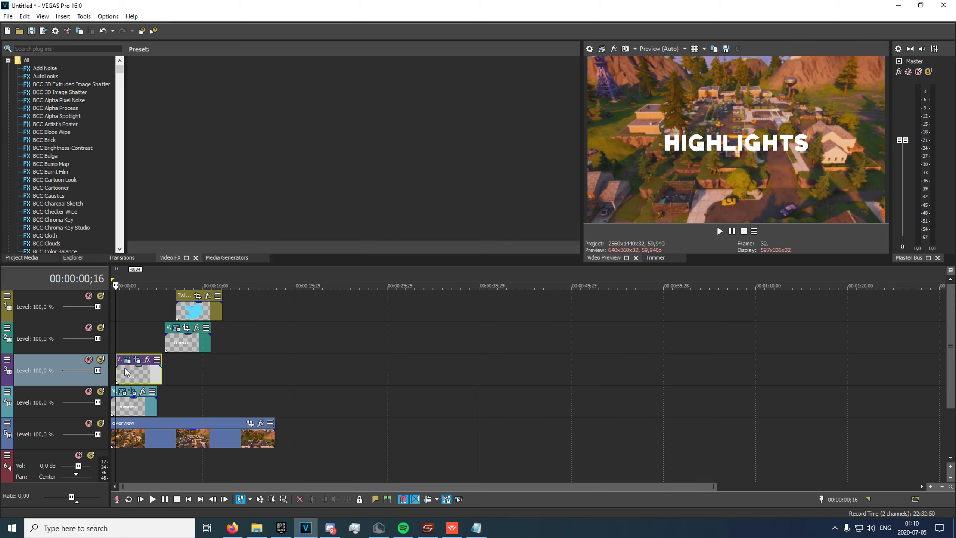
- Play the intro from the start of the timeline to check the timing of both title reveals
{"action": "left_click", "coordinate": [112, 343]}
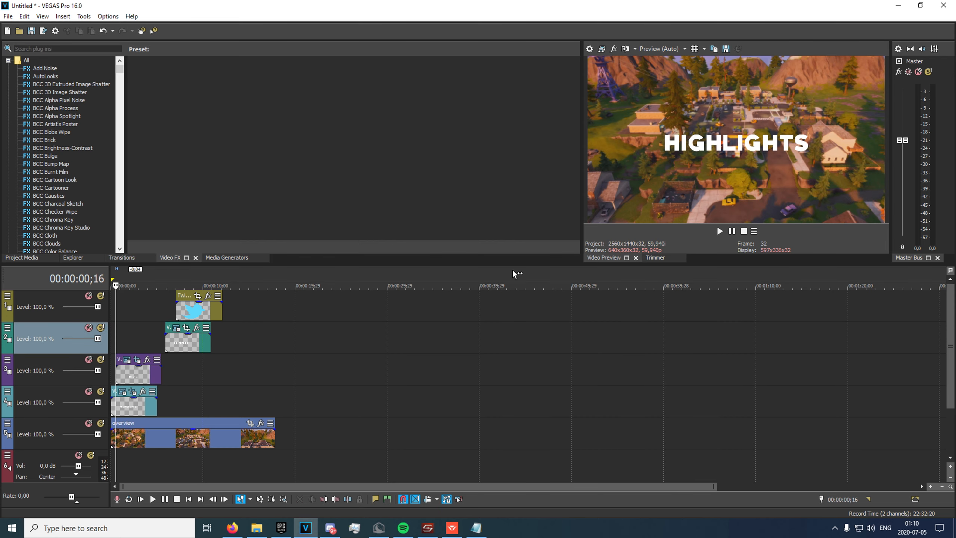
{"action": "scroll", "coordinate": [160, 371], "scroll_direction": "up", "scroll_amount": 3}
{"action": "key", "text": "space"}
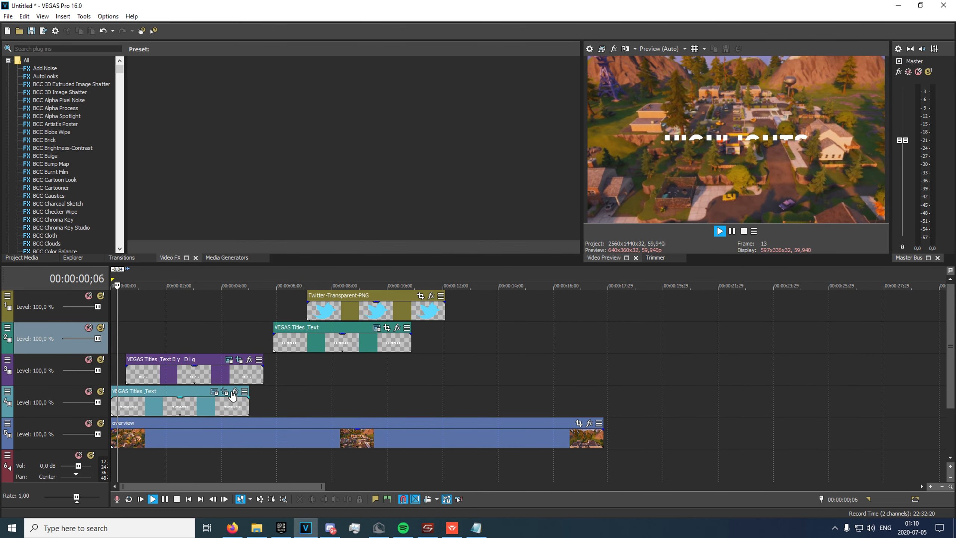
{"action": "key", "text": "space"}
- Move the Twitter logo event earlier over the titles so it starts at 00:00:01;12
{"action": "left_click", "coordinate": [134, 338]}
{"action": "left_click", "coordinate": [125, 338]}
{"action": "left_click", "coordinate": [147, 341]}
{"action": "key", "text": "Right"}
{"action": "key", "text": "Right"}
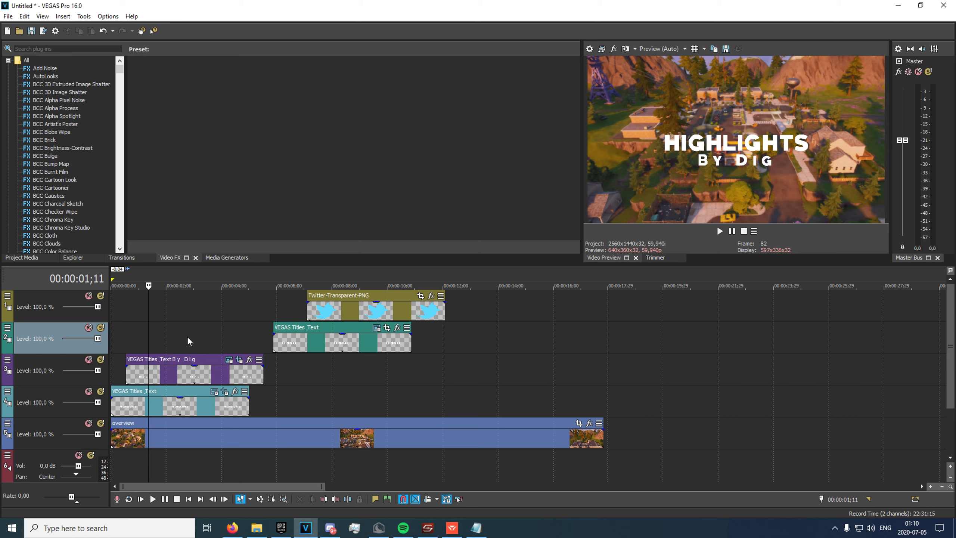
{"action": "key", "text": "Left"}
{"action": "left_click_drag", "start_coordinate": [349, 313], "coordinate": [187, 313]}
{"action": "left_click", "coordinate": [196, 311]}
{"action": "left_click", "coordinate": [140, 325]}
{"action": "key", "text": "Right"}
{"action": "key", "text": "Right"}
{"action": "key", "text": "Right"}
{"action": "left_click", "coordinate": [235, 312]}
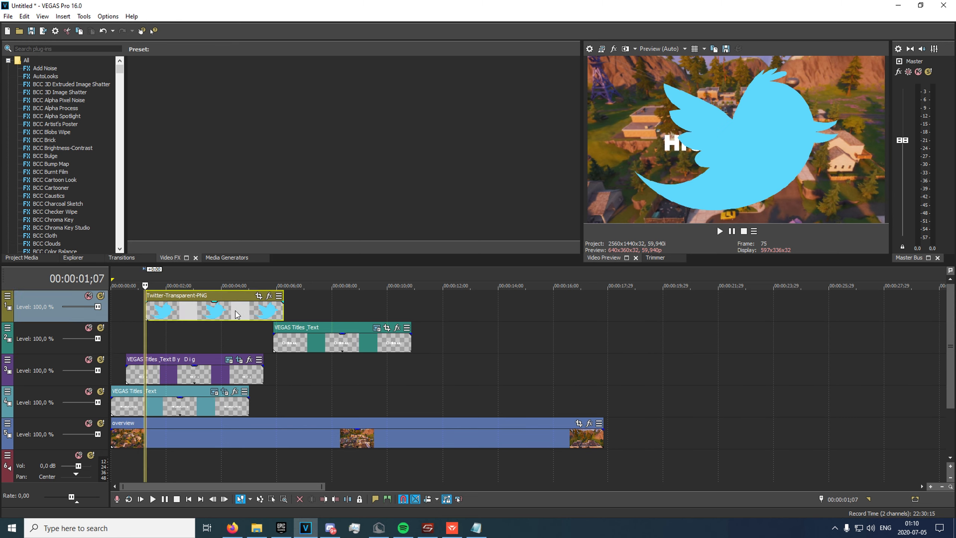
{"action": "left_click_drag", "start_coordinate": [236, 310], "coordinate": [238, 311]}
{"action": "key", "text": "Right"}
{"action": "key", "text": "Right"}
{"action": "key", "text": "Right"}
- Open the Twitter logo's Pan/Crop editor and enlarge the crop frame to about 4090.4 by 2300.9 to shrink the logo
{"action": "left_click", "coordinate": [264, 296]}
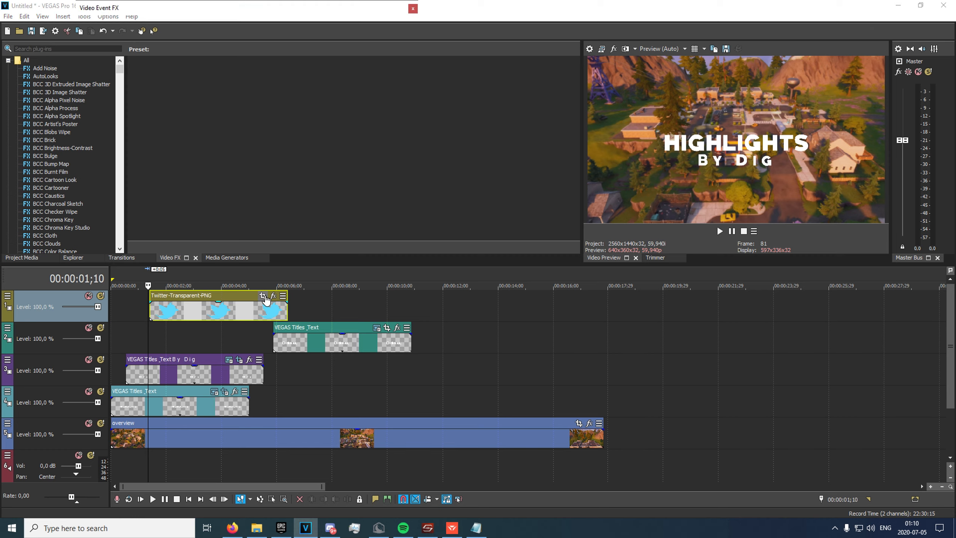
{"action": "left_click_drag", "start_coordinate": [256, 228], "coordinate": [225, 192]}
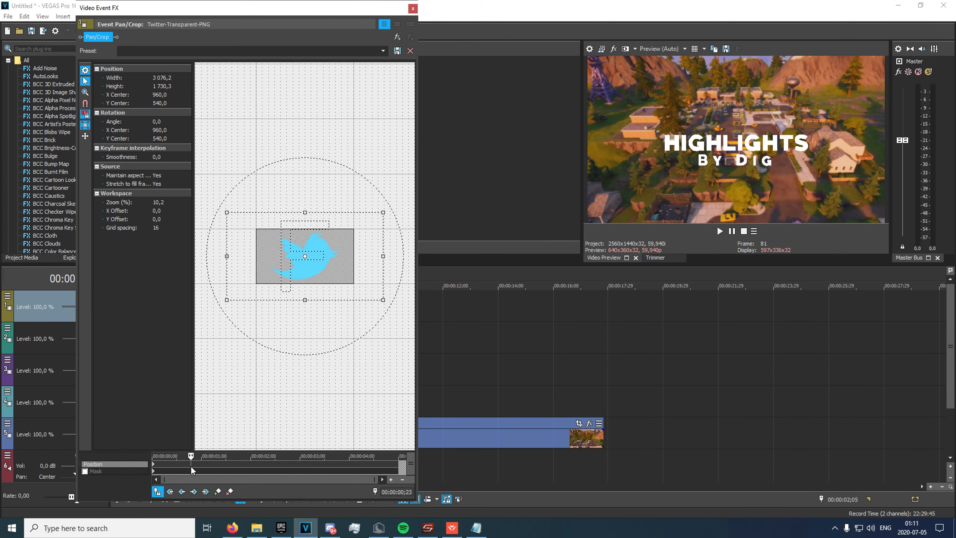
{"action": "left_click", "coordinate": [181, 474]}
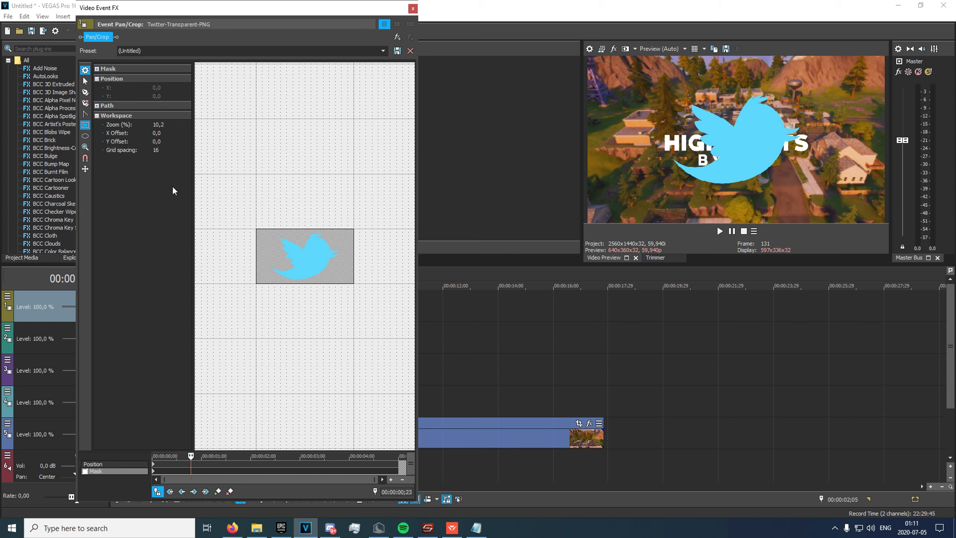
{"action": "left_click", "coordinate": [192, 467]}
{"action": "left_click_drag", "start_coordinate": [231, 215], "coordinate": [209, 192]}
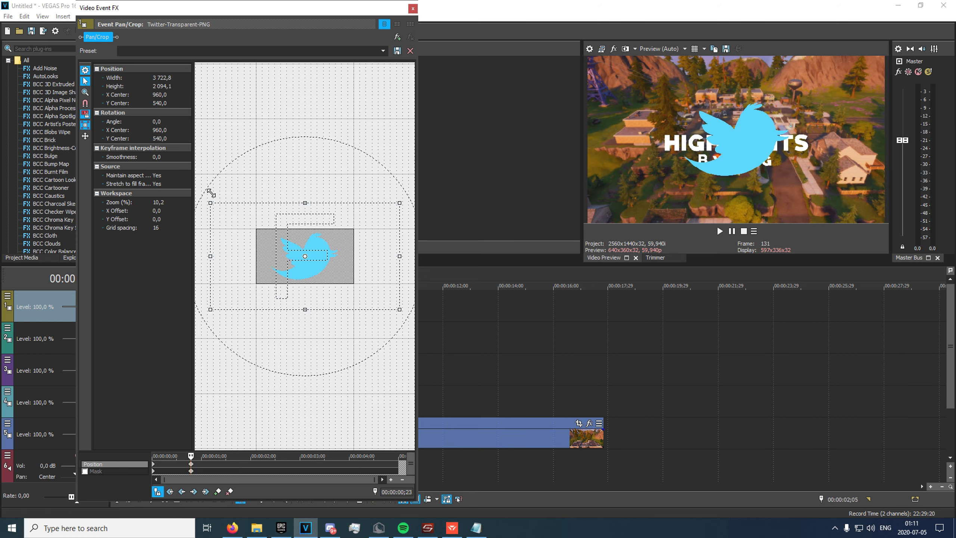
{"action": "left_click_drag", "start_coordinate": [308, 264], "coordinate": [307, 260]}
{"action": "scroll", "coordinate": [283, 230], "scroll_direction": "down", "scroll_amount": 2}
{"action": "left_click_drag", "start_coordinate": [239, 215], "coordinate": [236, 215]}
{"action": "left_click_drag", "start_coordinate": [310, 264], "coordinate": [213, 266]}
- Place the logo off-frame to the left at the first position keyframe, with the crop centre at about X 3736.6, Y 466.2
{"action": "left_click", "coordinate": [153, 464]}
{"action": "left_click_drag", "start_coordinate": [191, 464], "coordinate": [139, 467]}
{"action": "left_click_drag", "start_coordinate": [237, 282], "coordinate": [336, 261]}
{"action": "key", "text": "ctrl+z"}
{"action": "key", "text": "ctrl+z"}
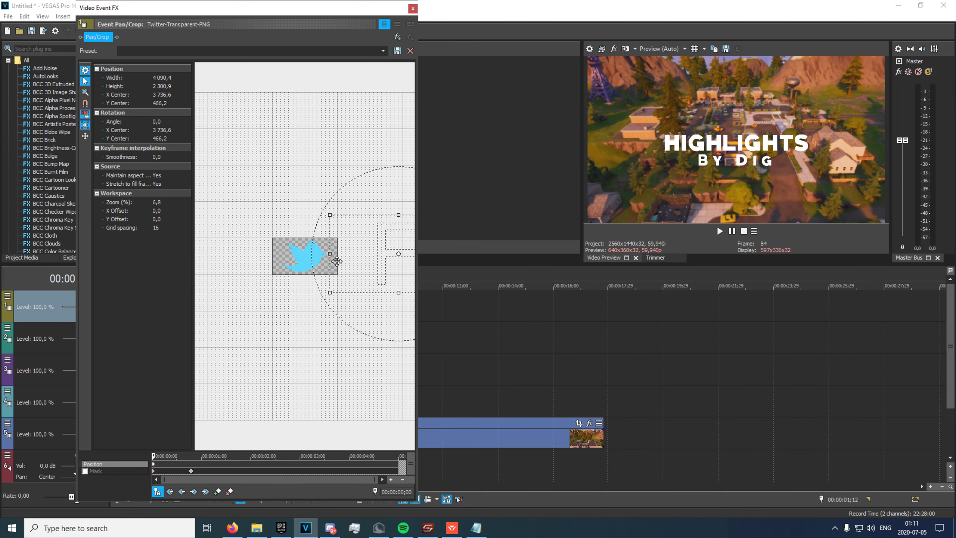
- Add a position keyframe at 00:00:00;22 with the crop centre at about X -1949.4, Y 520.7, and play the logo's movement
{"action": "left_click", "coordinate": [190, 469]}
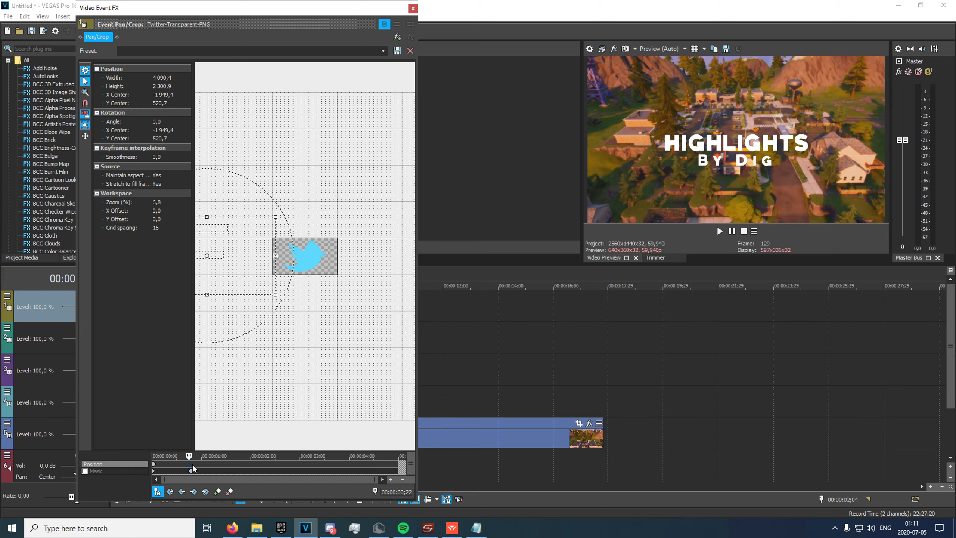
{"action": "left_click_drag", "start_coordinate": [245, 259], "coordinate": [431, 262]}
{"action": "left_click", "coordinate": [153, 464]}
{"action": "key", "text": "space"}
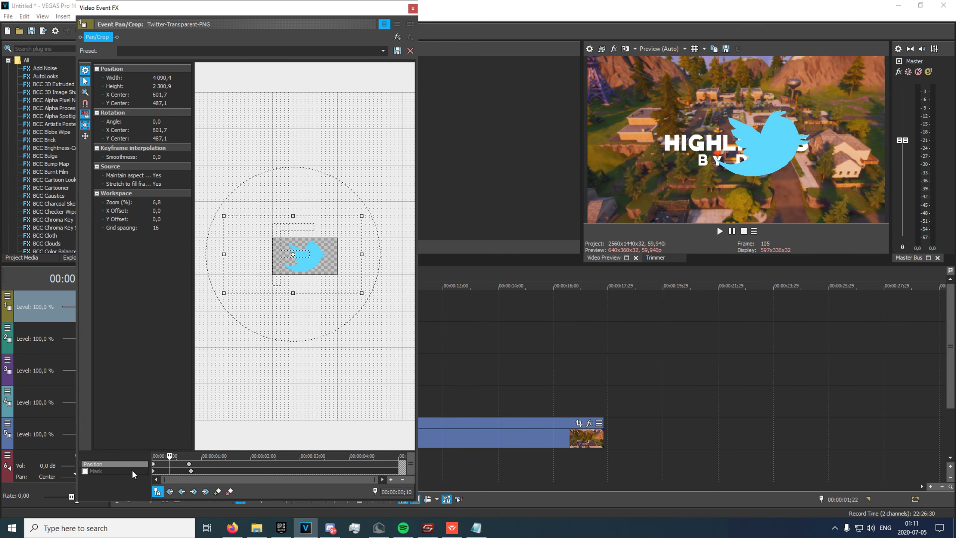
- Shift the logo's end position keyframe to 00:00:00;16 and play the faster movement
{"action": "scroll", "coordinate": [155, 468], "scroll_direction": "up", "scroll_amount": 4}
{"action": "left_click", "coordinate": [153, 465]}
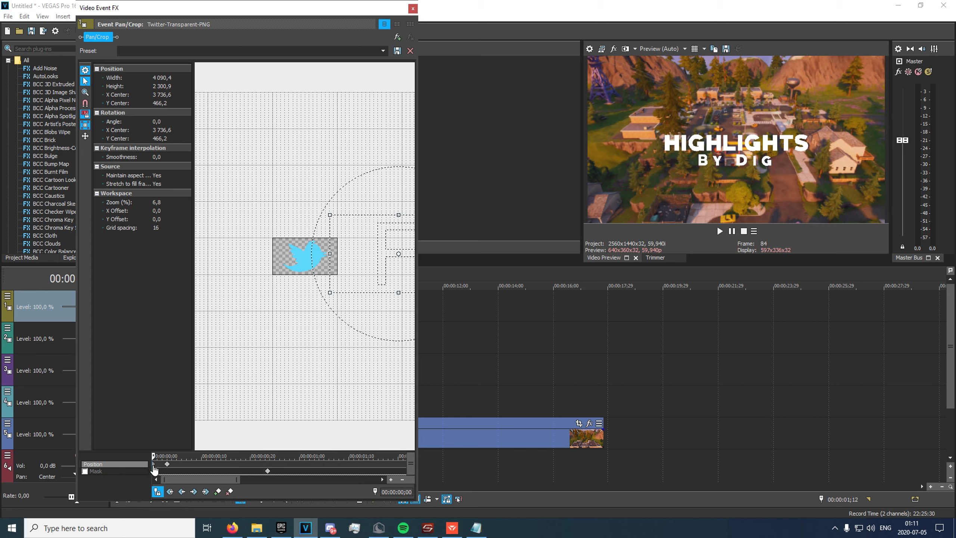
{"action": "left_click_drag", "start_coordinate": [243, 470], "coordinate": [228, 471]}
{"action": "key", "text": "space"}
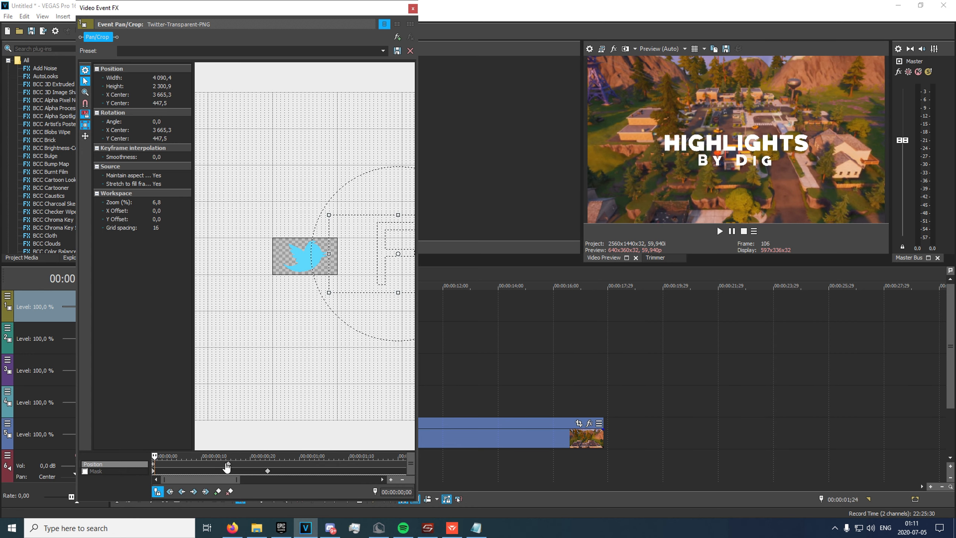
{"action": "left_click", "coordinate": [219, 466]}
{"action": "left_click", "coordinate": [154, 467]}
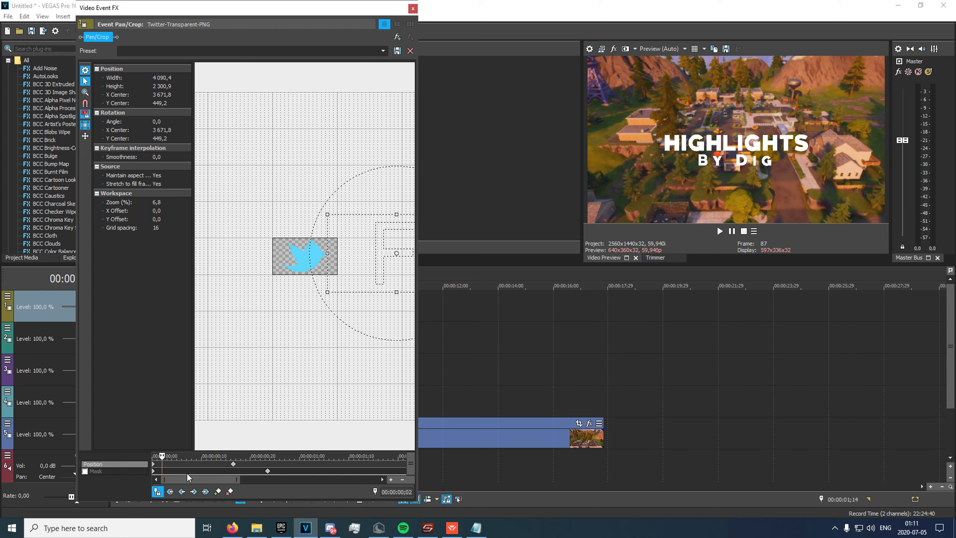
{"action": "key", "text": "space"}
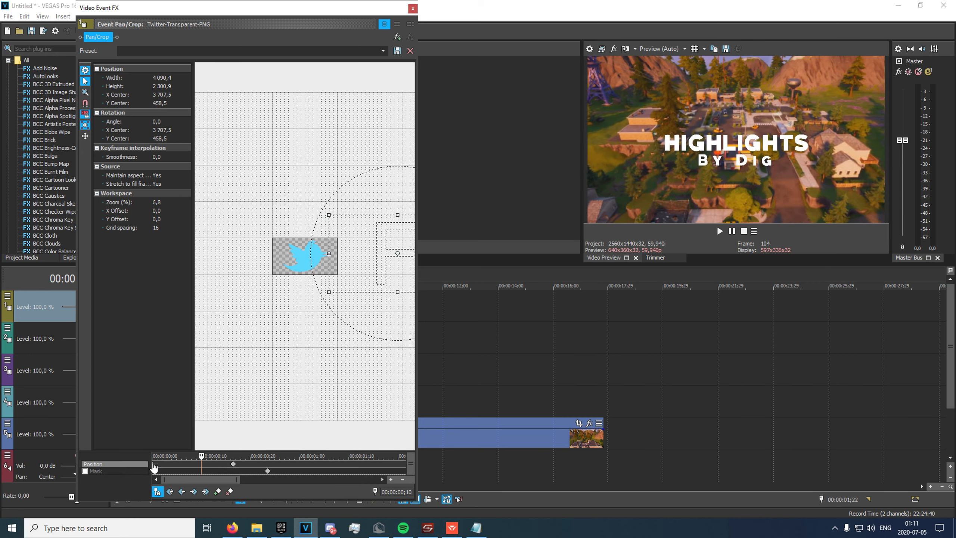
{"action": "key", "text": "space"}
- Set the logo's crop centre to about X -1668.9, Y 495.7 at 00:00:00;16 and about X 3825.3, Y 535.5 at the start
{"action": "left_click_drag", "start_coordinate": [380, 264], "coordinate": [193, 258]}
{"action": "left_click", "coordinate": [234, 465]}
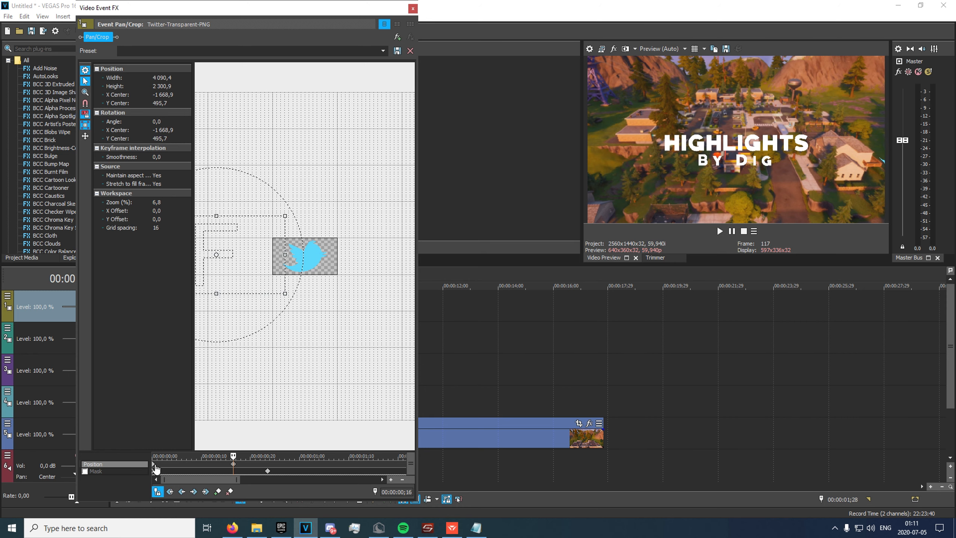
{"action": "left_click", "coordinate": [155, 466]}
{"action": "scroll", "coordinate": [362, 256], "scroll_direction": "down", "scroll_amount": 2}
{"action": "scroll", "coordinate": [376, 263], "scroll_direction": "down", "scroll_amount": 2}
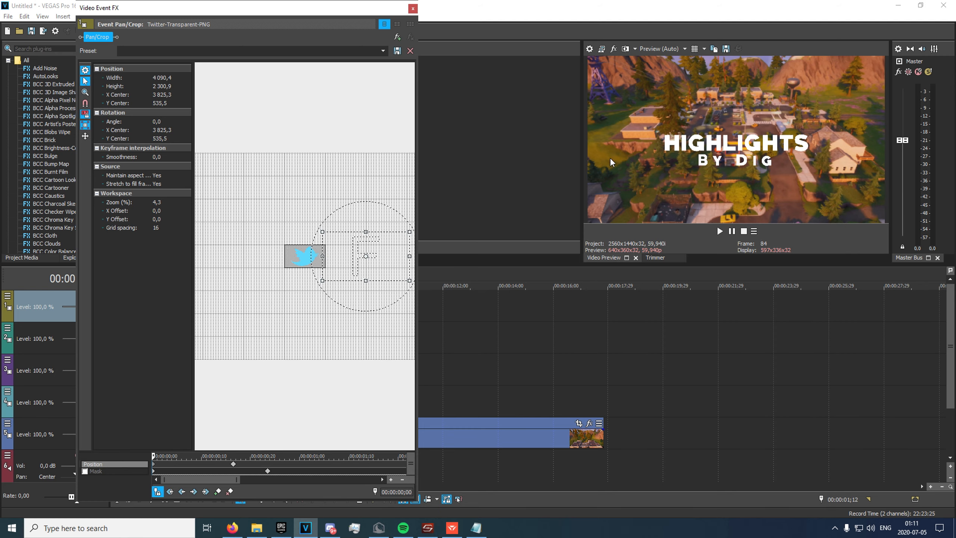
- Play the logo's pass, nudge its end position fully out of the frame, and close the crop editor
{"action": "left_click", "coordinate": [159, 465]}
{"action": "key", "text": "space"}
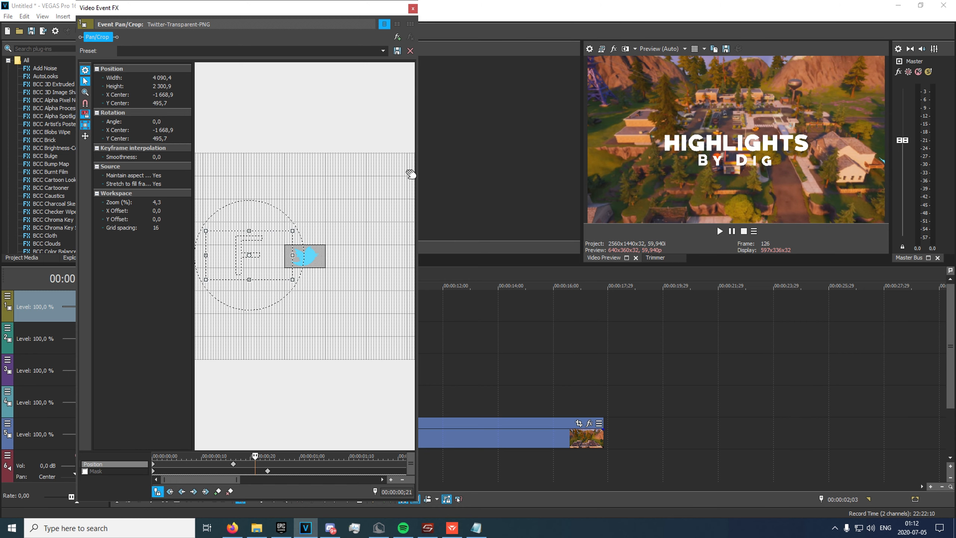
{"action": "left_click_drag", "start_coordinate": [263, 267], "coordinate": [258, 267]}
{"action": "left_click", "coordinate": [412, 8]}
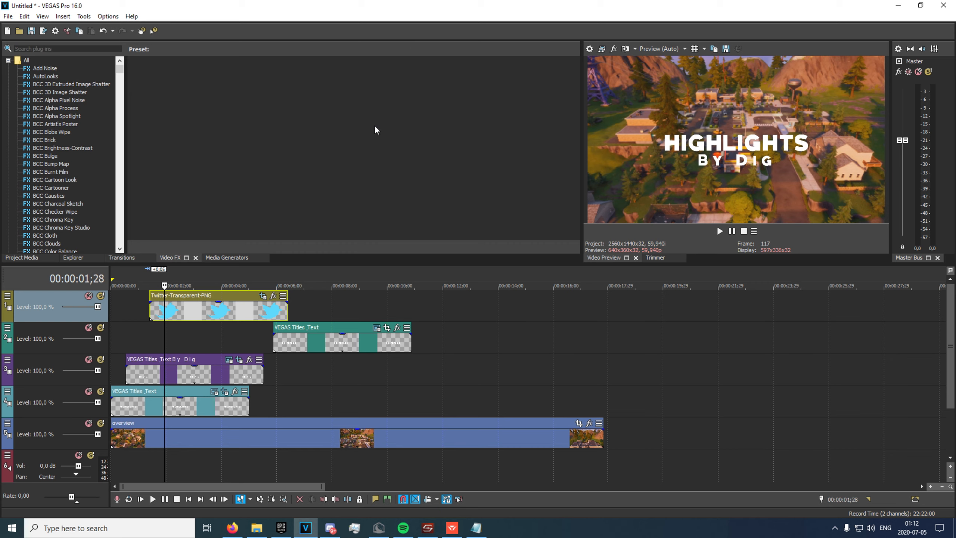
- Open the "B y D i g" event's mask in Pan/Crop and add a mask keyframe at 00:00:00;29, before the logo covers the text
{"action": "left_click", "coordinate": [152, 323]}
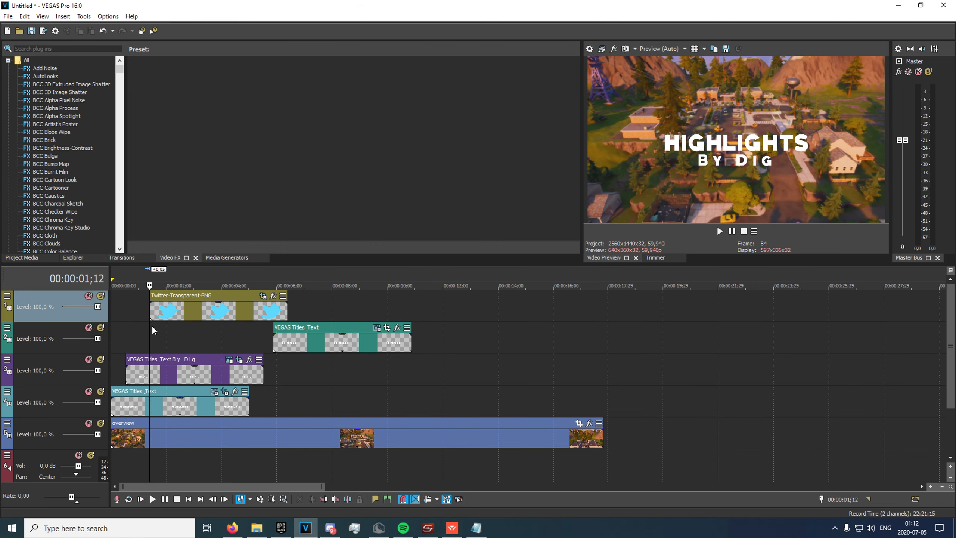
{"action": "left_click", "coordinate": [239, 359]}
{"action": "double_click", "coordinate": [185, 471]}
{"action": "key", "text": "Right"}
{"action": "key", "text": "Right"}
{"action": "key", "text": "Right"}
{"action": "key", "text": "Right"}
{"action": "key", "text": "Right"}
{"action": "key", "text": "Right"}
{"action": "key", "text": "Right"}
{"action": "key", "text": "Right"}
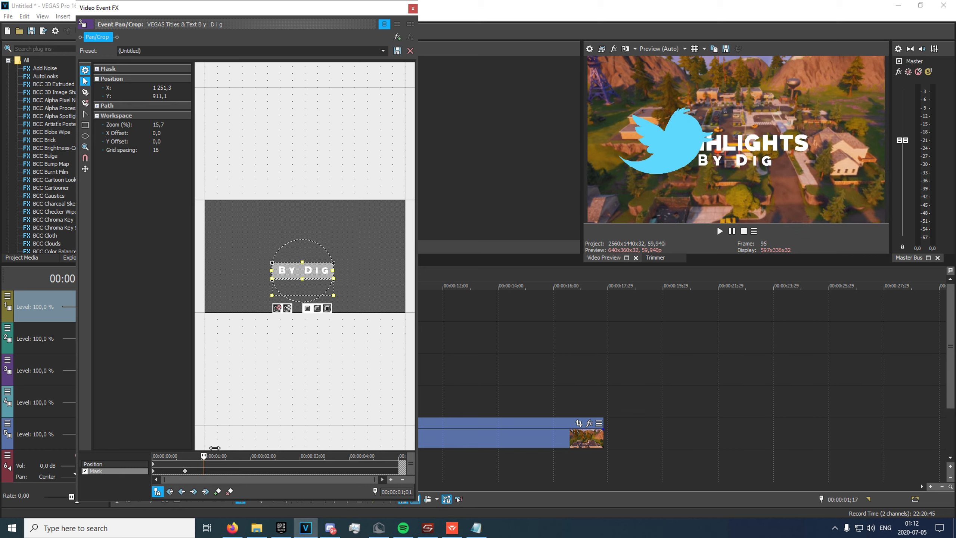
{"action": "key", "text": "Right"}
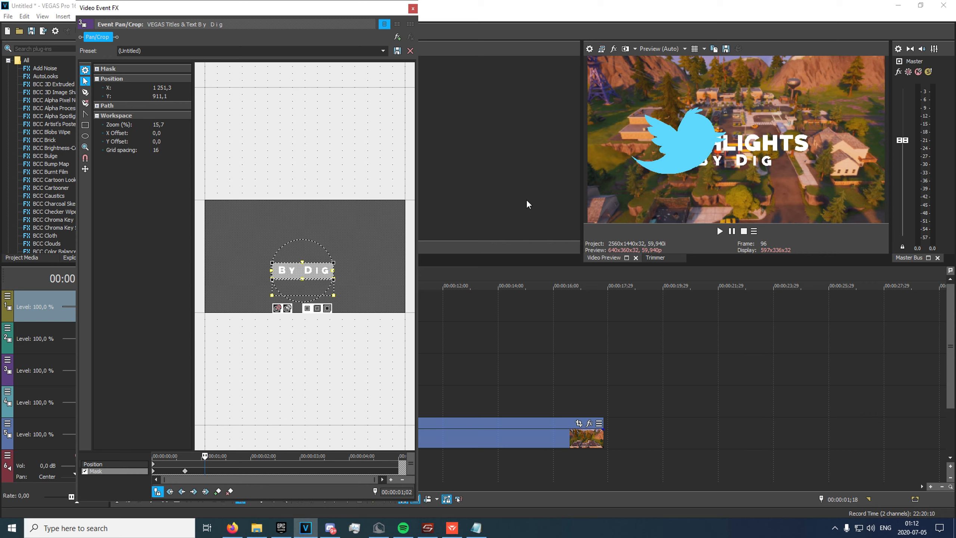
{"action": "key", "text": "Left"}
{"action": "key", "text": "Left"}
{"action": "key", "text": "Left"}
{"action": "key", "text": "Left"}
{"action": "key", "text": "Left"}
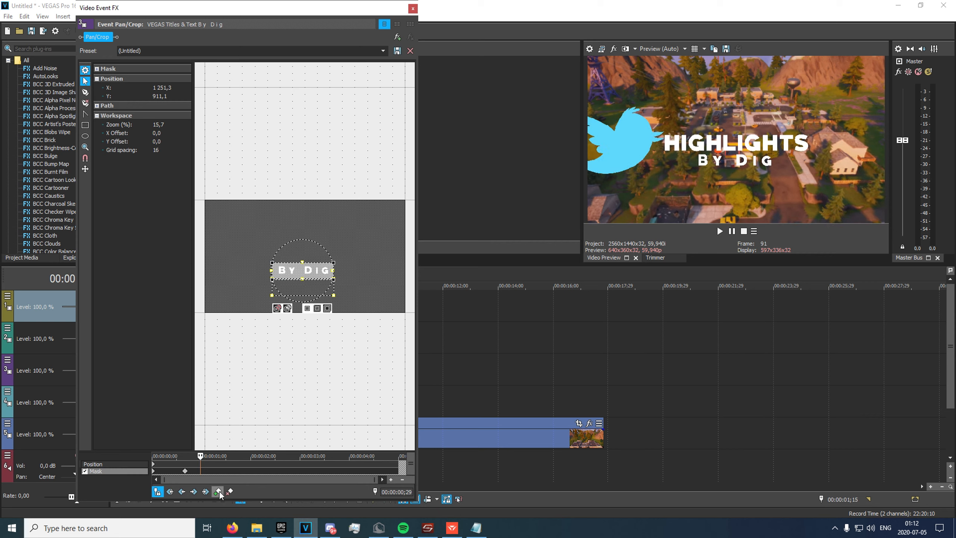
- Try a mask keyframe at 00:00:01;02 with the rectangle moved slightly right to about X 1327.8, Y 904.8
{"action": "key", "text": "Right"}
{"action": "key", "text": "Right"}
{"action": "key", "text": "Right"}
{"action": "key", "text": "Right"}
{"action": "key", "text": "Right"}
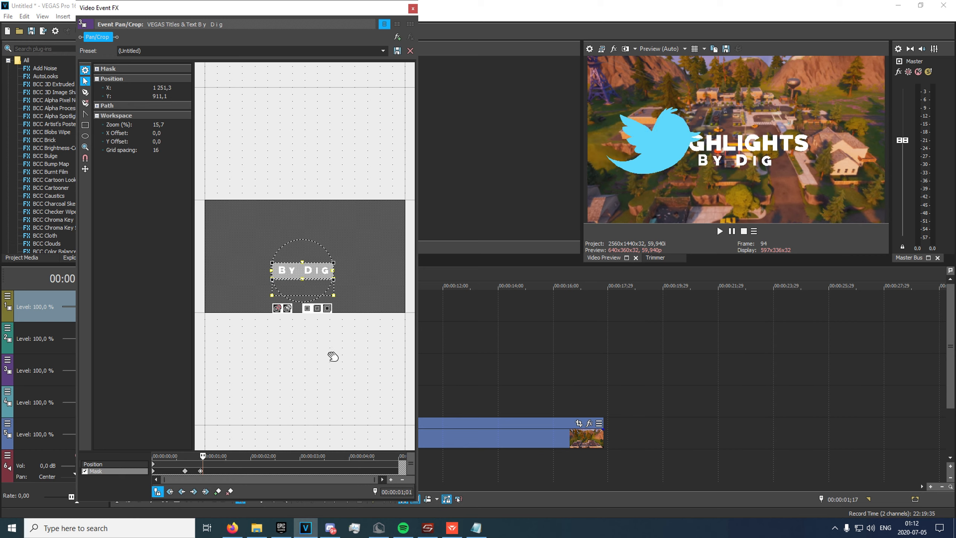
{"action": "key", "text": "Right"}
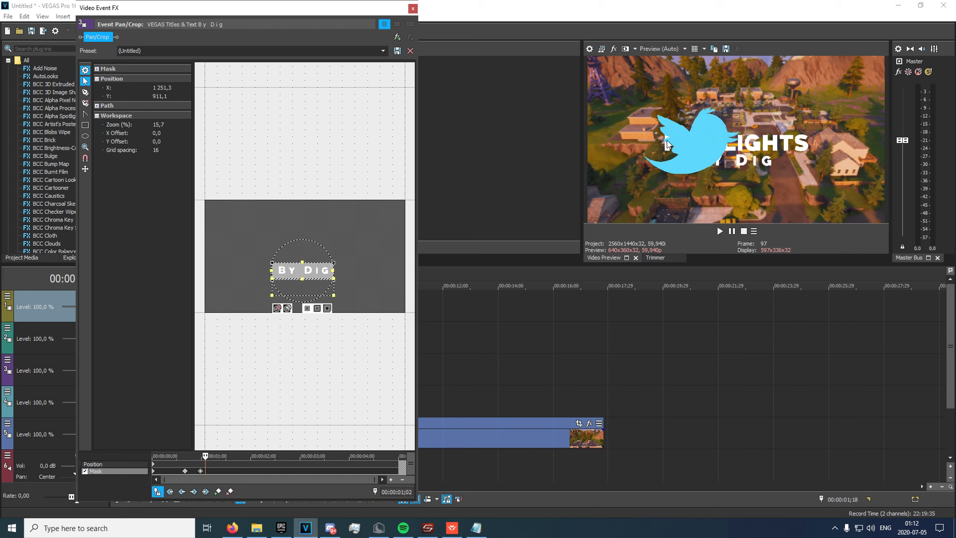
{"action": "key", "text": "Left"}
{"action": "left_click_drag", "start_coordinate": [309, 270], "coordinate": [311, 270]}
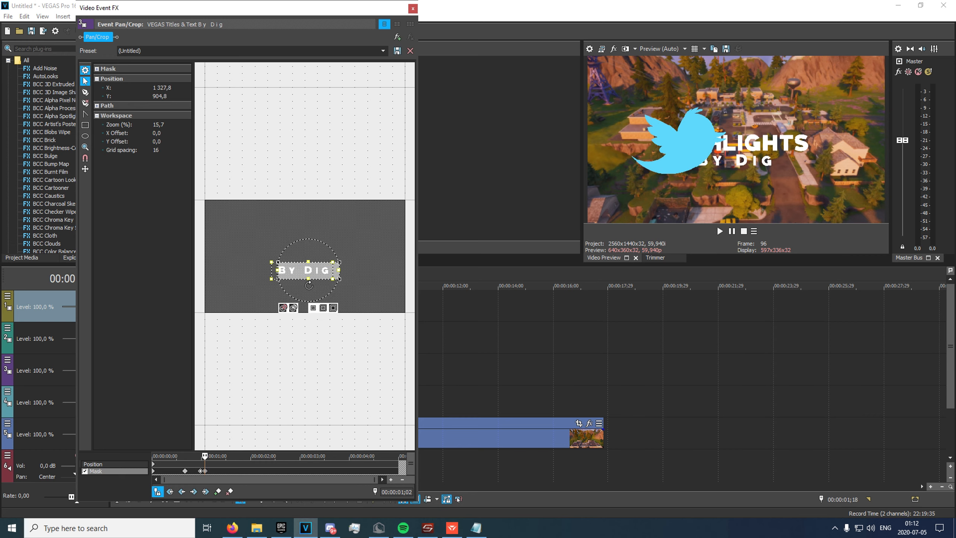
{"action": "left_click_drag", "start_coordinate": [206, 473], "coordinate": [209, 478]}
- Add a mask keyframe at 00:00:01;03 with the rectangle moved right behind the logo to about X 1614.5, Y 898.4
{"action": "left_click", "coordinate": [200, 471]}
{"action": "key", "text": "Right"}
{"action": "key", "text": "Right"}
{"action": "key", "text": "Right"}
{"action": "key", "text": "Right"}
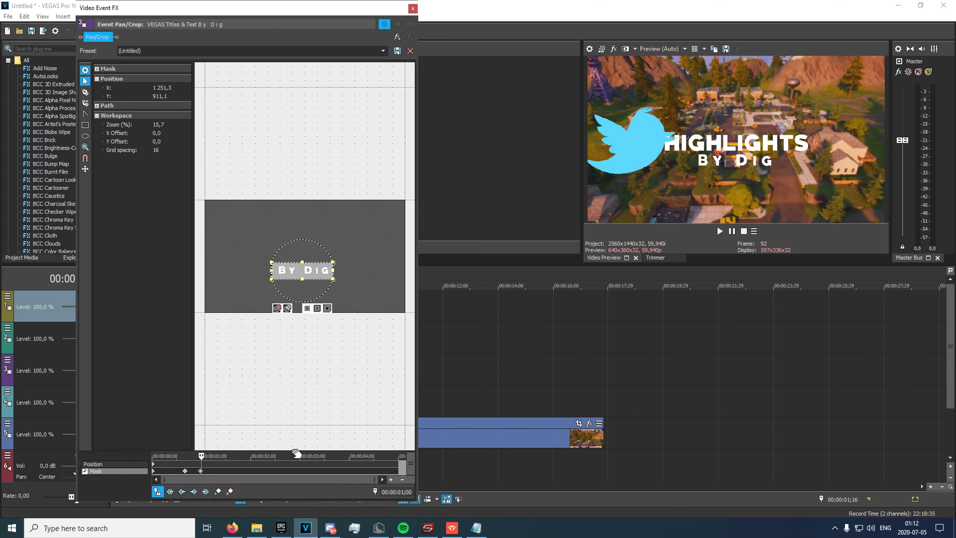
{"action": "key", "text": "Right"}
{"action": "key", "text": "Left"}
{"action": "left_click_drag", "start_coordinate": [311, 249], "coordinate": [336, 269]}
{"action": "key", "text": "ctrl+z"}
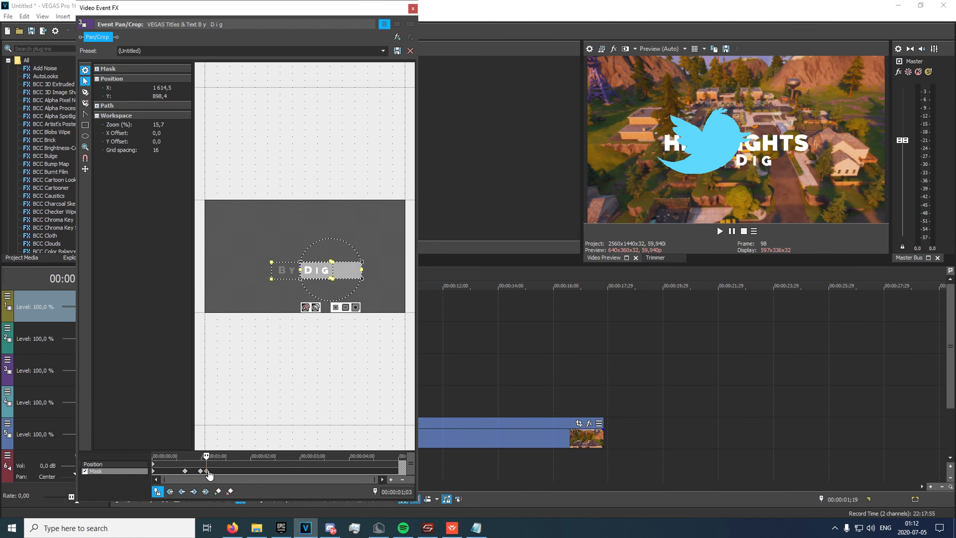
- Move the mask rectangle further right to about X 1875.7, Y 904.8 by 00:00:01;05, following the logo across the text
{"action": "key", "text": "Right"}
{"action": "key", "text": "Right"}
{"action": "key", "text": "Right"}
{"action": "key", "text": "Right"}
{"action": "key", "text": "Right"}
{"action": "key", "text": "Left"}
{"action": "key", "text": "Left"}
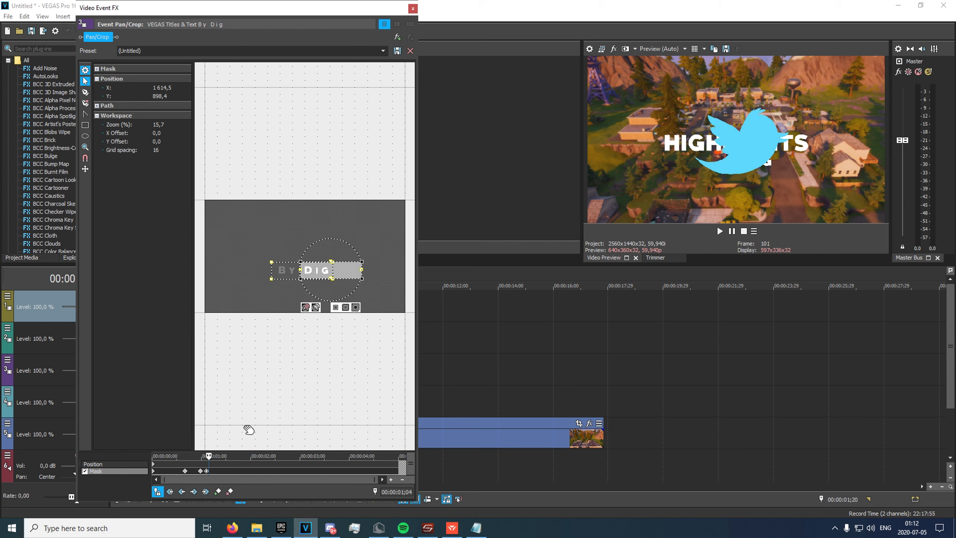
{"action": "left_click_drag", "start_coordinate": [323, 270], "coordinate": [344, 270]}
{"action": "key", "text": "Right"}
{"action": "key", "text": "Right"}
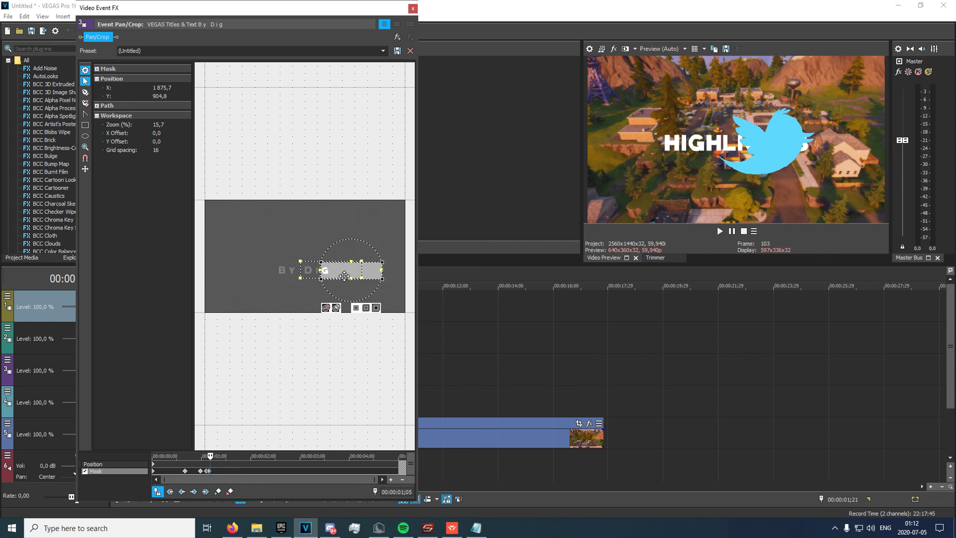
- Play the text wipe and add a mask keyframe at 00:00:01;02 with the rectangle shifted back left to match the logo
{"action": "left_click", "coordinate": [178, 467]}
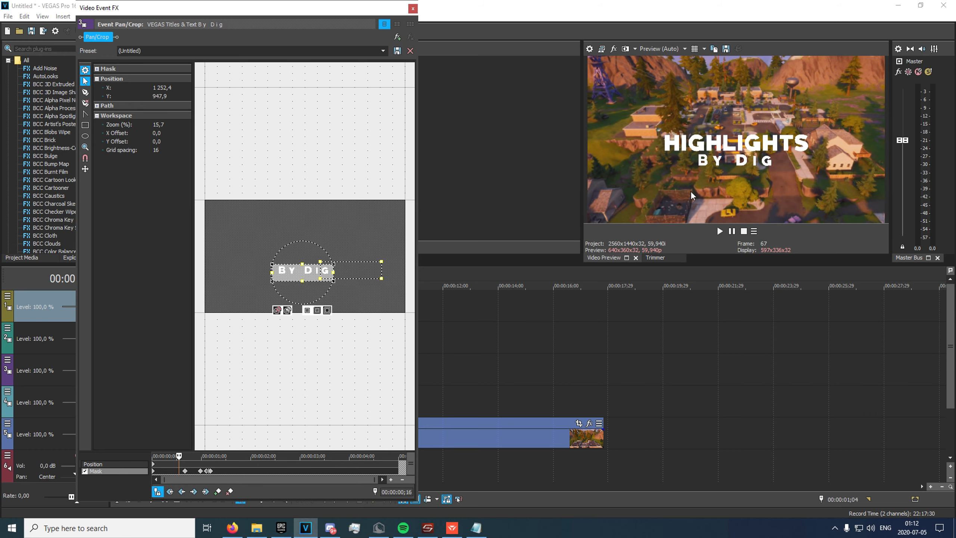
{"action": "key", "text": "space"}
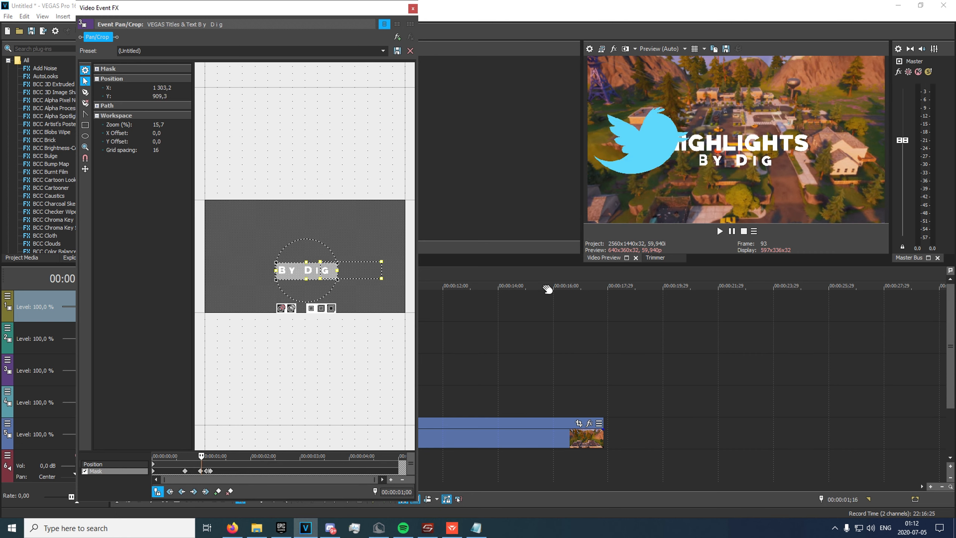
{"action": "left_click_drag", "start_coordinate": [374, 479], "coordinate": [245, 474]}
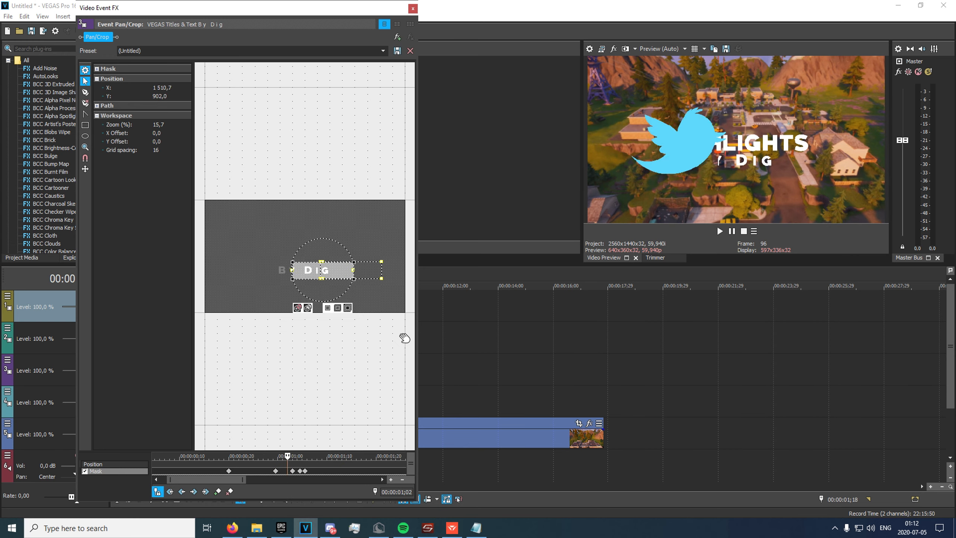
{"action": "left_click_drag", "start_coordinate": [324, 266], "coordinate": [309, 267]}
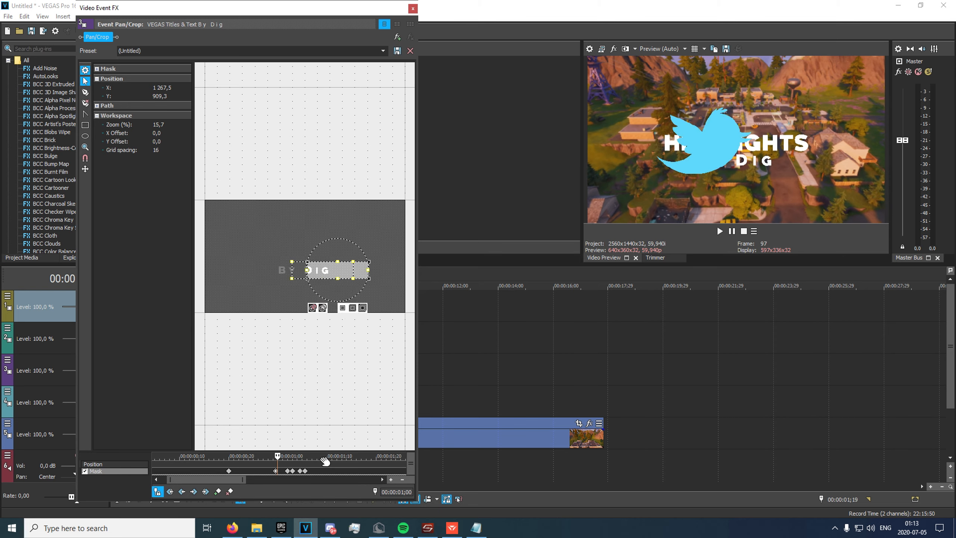
- Add a mask keyframe at 00:00:01;15 in the HIGHLIGHTS title's Pan/Crop, keeping the mask over the whole word
{"action": "left_click", "coordinate": [413, 8]}
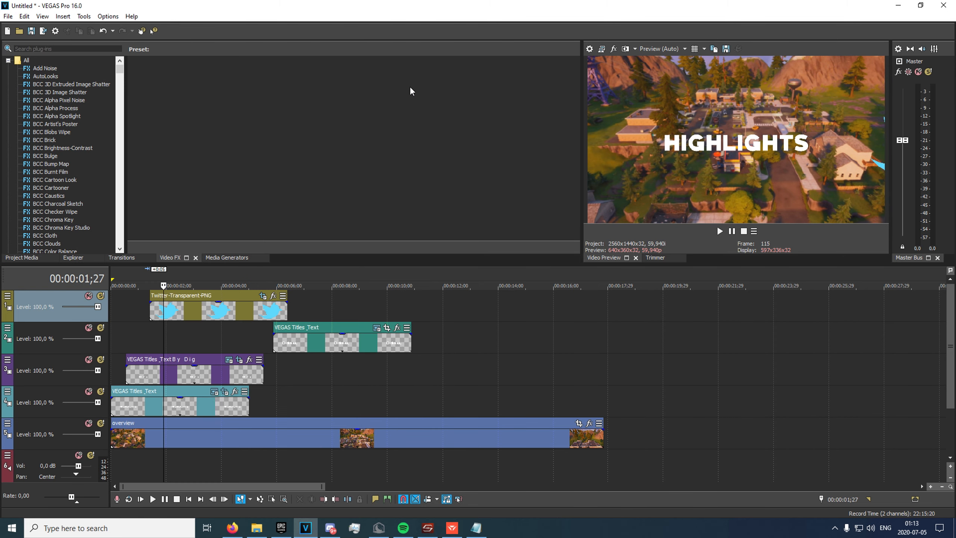
{"action": "left_click", "coordinate": [165, 407]}
{"action": "left_click", "coordinate": [228, 393]}
{"action": "left_click", "coordinate": [205, 473]}
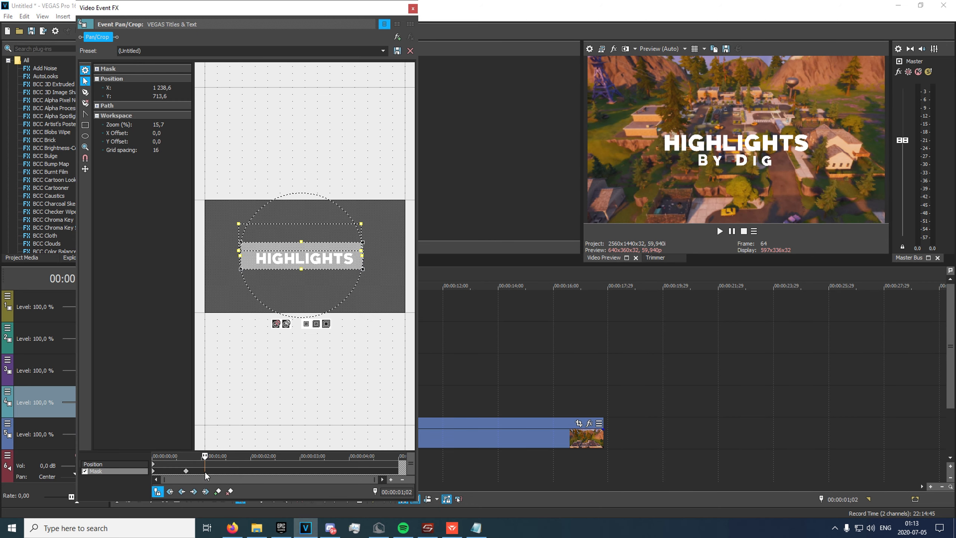
{"action": "mouse_move", "coordinate": [210, 470]}
{"action": "left_mouse_down"}
{"action": "mouse_move", "coordinate": [234, 476]}
{"action": "mouse_move", "coordinate": [227, 476]}
{"action": "left_mouse_up"}
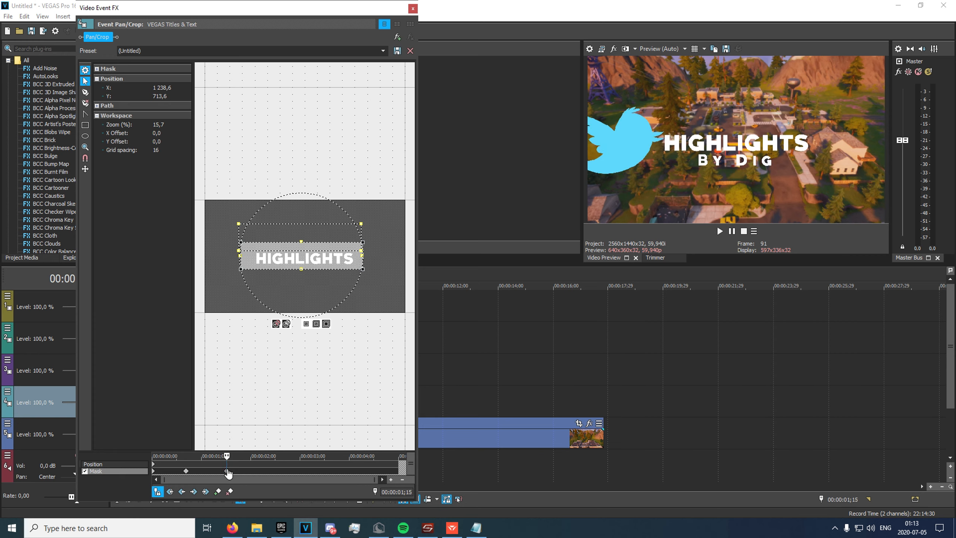
- Slide the HIGHLIGHTS mask rectangle right behind the logo with keyframes from 00:00:01;18, reaching about X 2098.7, Y 739.1 at 00:00:01;19
{"action": "left_click_drag", "start_coordinate": [228, 474], "coordinate": [231, 474]}
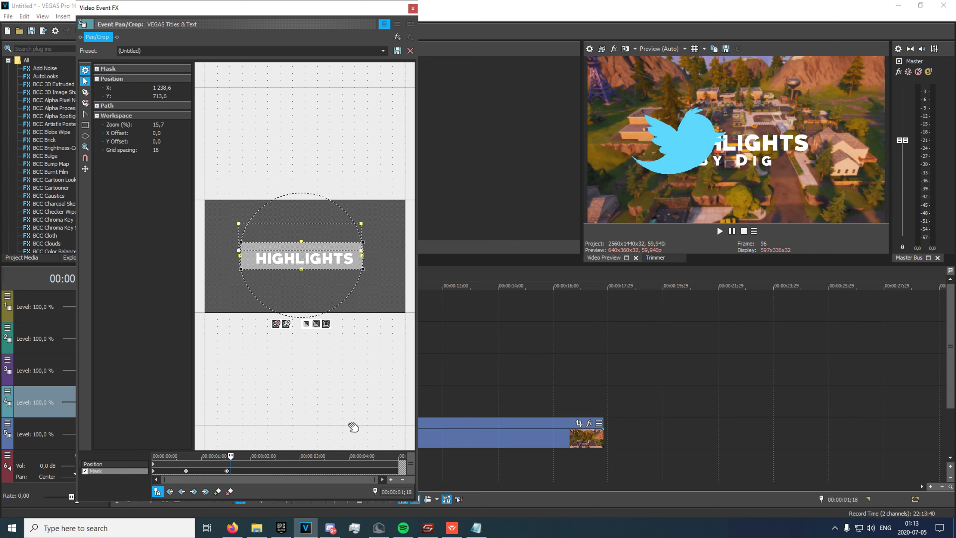
{"action": "left_click_drag", "start_coordinate": [313, 264], "coordinate": [372, 263]}
{"action": "key", "text": "Right"}
{"action": "key", "text": "Right"}
{"action": "key", "text": "Right"}
{"action": "key", "text": "Right"}
{"action": "key", "text": "Left"}
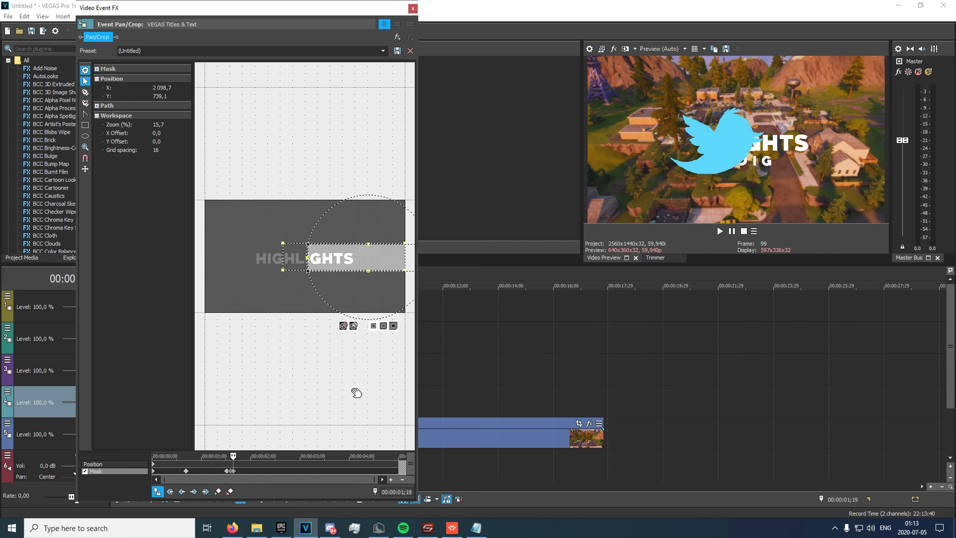
- Review the HIGHLIGHTS wipe frame by frame and shift the mask rectangle slightly further right just after 00:00:01;18 to match the logo
{"action": "left_click", "coordinate": [241, 471]}
{"action": "key", "text": "Left"}
{"action": "key", "text": "Left"}
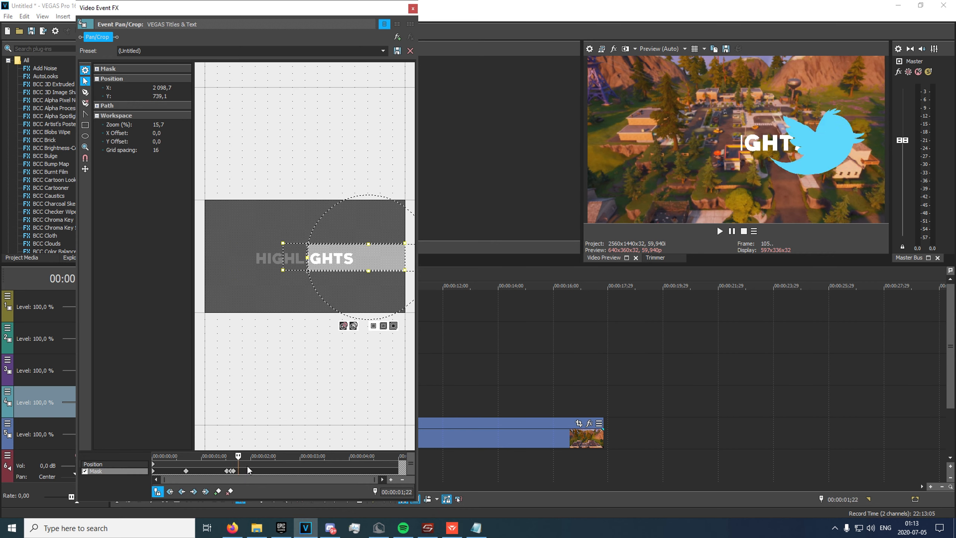
{"action": "key", "text": "Left"}
{"action": "key", "text": "Left"}
{"action": "key", "text": "Left"}
{"action": "key", "text": "Left"}
{"action": "key", "text": "Left"}
{"action": "key", "text": "Left"}
{"action": "key", "text": "Left"}
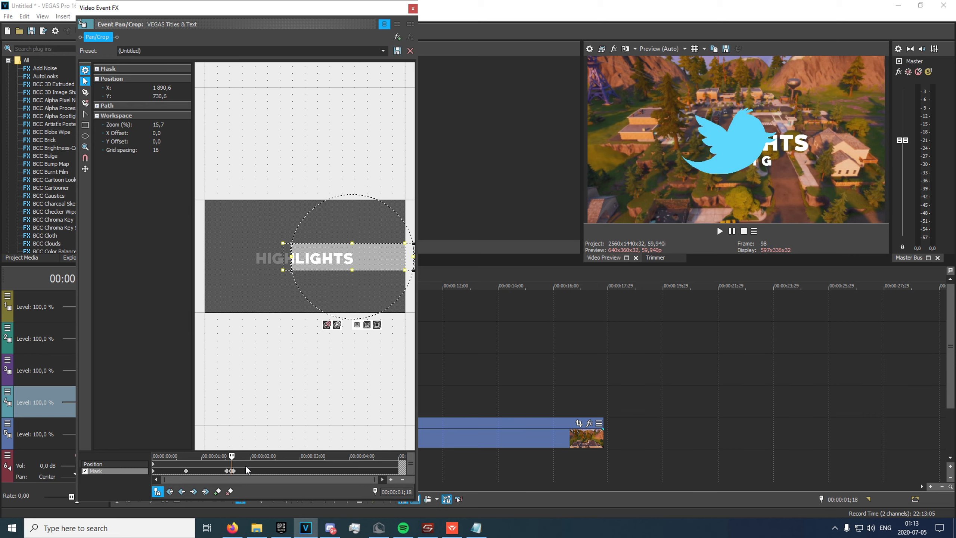
{"action": "key", "text": "Right"}
{"action": "key", "text": "Right"}
{"action": "left_click_drag", "start_coordinate": [333, 249], "coordinate": [348, 251]}
- Move the mask rectangle past the end of HIGHLIGHTS by 00:00:01;22 and close the title's Pan/Crop settings
{"action": "left_click", "coordinate": [234, 471]}
{"action": "key", "text": "Right"}
{"action": "key", "text": "Right"}
{"action": "key", "text": "Right"}
{"action": "mouse_move", "coordinate": [374, 260]}
{"action": "left_mouse_down"}
{"action": "mouse_move", "coordinate": [389, 260]}
{"action": "mouse_move", "coordinate": [367, 254]}
{"action": "mouse_move", "coordinate": [387, 256]}
{"action": "left_mouse_up"}
{"action": "key", "text": "Right"}
{"action": "key", "text": "Right"}
{"action": "left_click", "coordinate": [412, 9]}
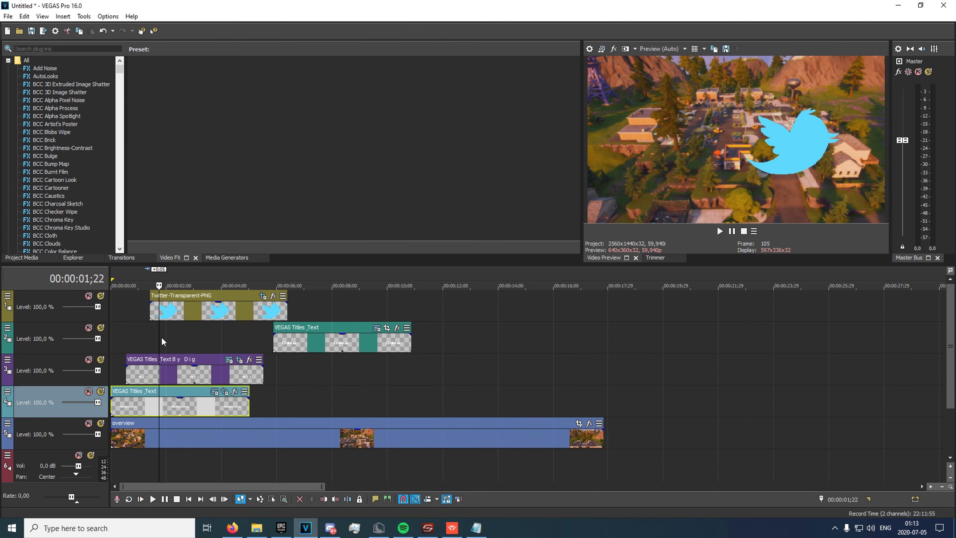
- Play the intro from near its start to check the logo wiping away both titles
{"action": "left_click", "coordinate": [127, 341]}
{"action": "key", "text": "space"}
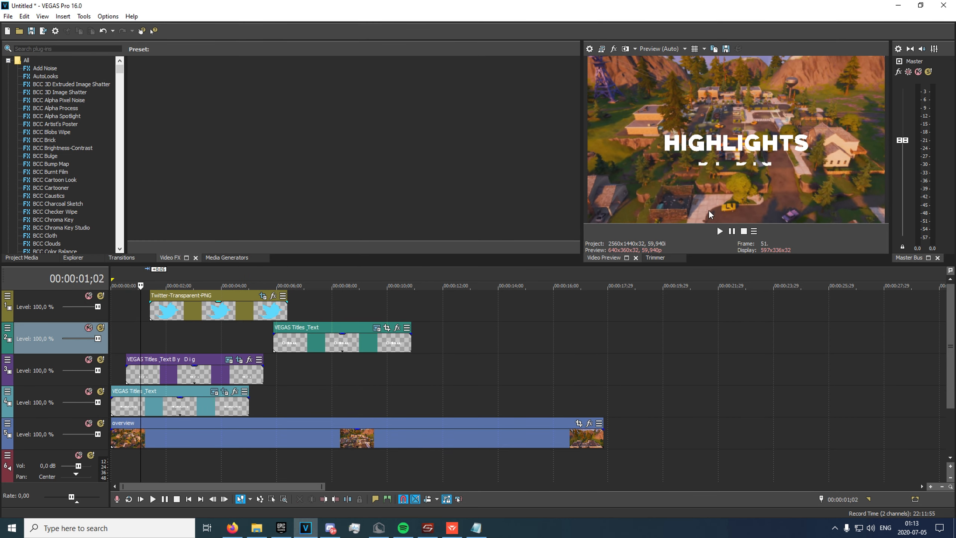
{"action": "key", "text": "Return"}
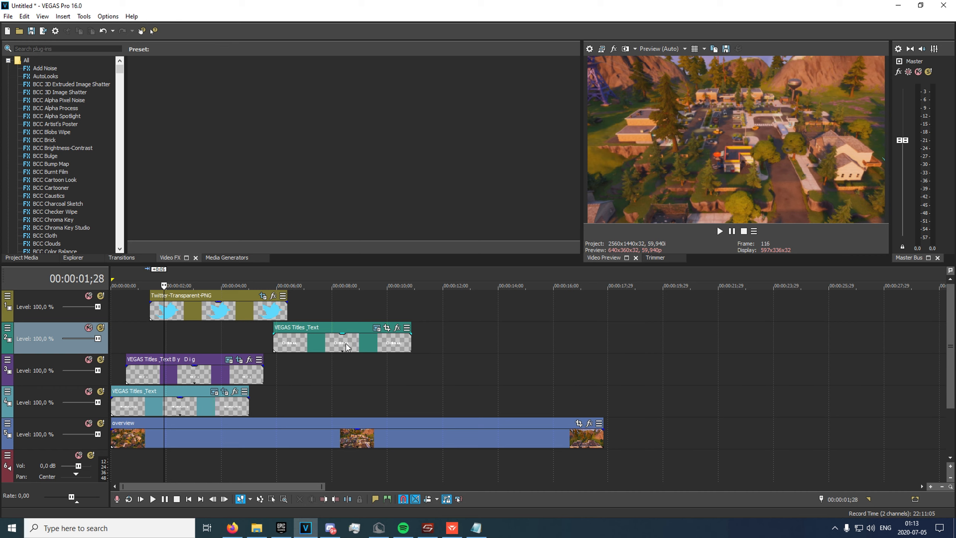
- Move the Dignal title event earlier on its track to start at 00:00:01;28, when the other titles are gone
{"action": "left_click_drag", "start_coordinate": [317, 340], "coordinate": [154, 341]}
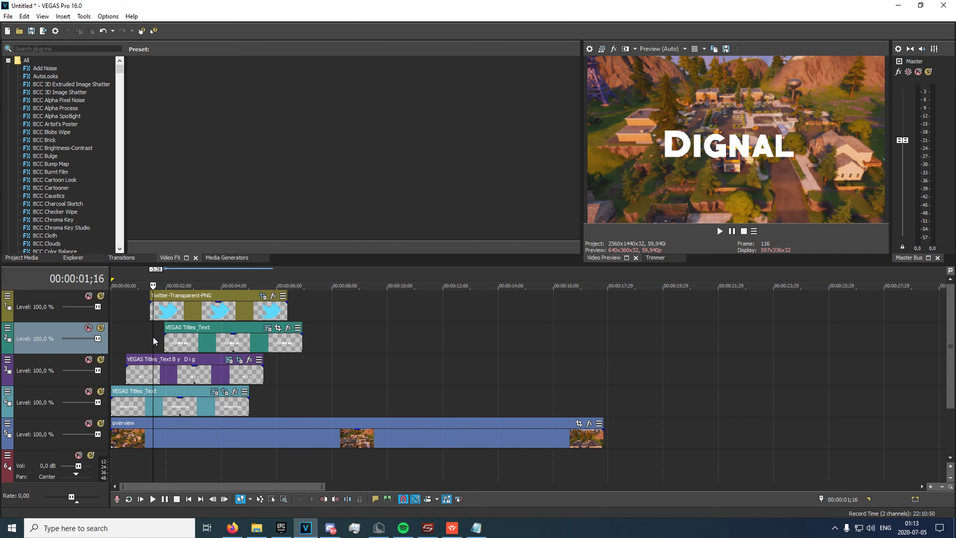
{"action": "key", "text": "Right"}
{"action": "key", "text": "Right"}
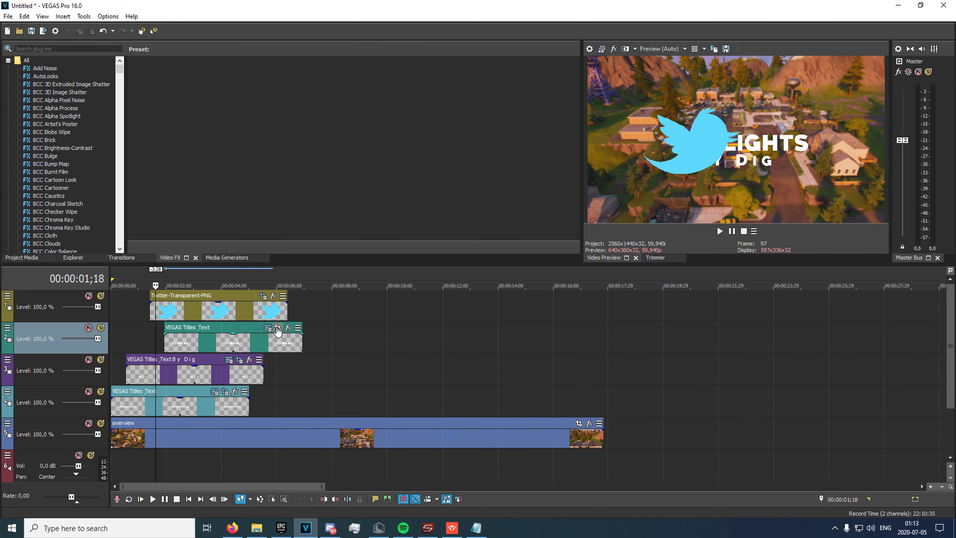
- Enable masking in the Dignal title's Pan/Crop and draw a rectangle mask just before the text, at about X 21.7, Y 783.2
{"action": "left_click", "coordinate": [277, 329]}
{"action": "left_click", "coordinate": [85, 471]}
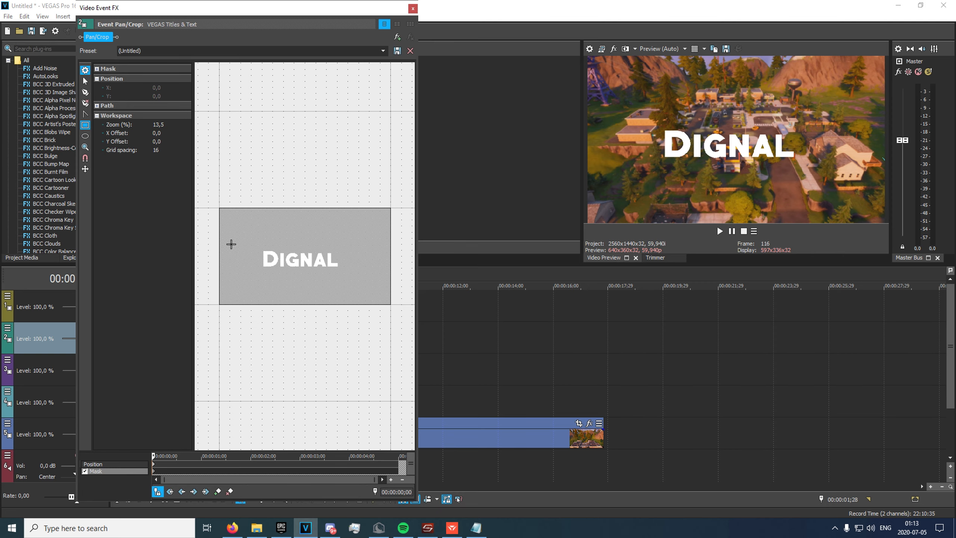
{"action": "left_click_drag", "start_coordinate": [199, 241], "coordinate": [218, 259]}
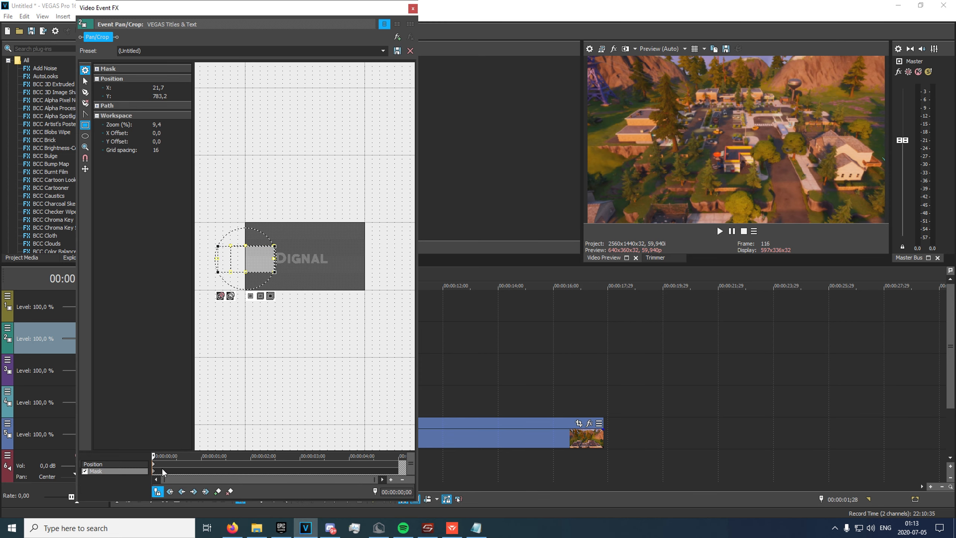
- Align the start of the Dignal title event with the Twitter logo event at 00:00:01;12
{"action": "left_click", "coordinate": [171, 471]}
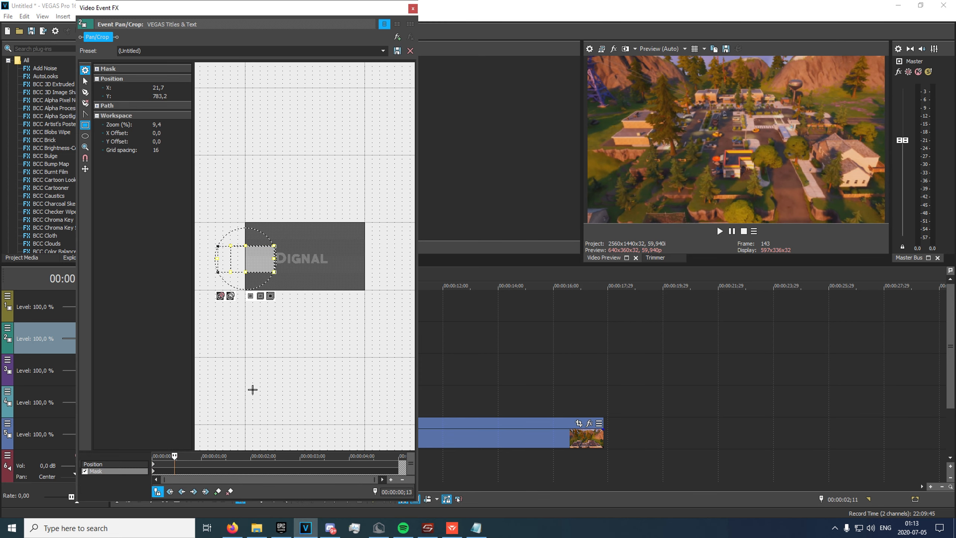
{"action": "left_click", "coordinate": [215, 467]}
{"action": "left_click_drag", "start_coordinate": [328, 11], "coordinate": [581, 53]}
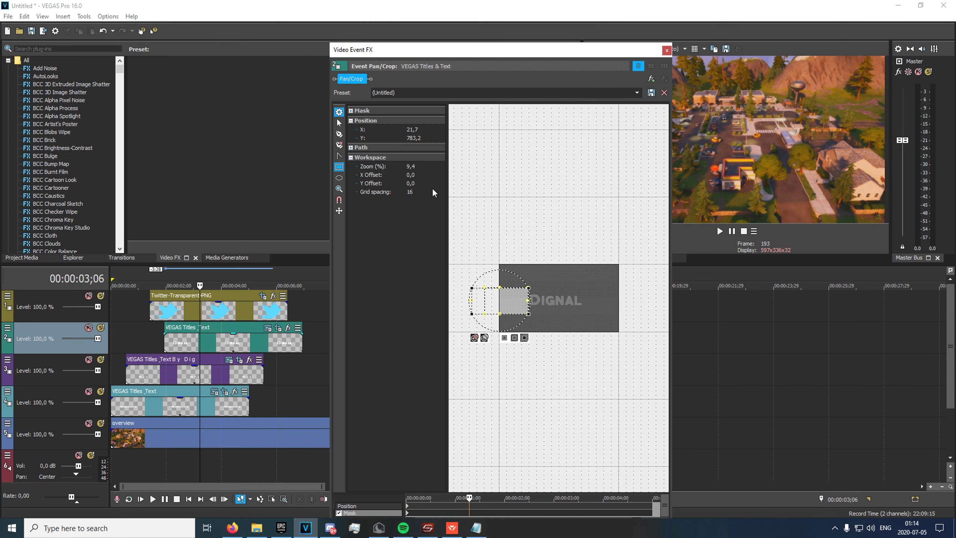
{"action": "left_click", "coordinate": [150, 338]}
{"action": "left_click_drag", "start_coordinate": [190, 347], "coordinate": [177, 347]}
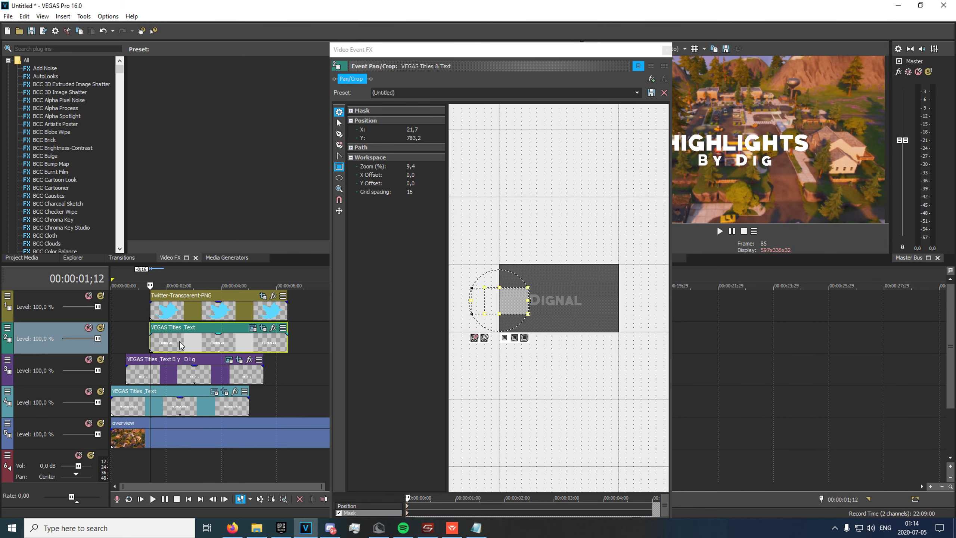
{"action": "left_click_drag", "start_coordinate": [479, 46], "coordinate": [366, 41]}
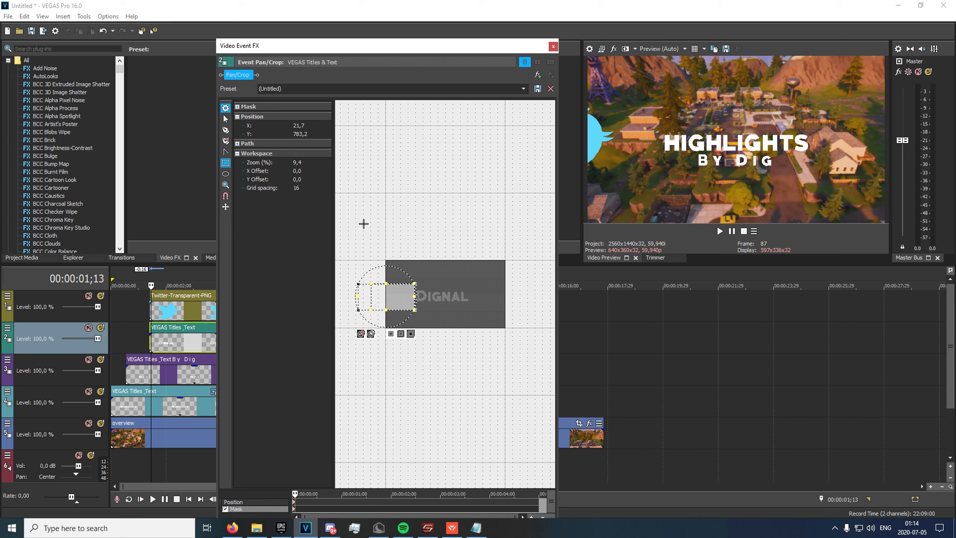
- Add a Dignal mask keyframe at 00:00:01;18 with the rectangle moved right over the D, at about X 287.7, Y 772.5
{"action": "left_click", "coordinate": [150, 346]}
{"action": "key", "text": "Right"}
{"action": "key", "text": "Right"}
{"action": "key", "text": "Right"}
{"action": "key", "text": "Right"}
{"action": "key", "text": "Right"}
{"action": "key", "text": "Right"}
{"action": "key", "text": "Right"}
{"action": "key", "text": "Right"}
{"action": "key", "text": "Right"}
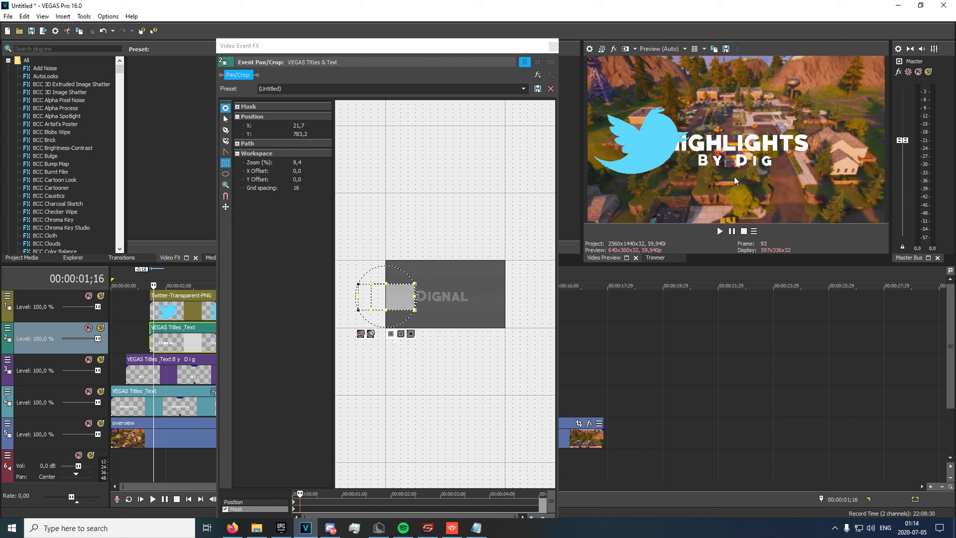
{"action": "key", "text": "Right"}
{"action": "left_click_drag", "start_coordinate": [404, 301], "coordinate": [417, 300]}
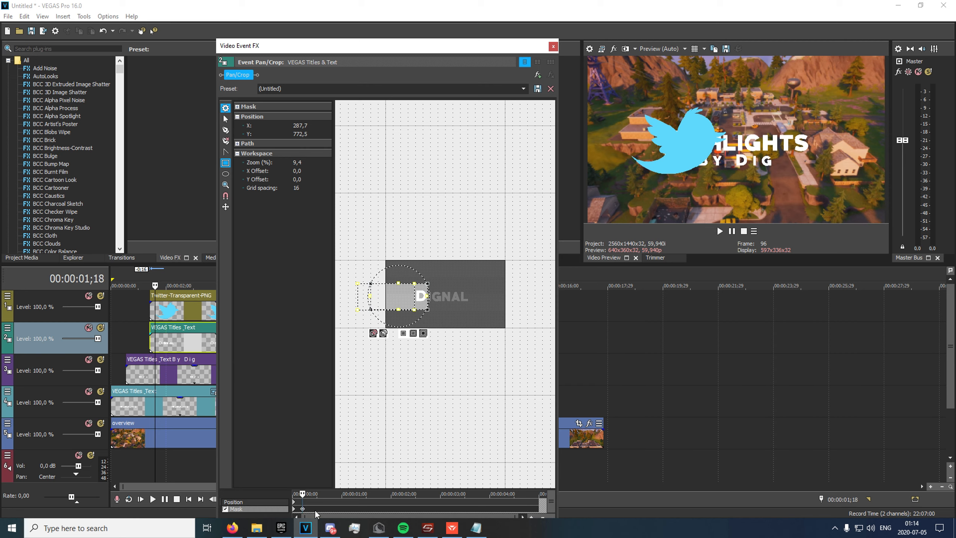
- Paste the initial hidden-text mask keyframe one frame before the first reveal keyframe of the Dignal mask
{"action": "left_click", "coordinate": [294, 508]}
{"action": "key", "text": "Right"}
{"action": "key", "text": "Right"}
{"action": "key", "text": "Right"}
{"action": "key", "text": "Right"}
{"action": "key", "text": "Right"}
{"action": "key", "text": "Right"}
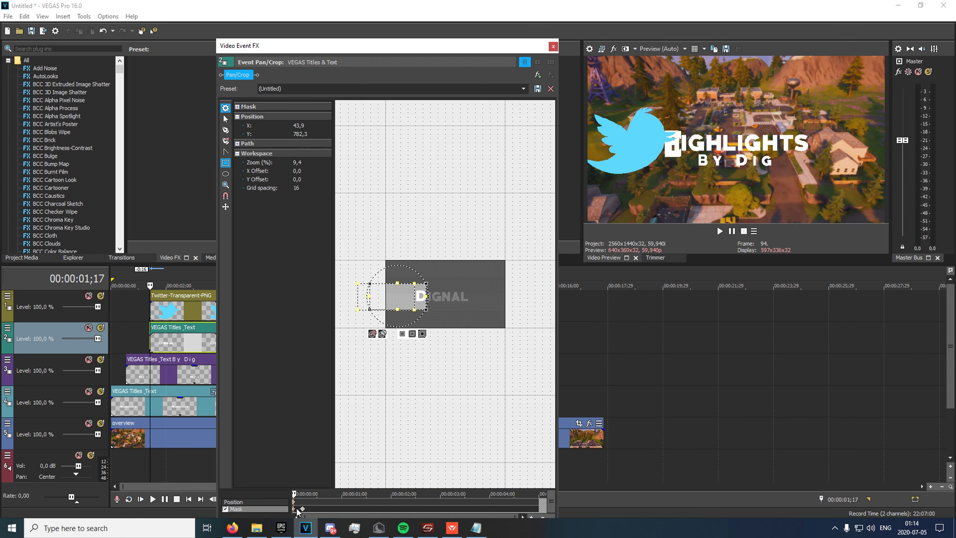
{"action": "left_click", "coordinate": [295, 509]}
{"action": "left_click", "coordinate": [302, 509]}
{"action": "key", "text": "Left"}
{"action": "scroll", "coordinate": [307, 511], "scroll_direction": "up", "scroll_amount": 3}
{"action": "key", "text": "ctrl+v"}
- Add a Dignal mask keyframe around 00:00:01;19 with the rectangle moved right to about X 617.6, Y 772.5
{"action": "scroll", "coordinate": [334, 510], "scroll_direction": "down", "scroll_amount": 3}
{"action": "key", "text": "Right"}
{"action": "key", "text": "Right"}
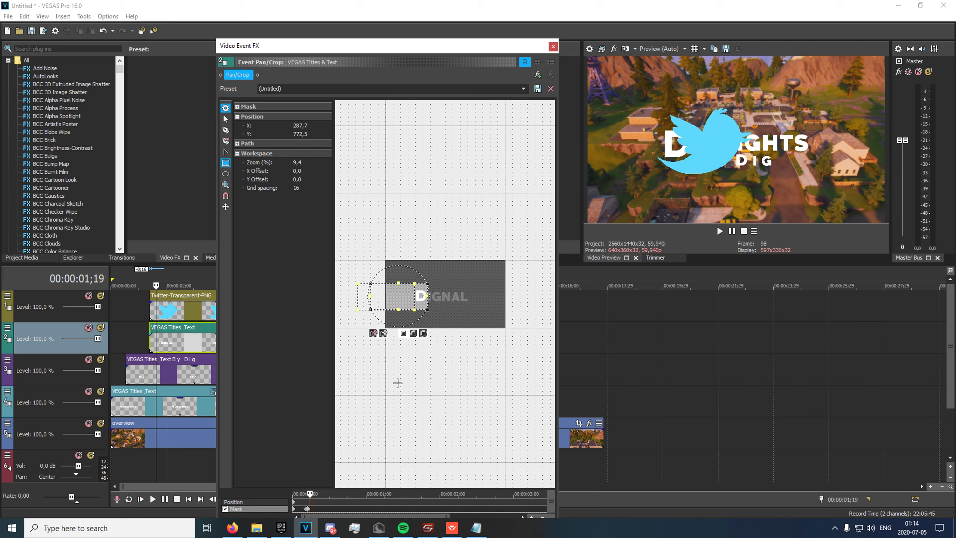
{"action": "key", "text": "Left"}
{"action": "left_click_drag", "start_coordinate": [398, 300], "coordinate": [414, 301]}
- Extend the Dignal reveal by moving the mask rectangle further right behind the logo, then close the Pan/Crop settings
{"action": "key", "text": "Right"}
{"action": "key", "text": "Right"}
{"action": "key", "text": "Right"}
{"action": "key", "text": "Right"}
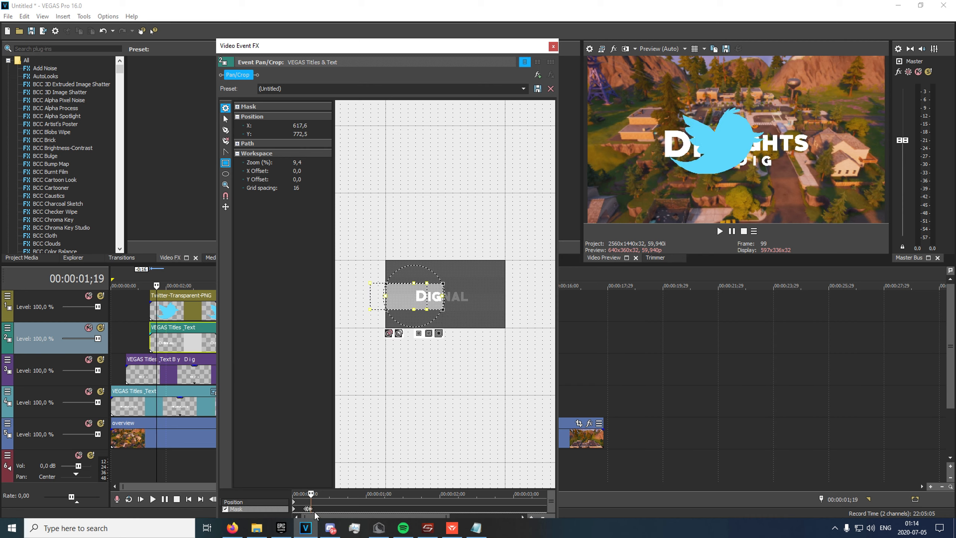
{"action": "key", "text": "Left"}
{"action": "left_click_drag", "start_coordinate": [423, 301], "coordinate": [442, 301]}
{"action": "key", "text": "Right"}
{"action": "key", "text": "Right"}
{"action": "left_click", "coordinate": [551, 46]}
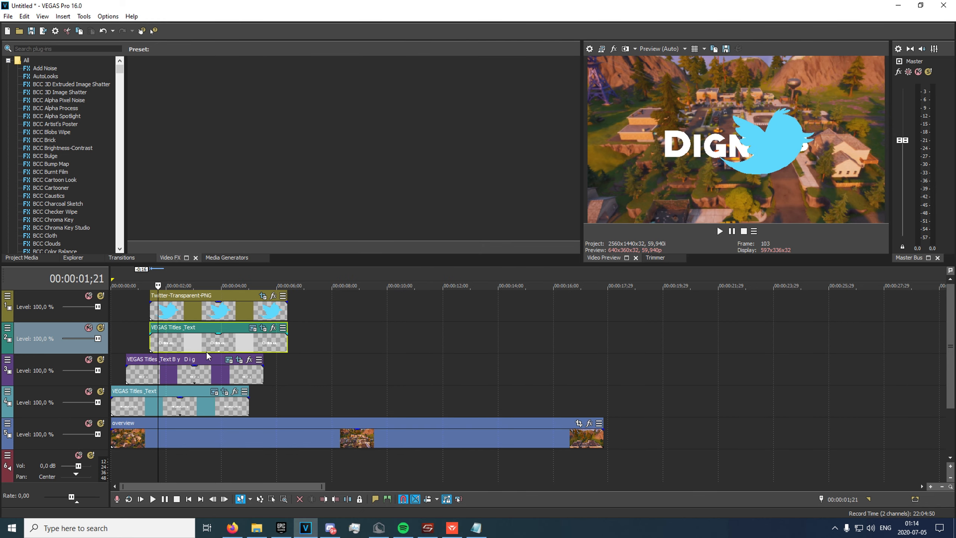
- Play the intro from the start to check the Dignal title being revealed by the logo
{"action": "left_click", "coordinate": [114, 344]}
{"action": "key", "text": "space"}
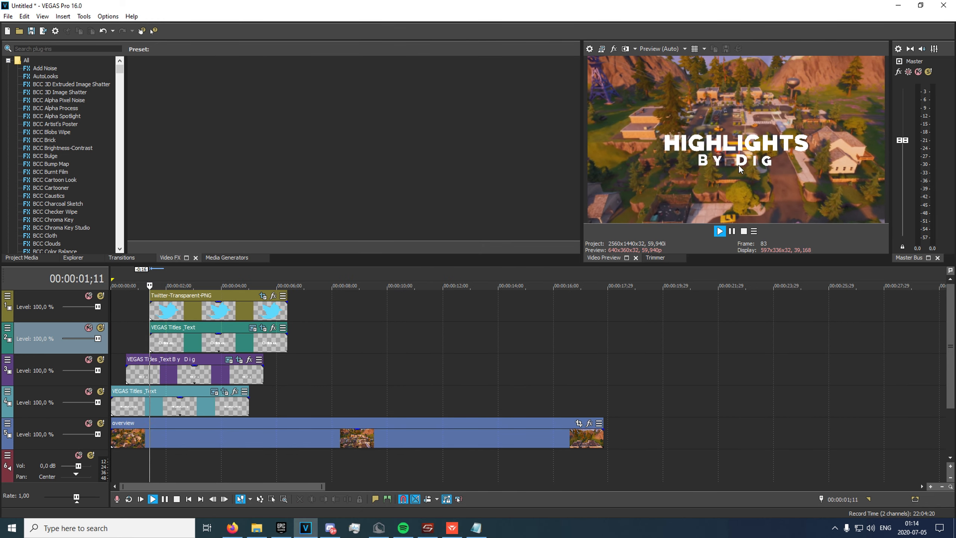
{"action": "key", "text": "space"}
- Apply the default S_Shake effect to the Dignal title with amplitude 0,1 and frequency 3
{"action": "left_click", "coordinate": [179, 341]}
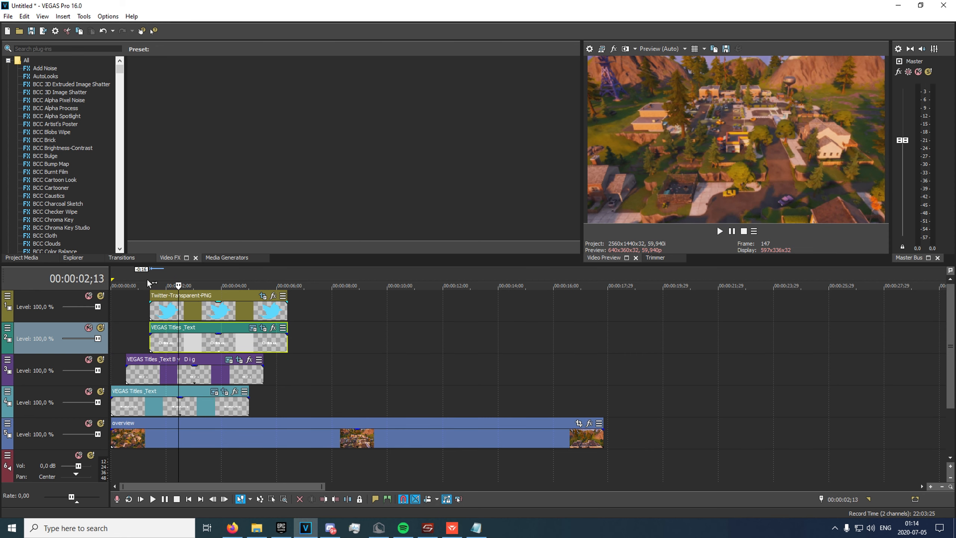
{"action": "left_click", "coordinate": [38, 50]}
{"action": "type", "text": "shake"}
{"action": "left_click", "coordinate": [44, 74]}
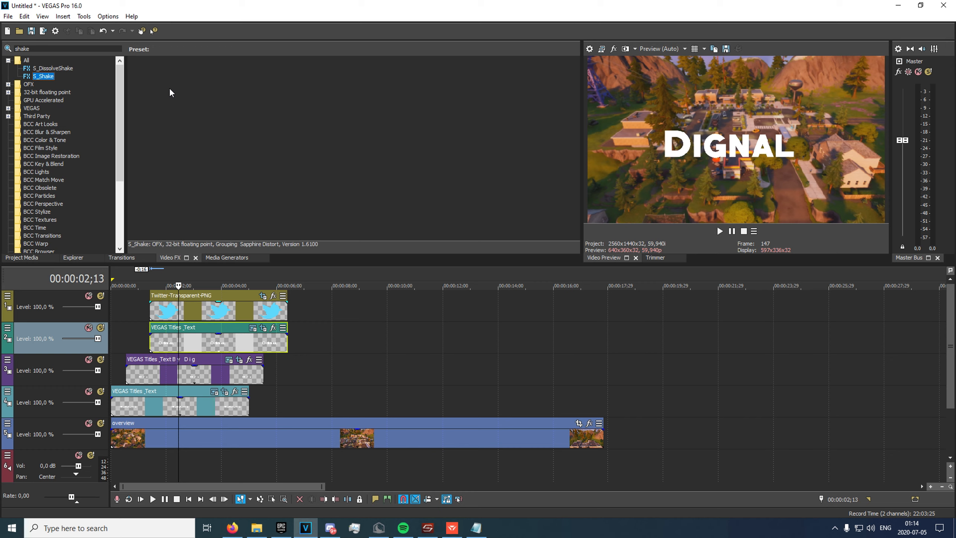
{"action": "left_click_drag", "start_coordinate": [170, 93], "coordinate": [181, 343]}
{"action": "type", "text": "0,1"}
{"action": "double_click", "coordinate": [360, 161]}
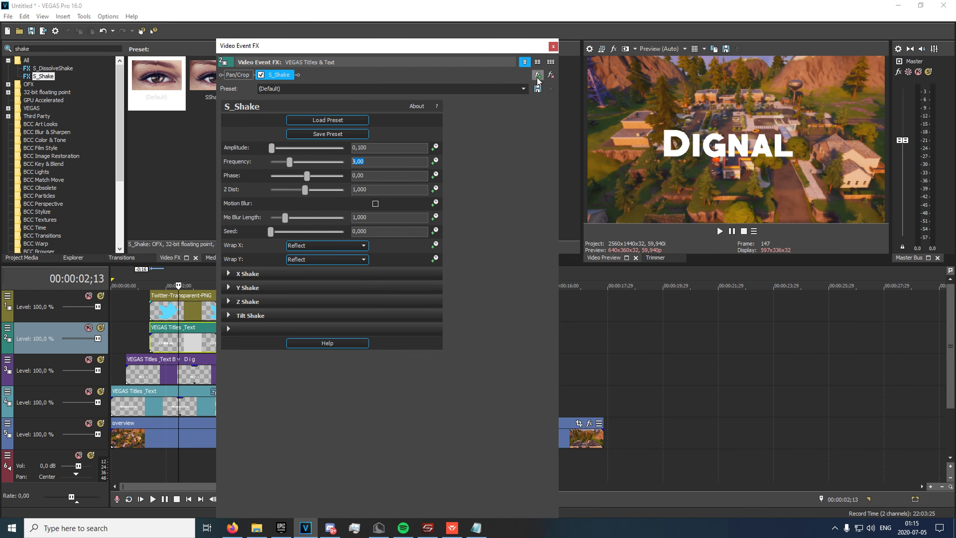
{"action": "left_click", "coordinate": [554, 46]}
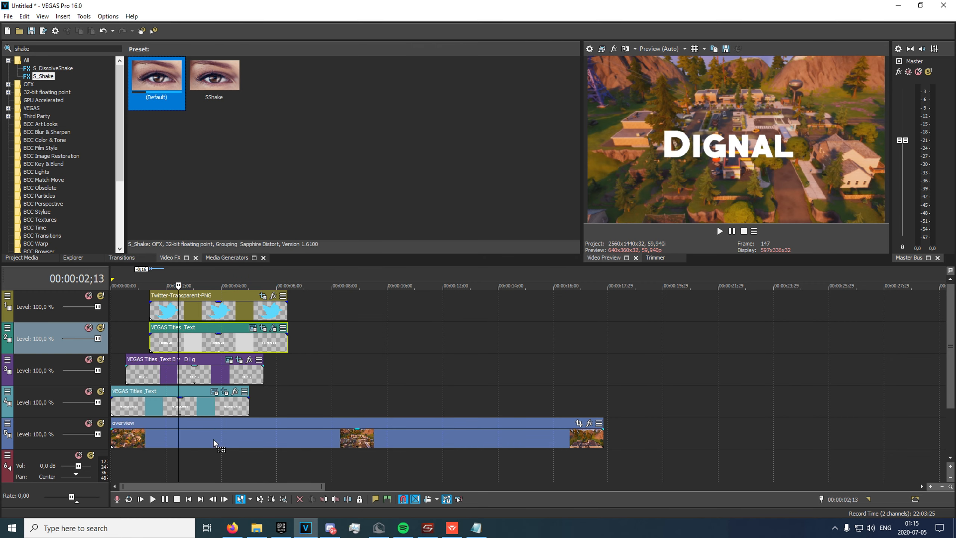
- Apply the default S_Shake effect to the overview clip with amplitude 0,3 and frequency 1
{"action": "left_click_drag", "start_coordinate": [214, 440], "coordinate": [214, 440]}
{"action": "type", "text": "0,3"}
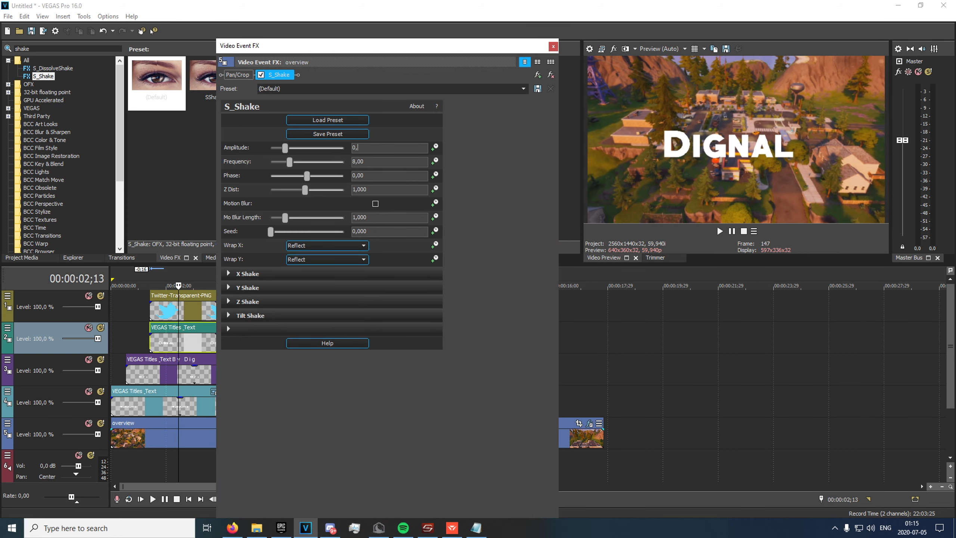
{"action": "key", "text": "Tab"}
{"action": "type", "text": "1"}
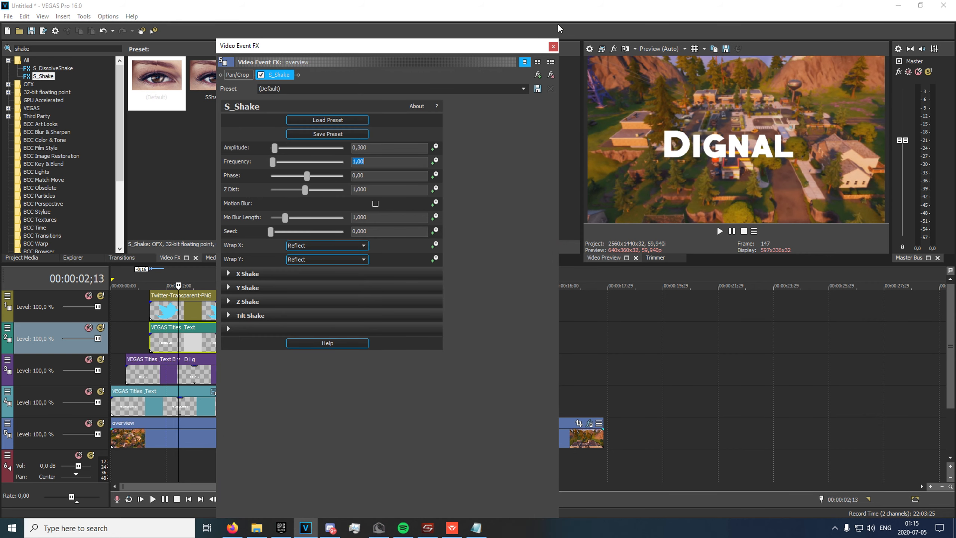
{"action": "left_click", "coordinate": [553, 46]}
- Speed up the overview clip with a Velocity envelope and lower its opacity to 42%
{"action": "right_click", "coordinate": [323, 436]}
{"action": "mouse_move", "coordinate": [394, 328]}
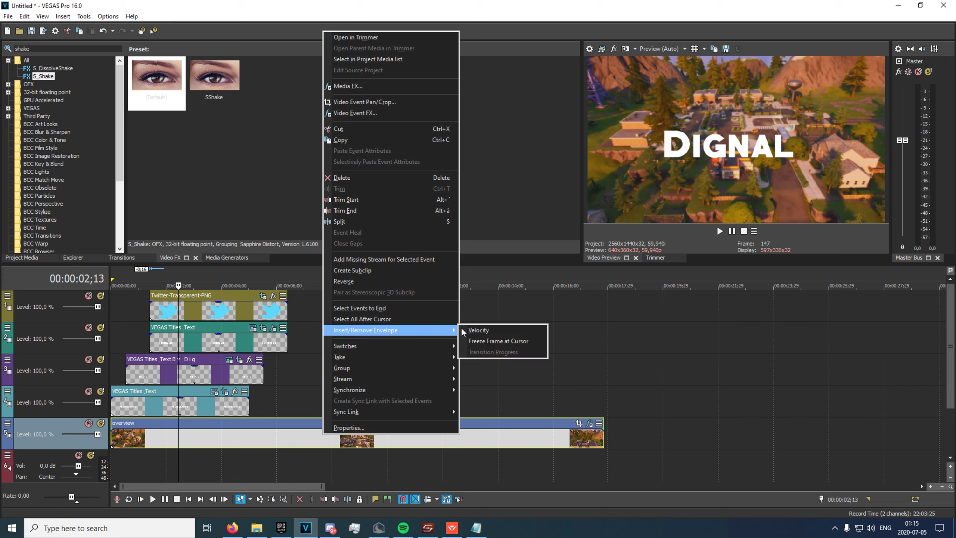
{"action": "left_click", "coordinate": [463, 327]}
{"action": "left_click_drag", "start_coordinate": [315, 447], "coordinate": [317, 444]}
{"action": "left_click_drag", "start_coordinate": [273, 437], "coordinate": [276, 444]}
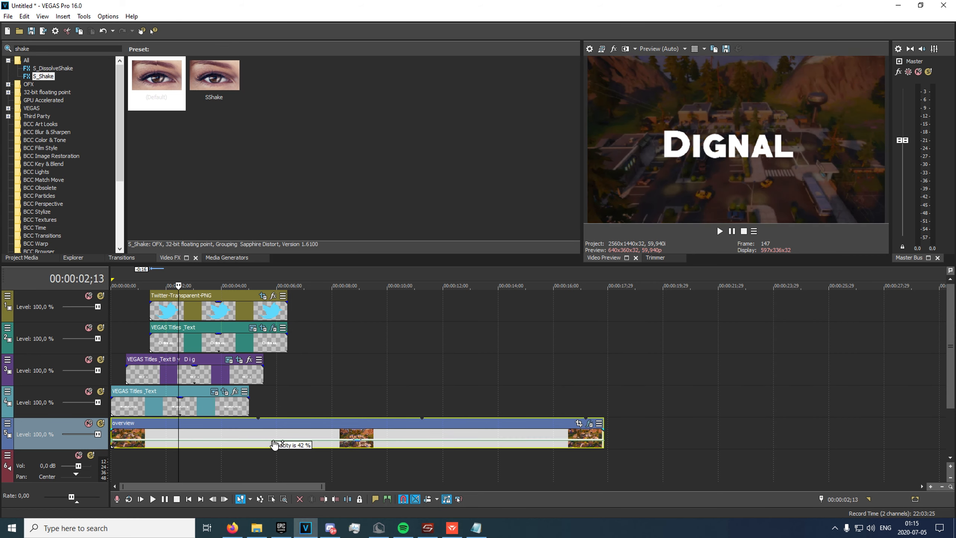
- Play the whole intro from the start to check the shake, faster background and darkened footage
{"action": "left_click", "coordinate": [116, 438]}
{"action": "key", "text": "space"}
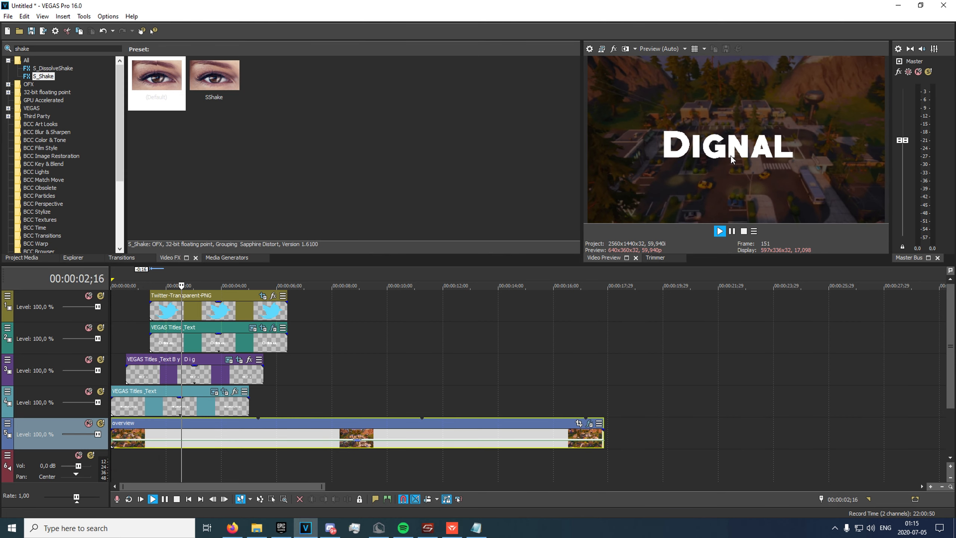
{"action": "key", "text": "space"}
{"action": "key", "text": "space"}
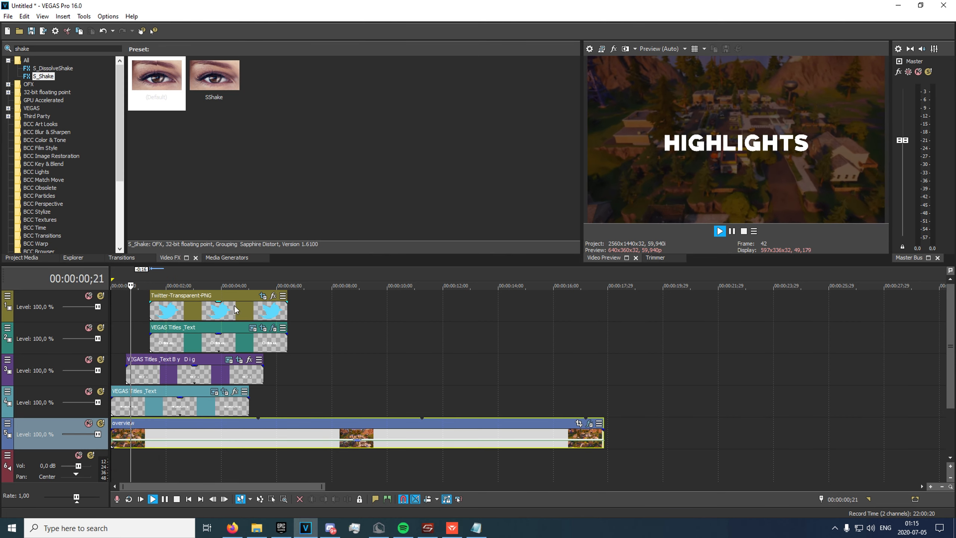
- Split the Twitter logo, the three titles and the overview clip at 00:00:03;01
{"action": "key", "text": "space"}
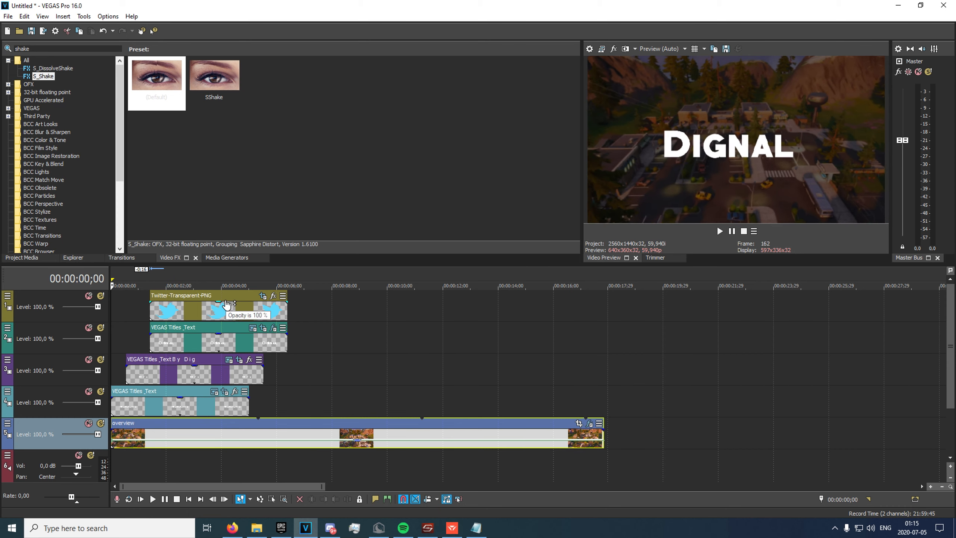
{"action": "left_click", "coordinate": [176, 311]}
{"action": "left_click", "coordinate": [195, 311]}
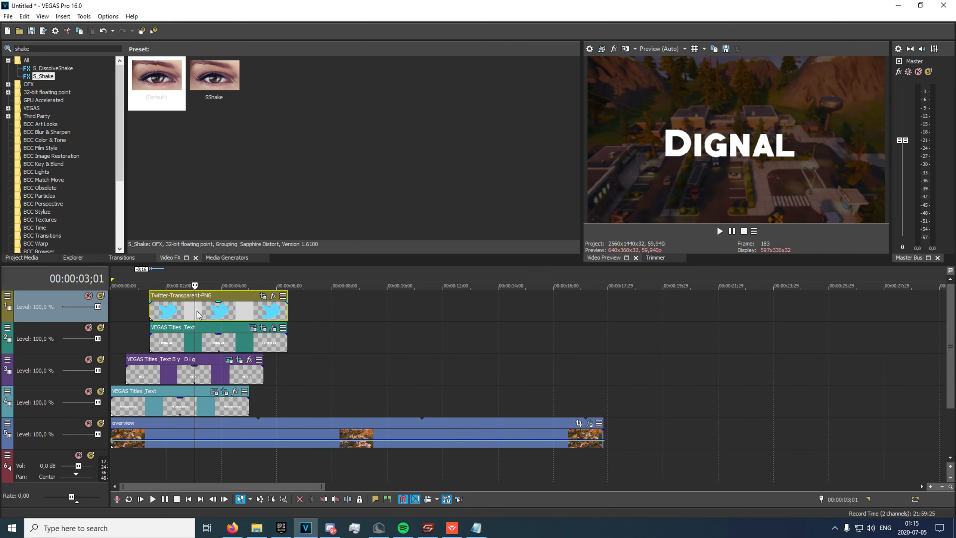
{"action": "key", "text": "s"}
{"action": "left_click", "coordinate": [194, 341]}
{"action": "key", "text": "s"}
{"action": "left_click", "coordinate": [194, 375]}
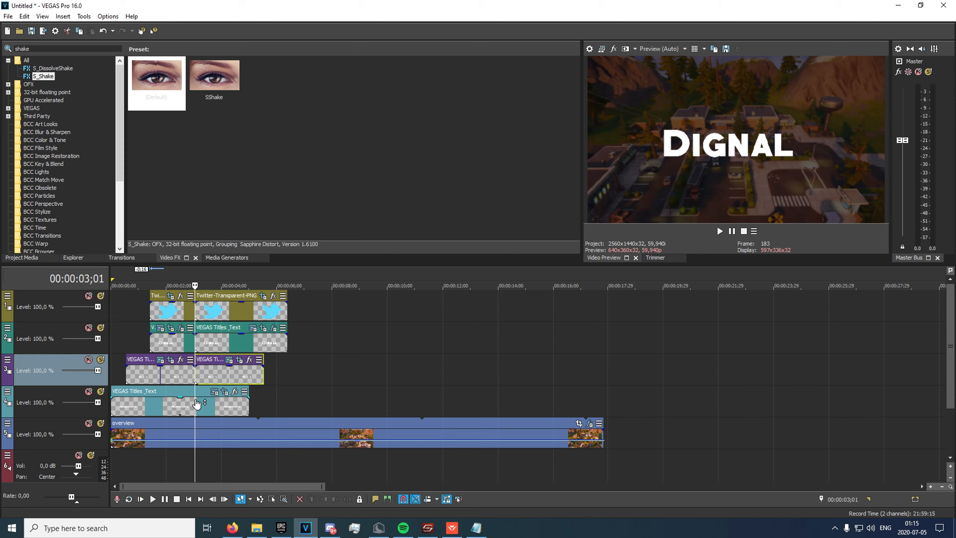
{"action": "left_click", "coordinate": [197, 403]}
{"action": "key", "text": "s"}
{"action": "left_click", "coordinate": [197, 432]}
{"action": "key", "text": "s"}
- Delete the parts of the overview clip, the titles and the Twitter logo that lie after 00:00:03;01
{"action": "left_click", "coordinate": [218, 420]}
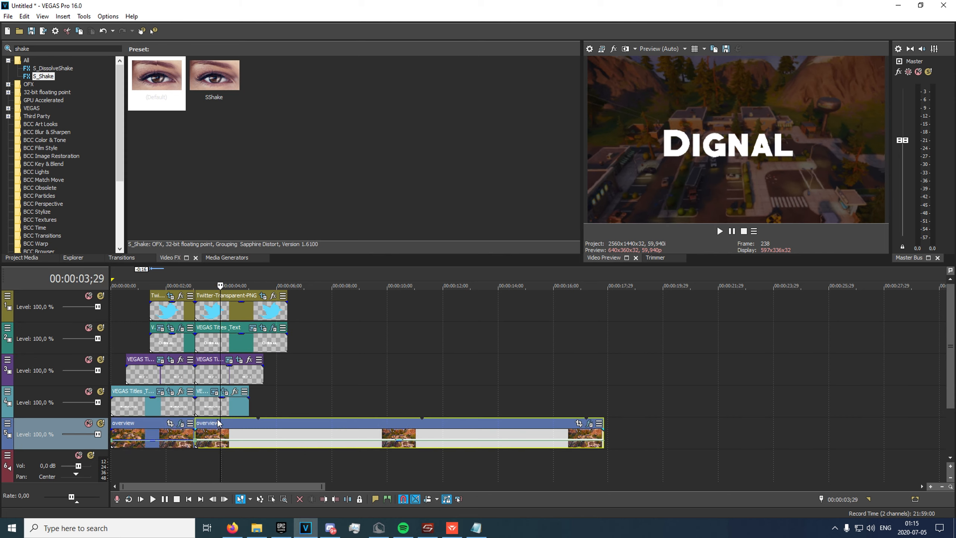
{"action": "key", "text": "Delete"}
{"action": "left_click", "coordinate": [214, 404]}
{"action": "key", "text": "Delete"}
{"action": "left_click", "coordinate": [212, 373]}
{"action": "key", "text": "Delete"}
{"action": "left_click", "coordinate": [210, 341]}
{"action": "key", "text": "Delete"}
{"action": "left_click", "coordinate": [214, 311]}
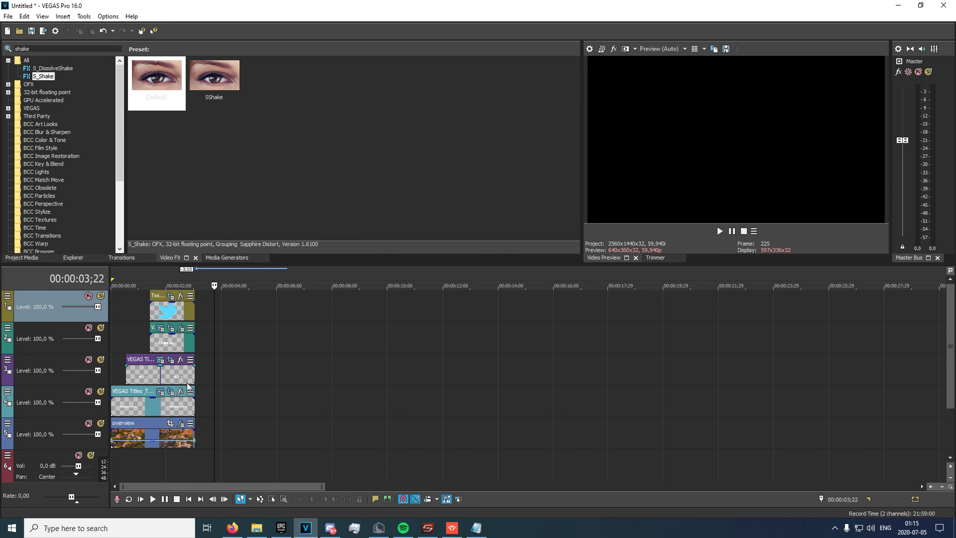
- Fade out the end of the overview clip, and extend the Dignal title slightly past it with its own fade-out
{"action": "left_click", "coordinate": [194, 430]}
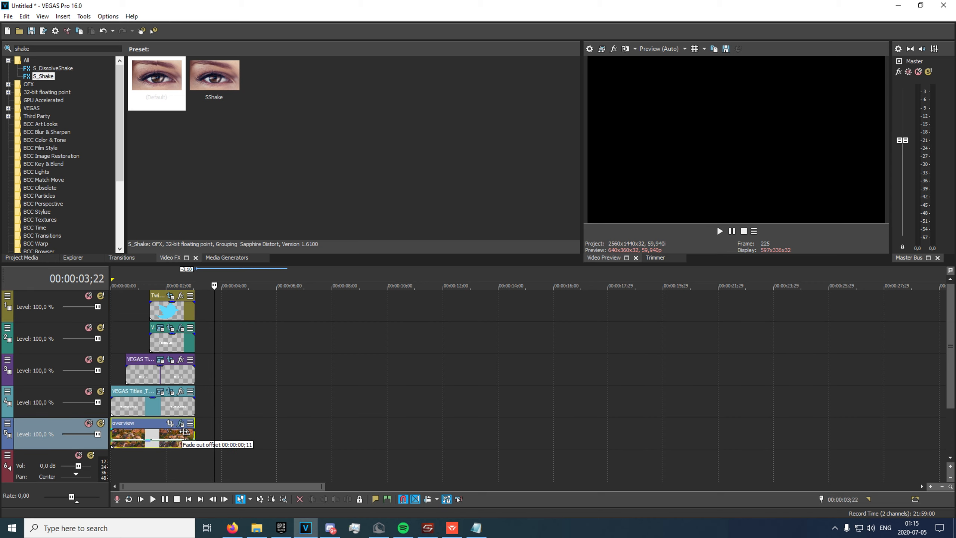
{"action": "left_click", "coordinate": [192, 343]}
{"action": "scroll", "coordinate": [209, 334], "scroll_direction": "up", "scroll_amount": 3}
{"action": "mouse_move", "coordinate": [332, 344]}
{"action": "left_mouse_down"}
{"action": "mouse_move", "coordinate": [347, 343]}
{"action": "mouse_move", "coordinate": [329, 343]}
{"action": "left_mouse_up"}
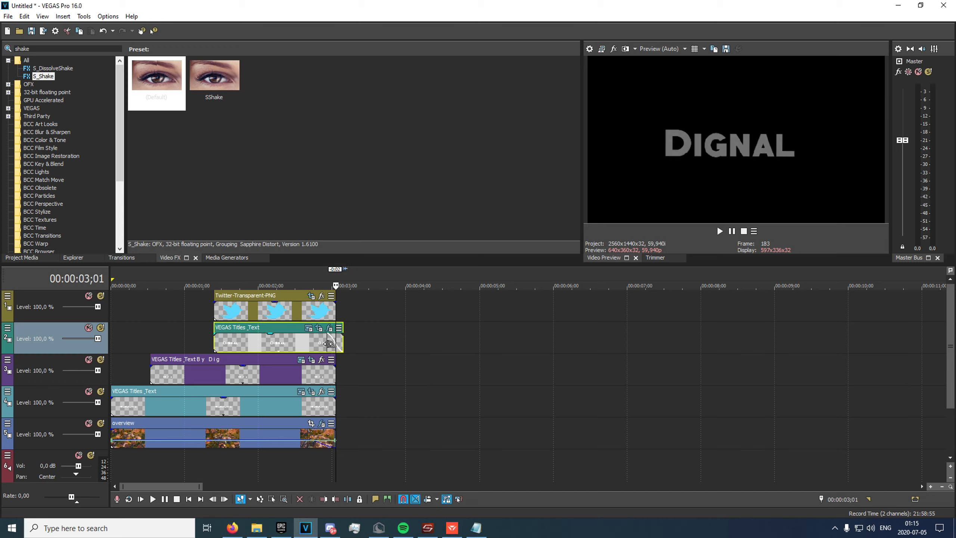
- Add the rarin - GTA music at the start of the audio track and the Fortnite gameplay clip just after the intro
{"action": "key", "text": "alt+Tab"}
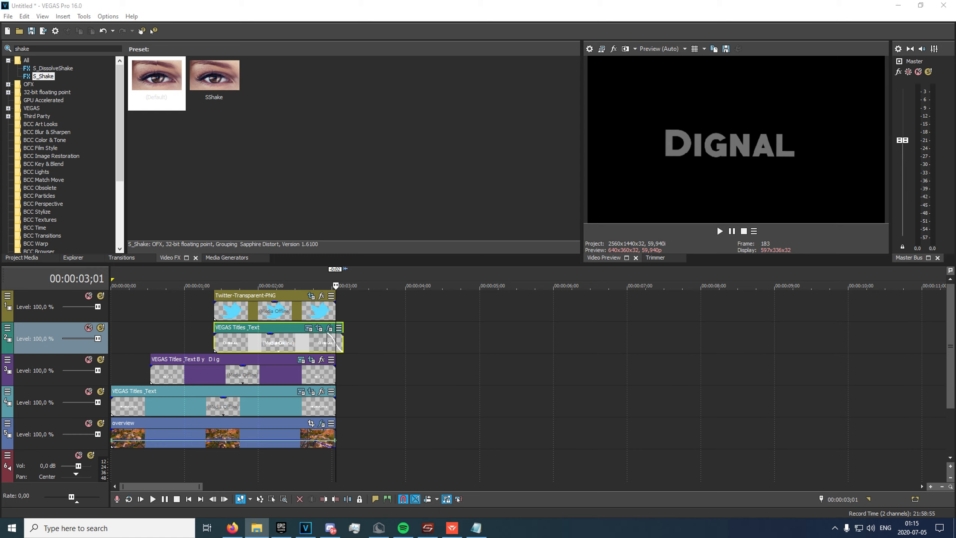
{"action": "left_click_drag", "start_coordinate": [188, 460], "coordinate": [112, 469]}
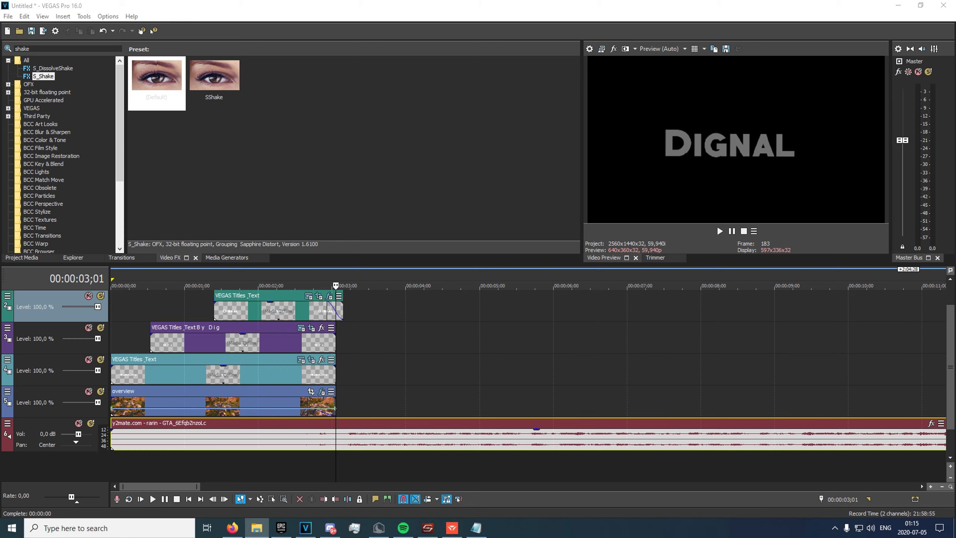
{"action": "left_click_drag", "start_coordinate": [408, 326], "coordinate": [360, 364]}
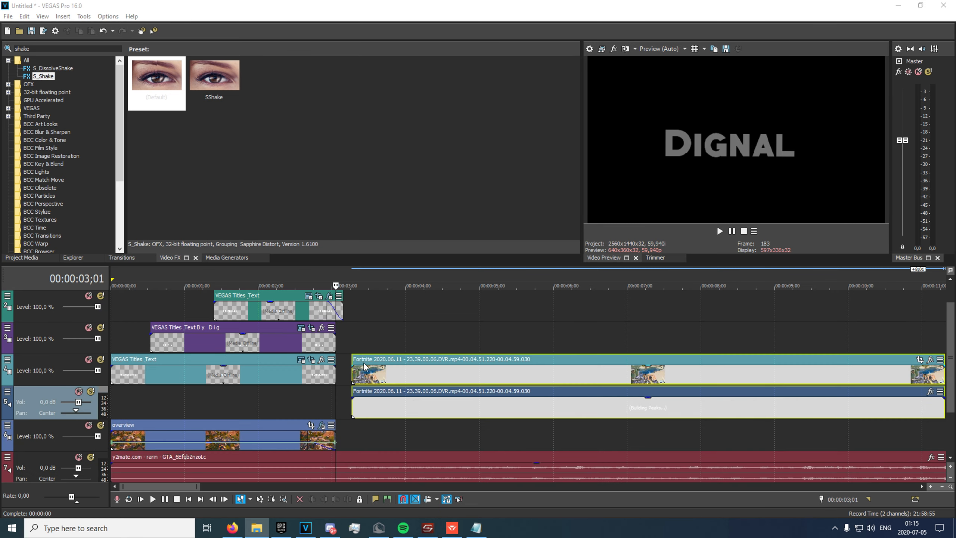
- Move the gameplay video onto the overview track, the music to a new bottom track, and the gameplay audio between them
{"action": "left_click", "coordinate": [393, 377]}
{"action": "left_click", "coordinate": [434, 369]}
{"action": "scroll", "coordinate": [306, 413], "scroll_direction": "down", "scroll_amount": 2}
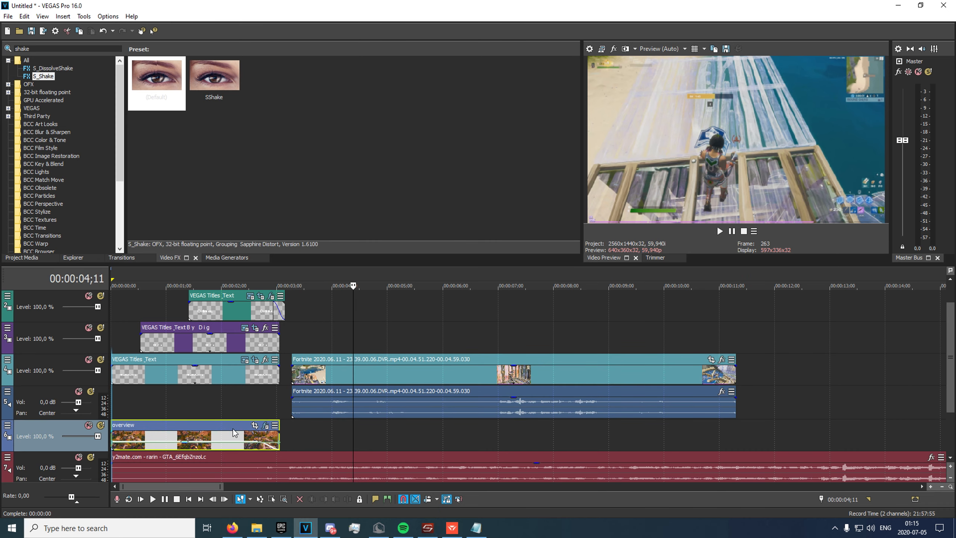
{"action": "left_click_drag", "start_coordinate": [337, 372], "coordinate": [334, 425]}
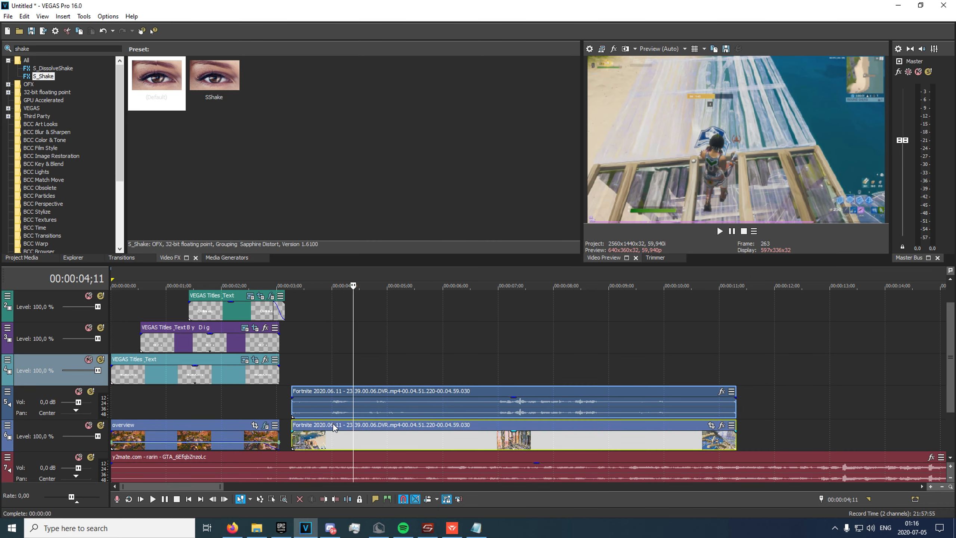
{"action": "scroll", "coordinate": [331, 443], "scroll_direction": "down", "scroll_amount": 1}
{"action": "scroll", "coordinate": [327, 445], "scroll_direction": "up", "scroll_amount": 1}
{"action": "left_click_drag", "start_coordinate": [462, 473], "coordinate": [456, 504]}
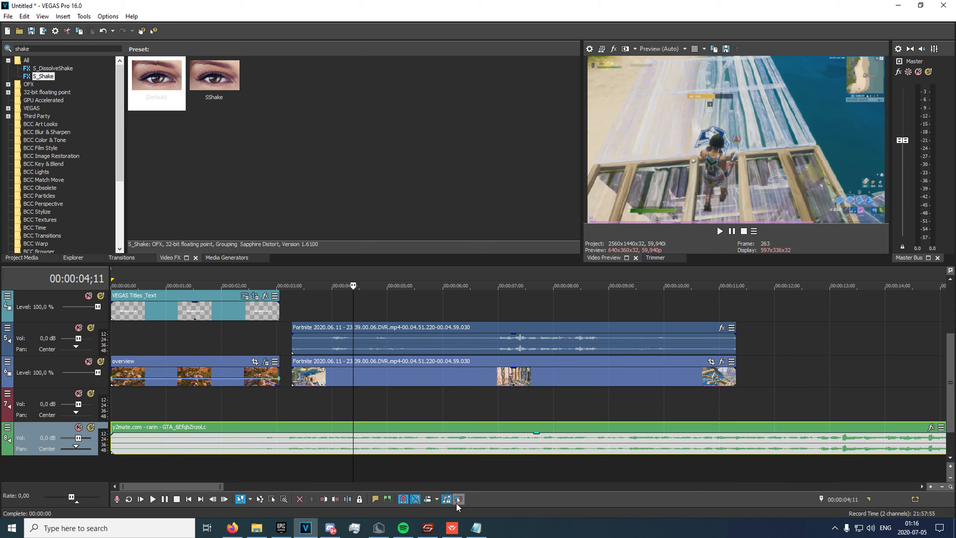
{"action": "left_click_drag", "start_coordinate": [378, 354], "coordinate": [381, 431]}
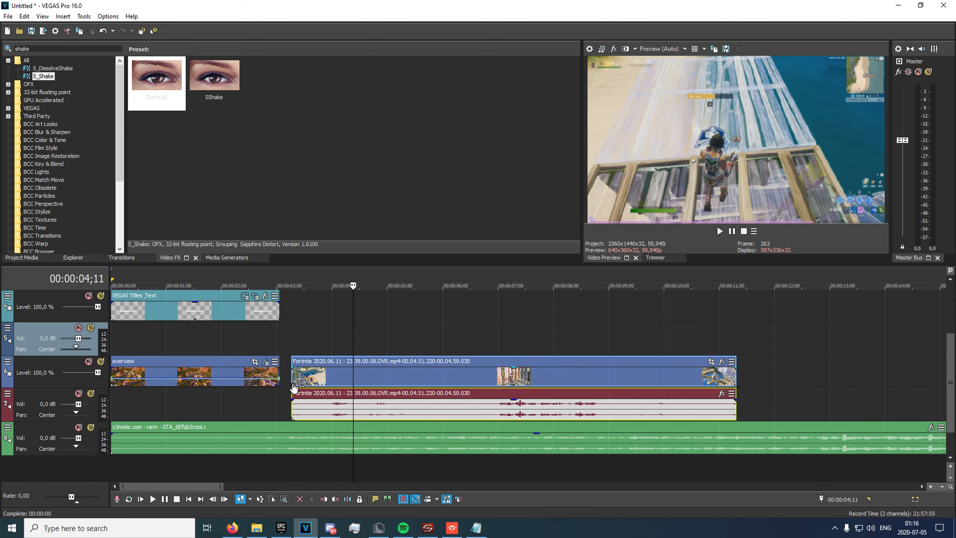
- Place the gameplay clip directly against the end of the overview clip and give its video a short fade-in
{"action": "left_click", "coordinate": [283, 400]}
{"action": "left_click", "coordinate": [269, 401]}
{"action": "left_click_drag", "start_coordinate": [324, 382], "coordinate": [315, 382]}
{"action": "left_click", "coordinate": [250, 403]}
{"action": "key", "text": "space"}
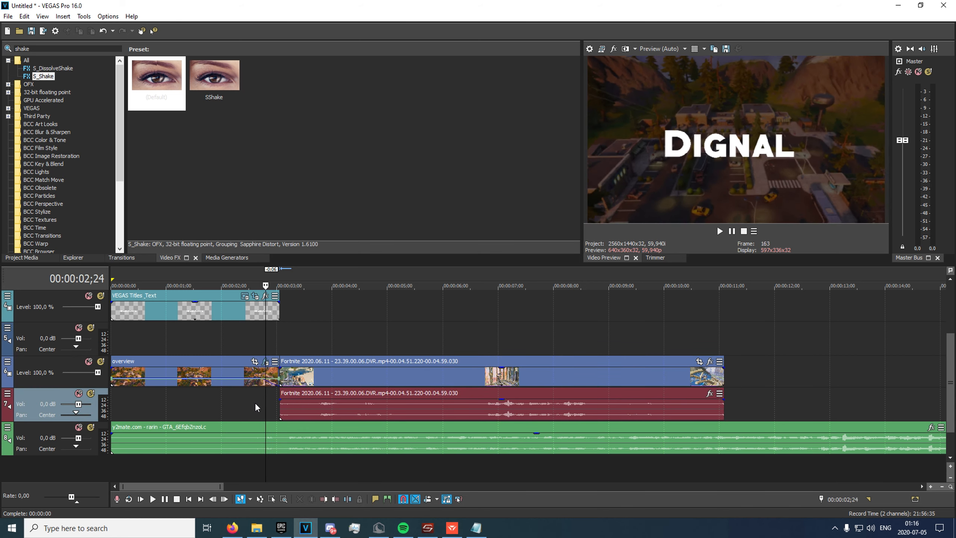
{"action": "left_click", "coordinate": [294, 383]}
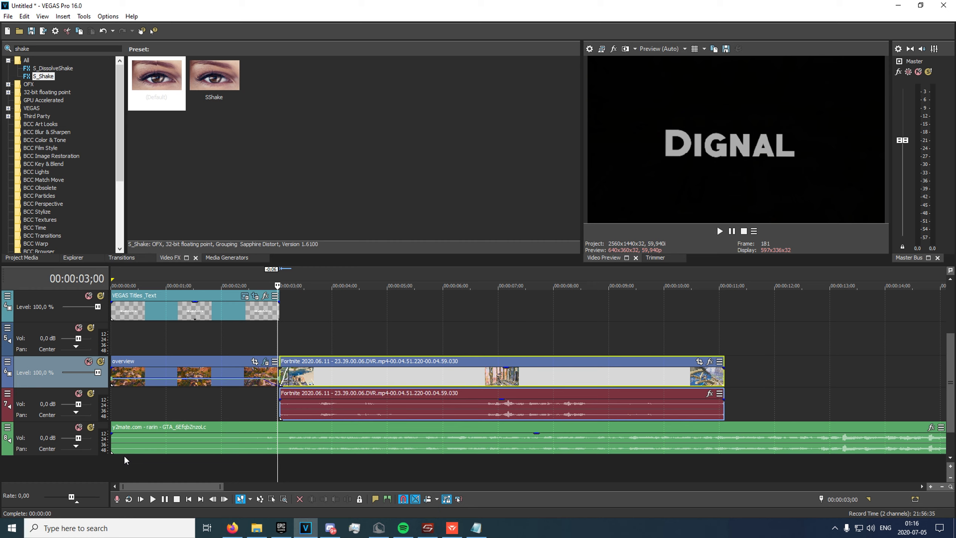
- Trim off the slow opening of the gameplay clip and keep the shortened clip against the end of the overview clip
{"action": "scroll", "coordinate": [188, 447], "scroll_direction": "down", "scroll_amount": 5}
{"action": "left_click", "coordinate": [322, 438]}
{"action": "left_click", "coordinate": [565, 441]}
{"action": "left_click", "coordinate": [182, 376]}
{"action": "left_click", "coordinate": [208, 377]}
{"action": "left_click", "coordinate": [225, 376]}
{"action": "left_click", "coordinate": [234, 377]}
{"action": "left_click", "coordinate": [247, 374]}
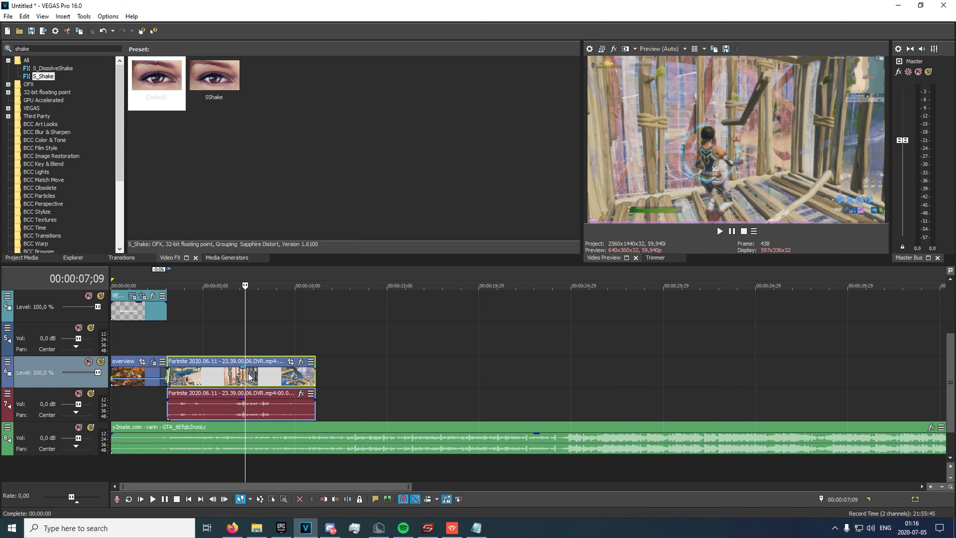
{"action": "left_click", "coordinate": [255, 377]}
{"action": "left_click", "coordinate": [245, 377]}
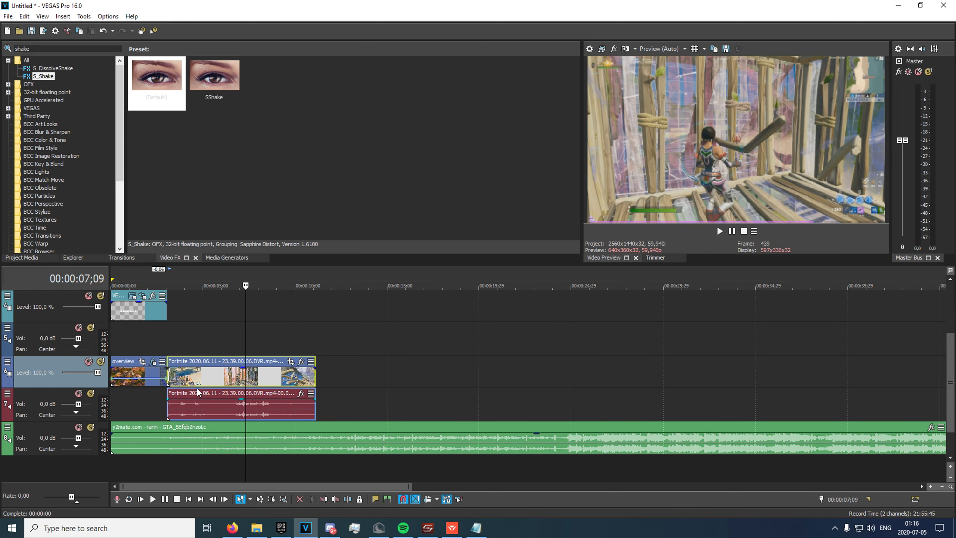
{"action": "left_click_drag", "start_coordinate": [167, 375], "coordinate": [195, 388]}
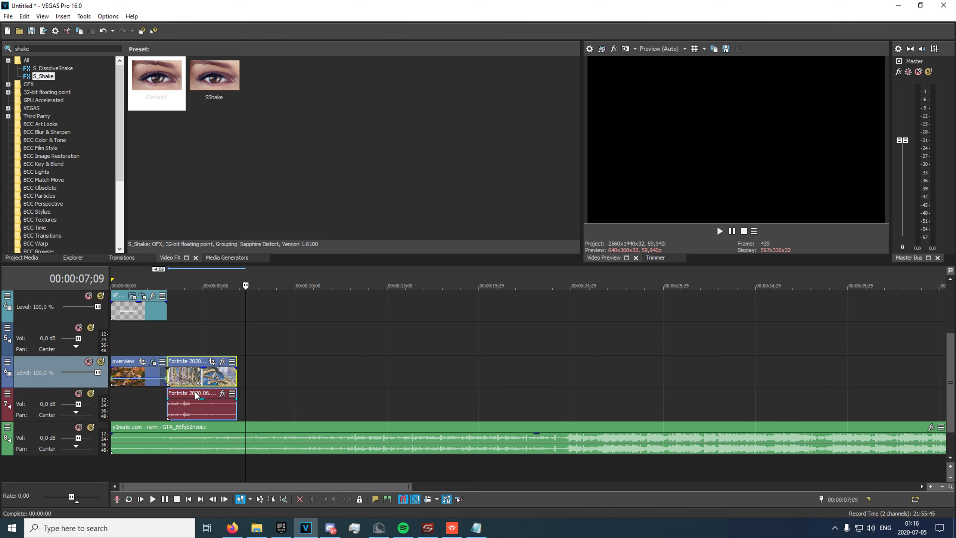
- Step through the gameplay clip frame by frame to locate the moment of the shot at 00:00:05;13
{"action": "left_click", "coordinate": [163, 401]}
{"action": "key", "text": "space"}
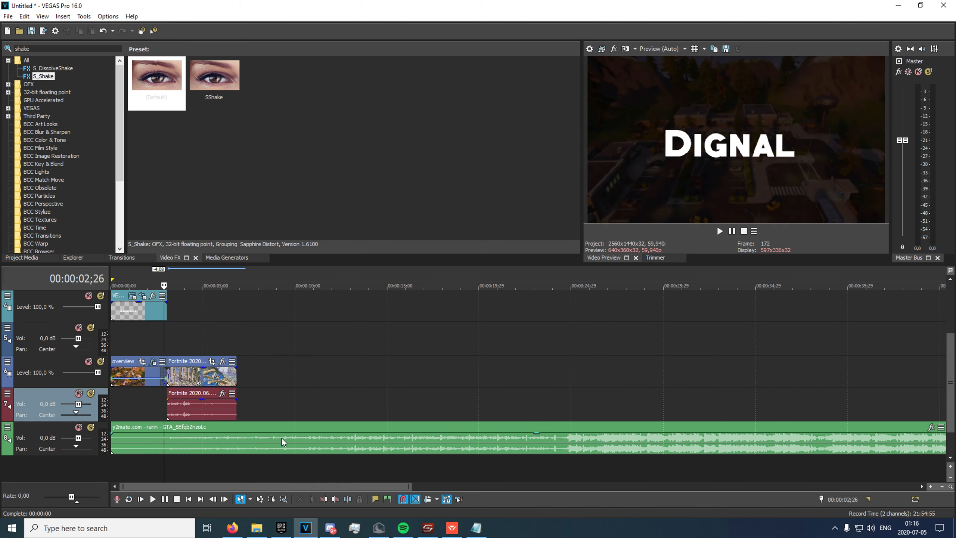
{"action": "left_click", "coordinate": [202, 406]}
{"action": "left_click", "coordinate": [217, 411]}
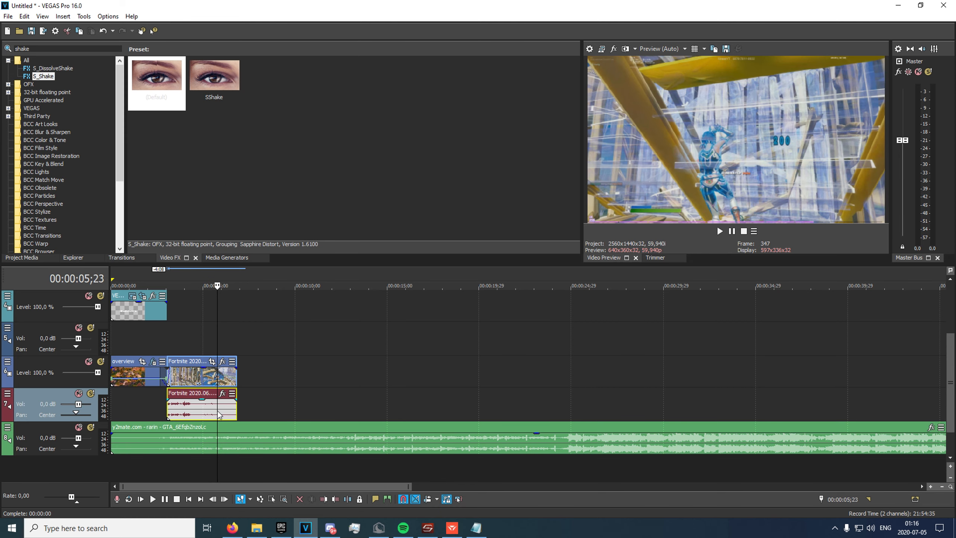
{"action": "key", "text": "Right"}
{"action": "key", "text": "Right"}
{"action": "key", "text": "Left"}
{"action": "key", "text": "Left"}
{"action": "key", "text": "Left"}
{"action": "key", "text": "Left"}
{"action": "key", "text": "Left"}
{"action": "key", "text": "Left"}
{"action": "key", "text": "Left"}
{"action": "key", "text": "Left"}
{"action": "key", "text": "Left"}
{"action": "key", "text": "Left"}
{"action": "key", "text": "Left"}
{"action": "key", "text": "Left"}
{"action": "key", "text": "Left"}
{"action": "key", "text": "Left"}
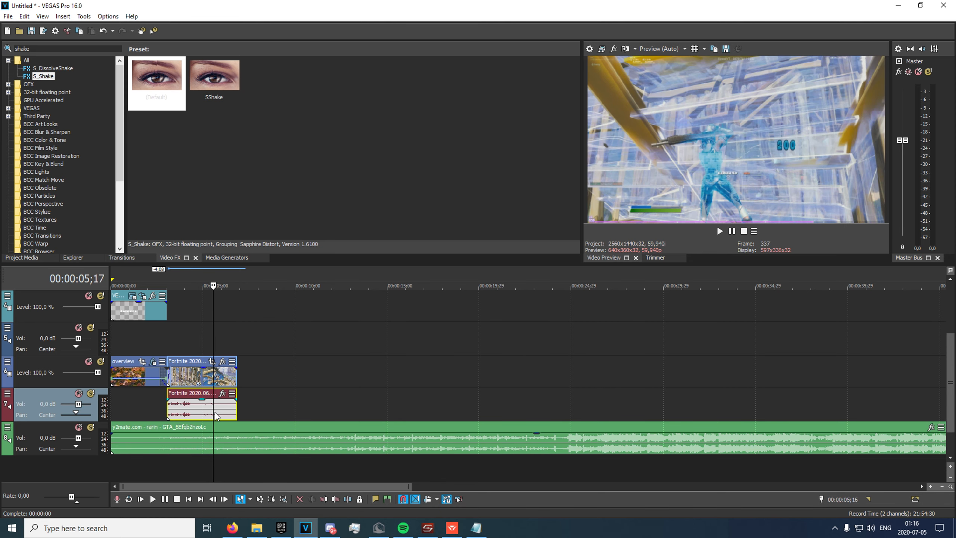
{"action": "key", "text": "Left"}
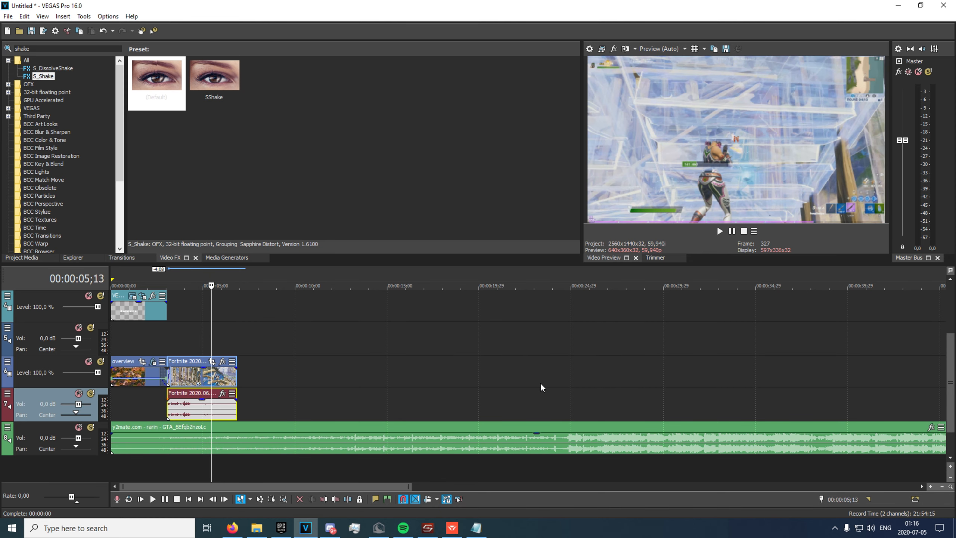
- Trim and shift the start of the music so that its beat drop lines up with the shot in the gameplay clip
{"action": "left_click_drag", "start_coordinate": [112, 441], "coordinate": [414, 444]}
{"action": "left_click_drag", "start_coordinate": [510, 443], "coordinate": [205, 439]}
{"action": "left_click_drag", "start_coordinate": [112, 443], "coordinate": [139, 441]}
{"action": "left_click", "coordinate": [113, 441]}
{"action": "left_click", "coordinate": [225, 438]}
{"action": "left_click", "coordinate": [209, 441]}
{"action": "key", "text": "Right"}
{"action": "key", "text": "Right"}
{"action": "key", "text": "Right"}
{"action": "key", "text": "Right"}
{"action": "key", "text": "Right"}
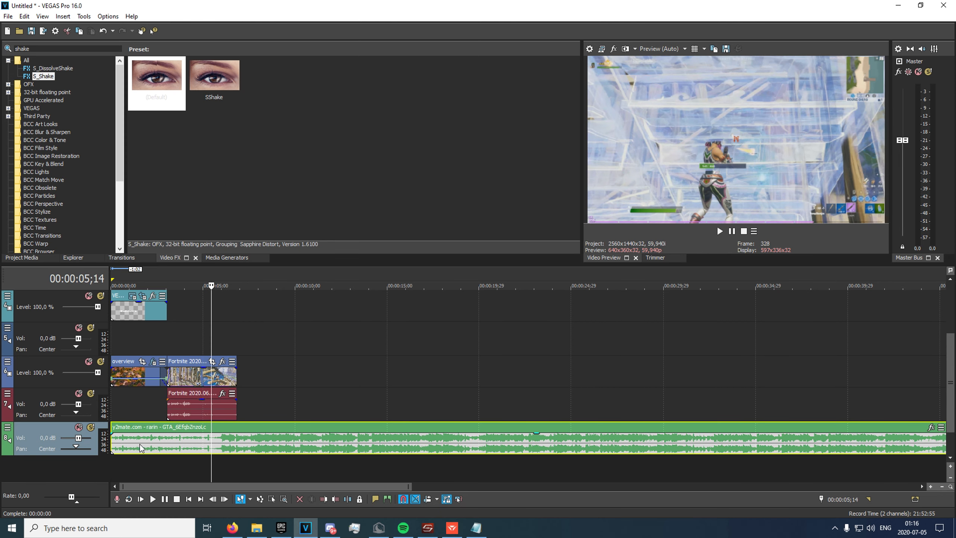
{"action": "left_click_drag", "start_coordinate": [112, 441], "coordinate": [159, 441]}
{"action": "left_click", "coordinate": [206, 444]}
{"action": "left_click", "coordinate": [189, 447]}
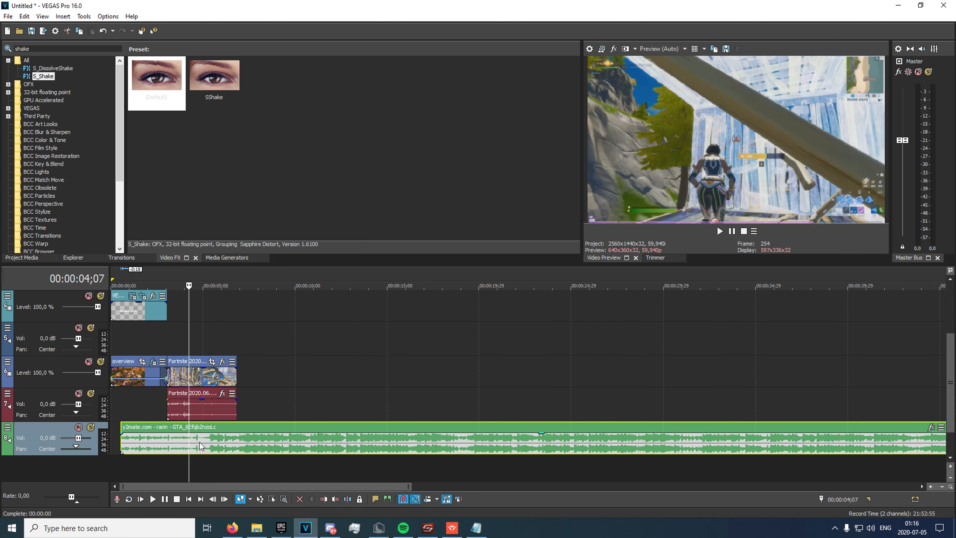
- Play the beat drop against the shot and lower the music track's volume to -4,6 dB
{"action": "left_click", "coordinate": [200, 443]}
{"action": "key", "text": "space"}
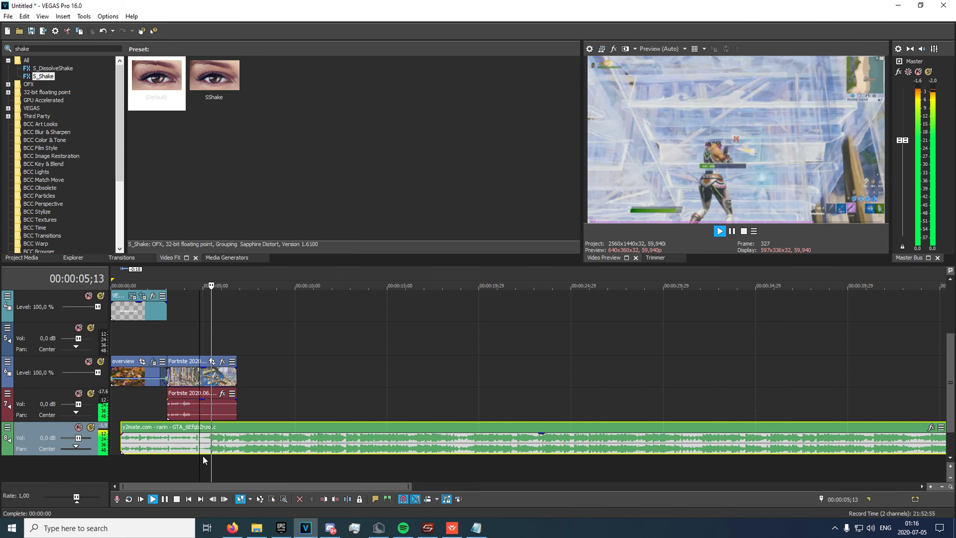
{"action": "key", "text": "space"}
{"action": "left_click_drag", "start_coordinate": [79, 437], "coordinate": [75, 439]}
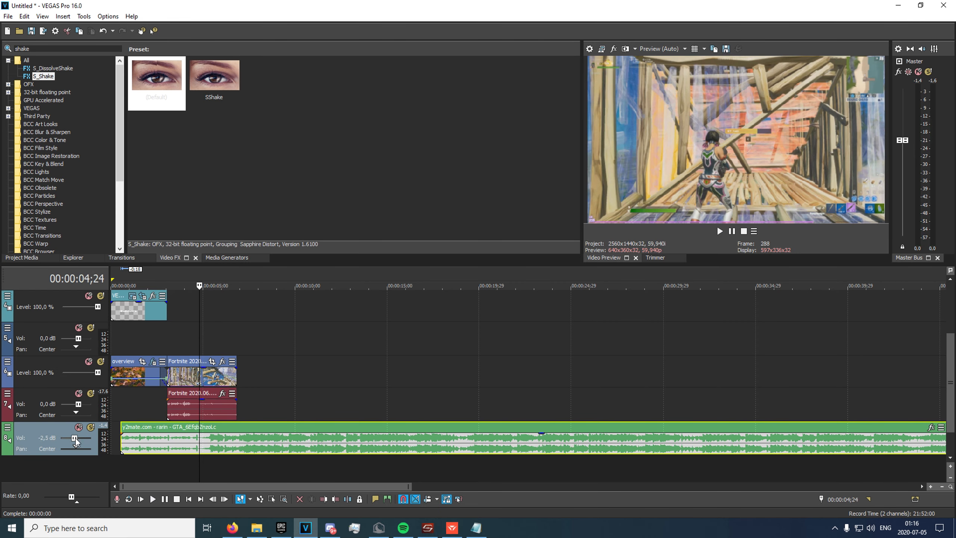
{"action": "key", "text": "space"}
{"action": "key", "text": "space"}
- Extend the music back to the start of the timeline, add a fade-in to it, and play the opening
{"action": "left_click_drag", "start_coordinate": [122, 441], "coordinate": [111, 441]}
{"action": "left_click", "coordinate": [113, 441]}
{"action": "key", "text": "space"}
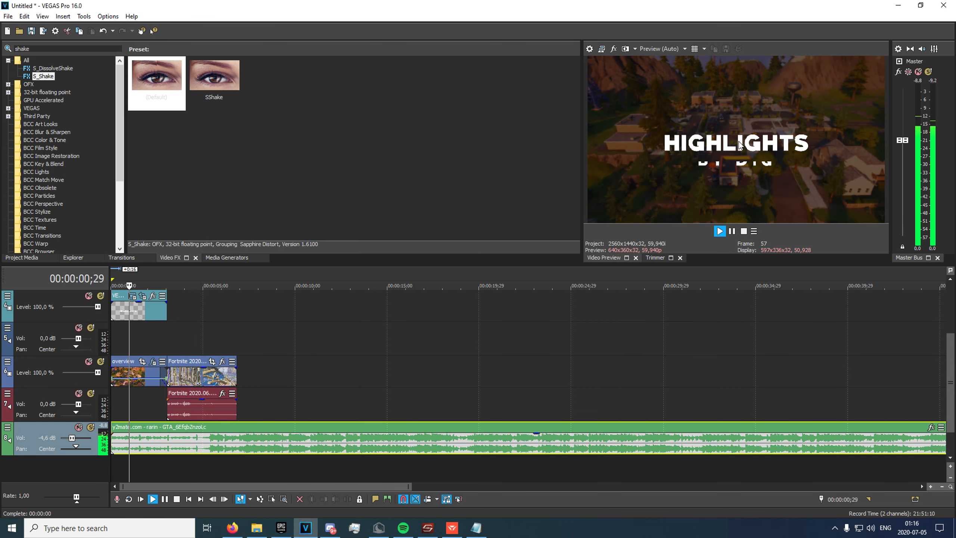
{"action": "key", "text": "space"}
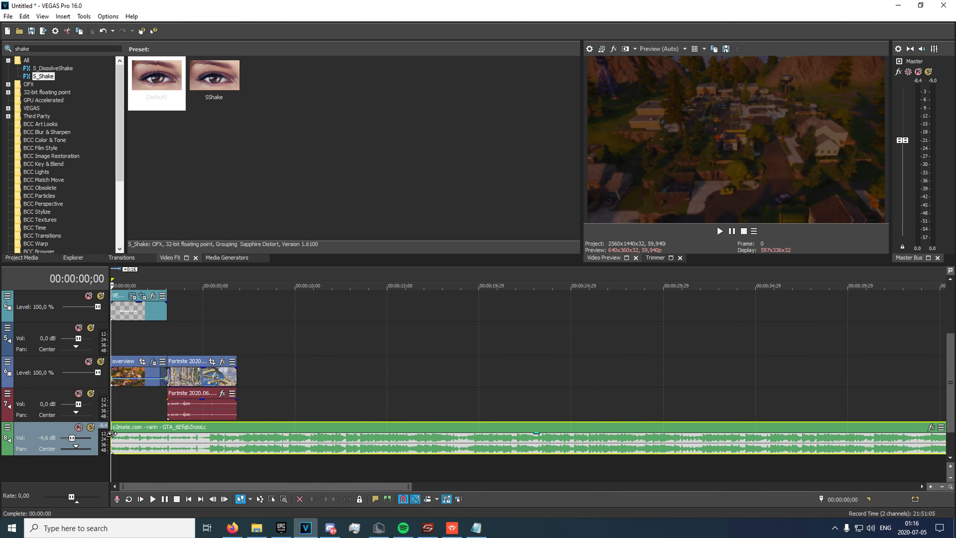
{"action": "left_click_drag", "start_coordinate": [111, 434], "coordinate": [125, 446]}
{"action": "key", "text": "space"}
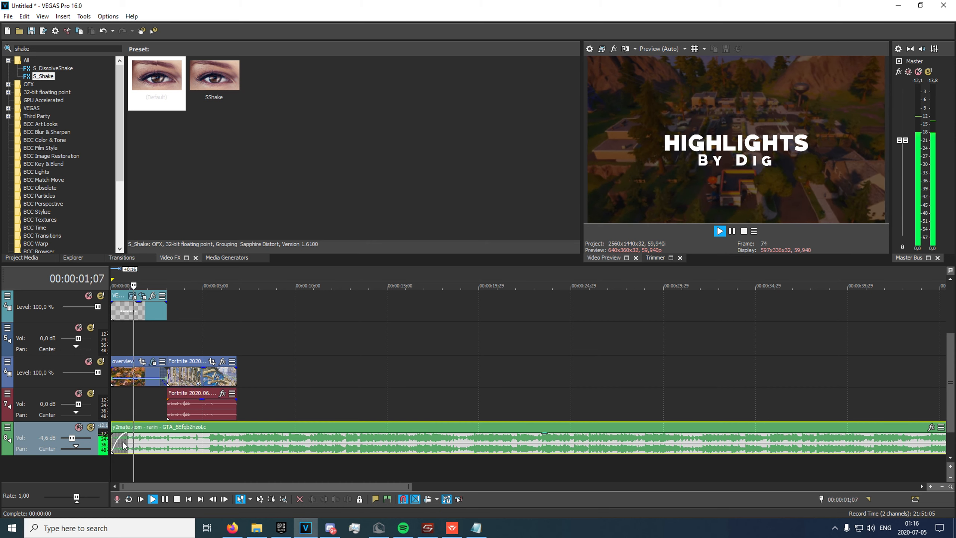
{"action": "key", "text": "space"}
- Add a fade-in to the start of the overview clip and play the edit from the beginning
{"action": "scroll", "coordinate": [118, 369], "scroll_direction": "down", "scroll_amount": 2}
{"action": "left_click_drag", "start_coordinate": [112, 368], "coordinate": [119, 368]}
{"action": "key", "text": "space"}
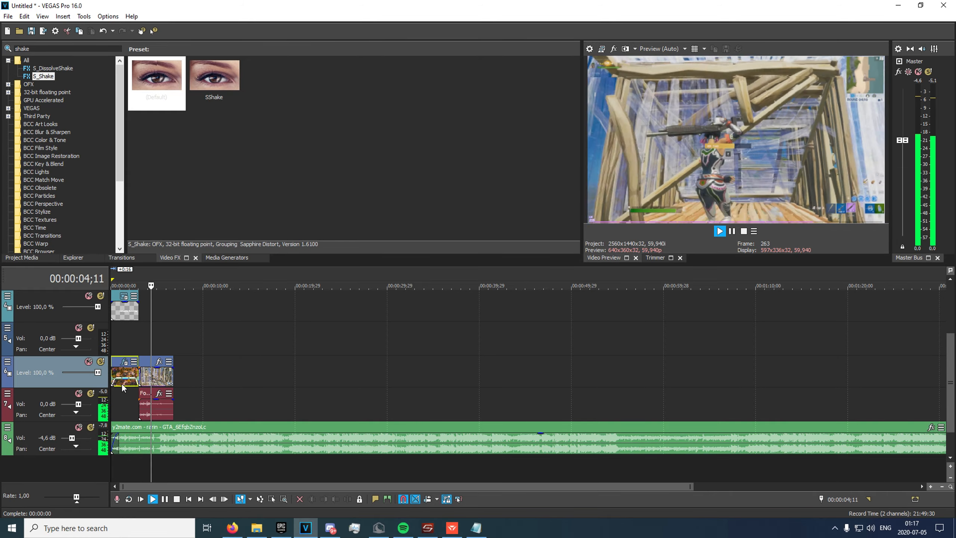
{"action": "key", "text": "space"}
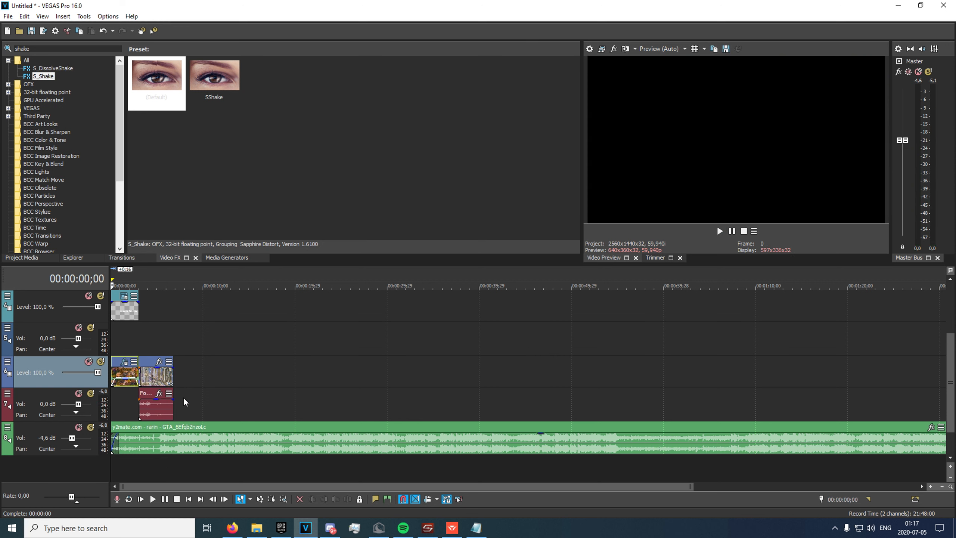
- Ungroup the gameplay clip's audio from its video, split the audio shortly before the shot, and delete the opening part
{"action": "scroll", "coordinate": [188, 394], "scroll_direction": "up", "scroll_amount": 5}
{"action": "left_click", "coordinate": [226, 381]}
{"action": "key", "text": "u"}
{"action": "left_click", "coordinate": [233, 408]}
{"action": "key", "text": "s"}
{"action": "left_click", "coordinate": [217, 407]}
{"action": "key", "text": "Delete"}
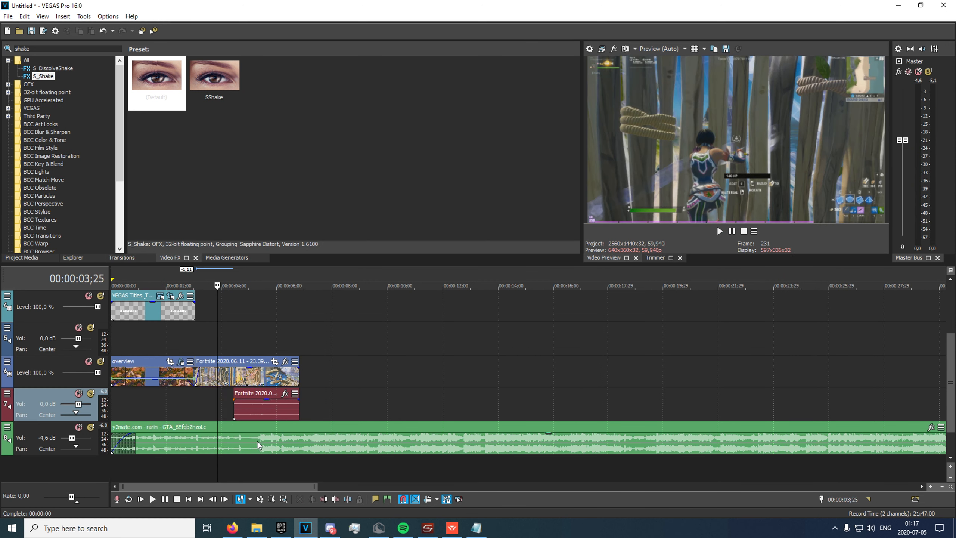
- Split the music track where the overview clip ends and the gameplay clip starts, and select the opening music part
{"action": "left_click", "coordinate": [195, 407]}
{"action": "left_click", "coordinate": [204, 404]}
{"action": "left_click", "coordinate": [213, 404]}
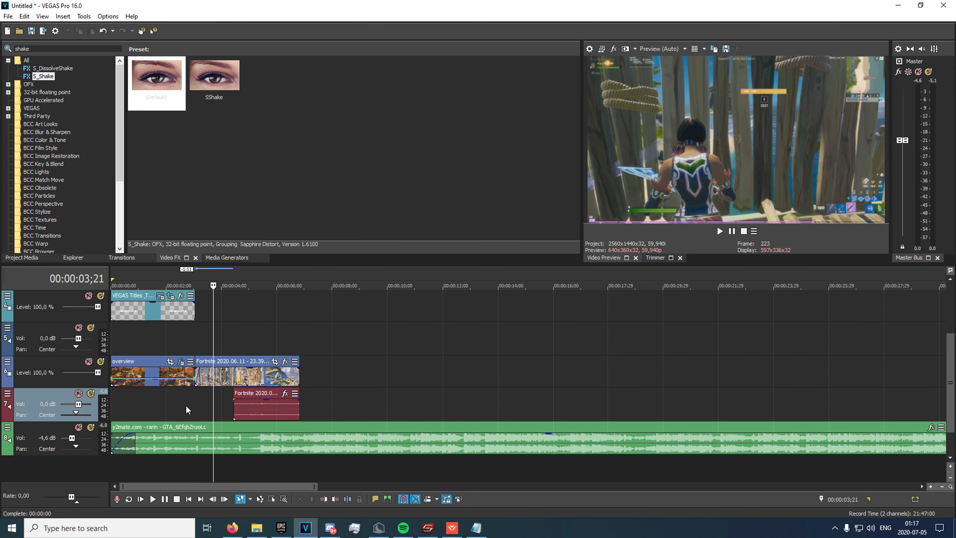
{"action": "left_click", "coordinate": [185, 415]}
{"action": "left_click", "coordinate": [195, 448]}
{"action": "key", "text": "s"}
{"action": "left_click", "coordinate": [174, 448]}
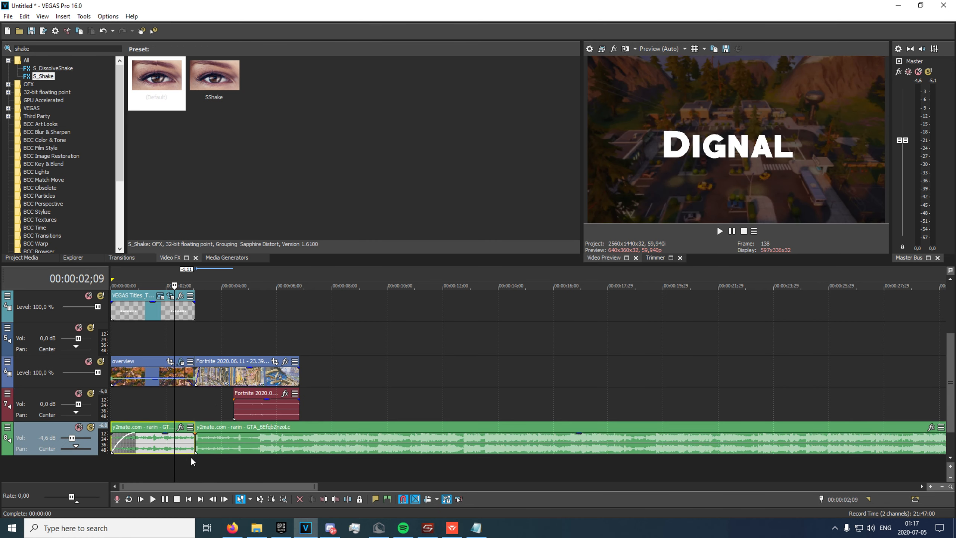
- Add a Resonant Filter to the opening music part with the [Sys] Muffler preset and a frequency of 500 Hz
{"action": "left_click", "coordinate": [181, 427]}
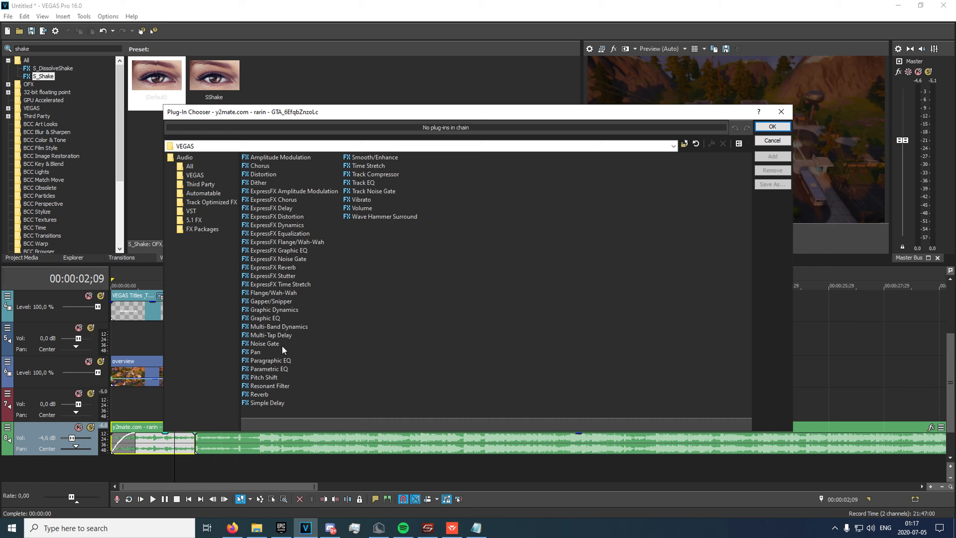
{"action": "left_click", "coordinate": [772, 156]}
{"action": "left_click", "coordinate": [772, 126]}
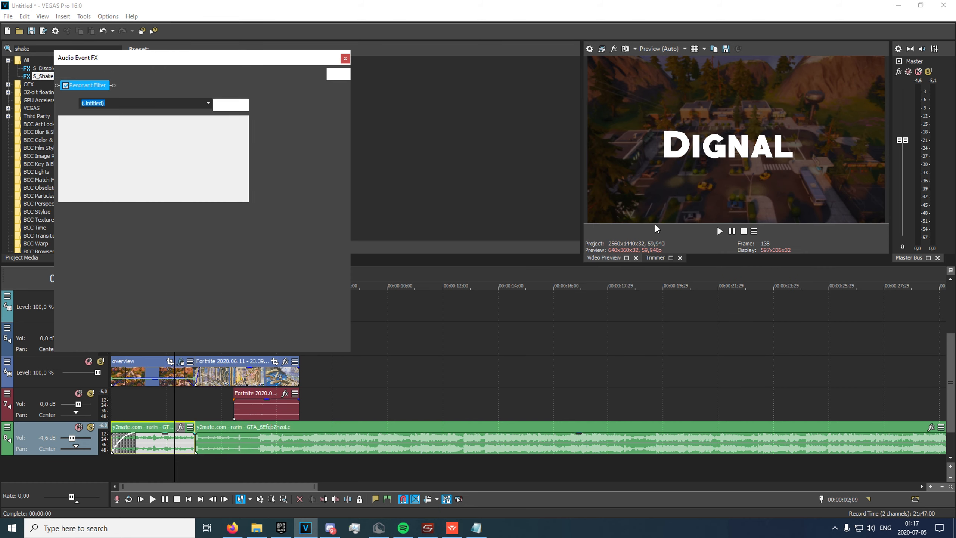
{"action": "left_click", "coordinate": [208, 105]}
{"action": "left_click", "coordinate": [127, 188]}
{"action": "double_click", "coordinate": [229, 135]}
{"action": "type", "text": "500"}
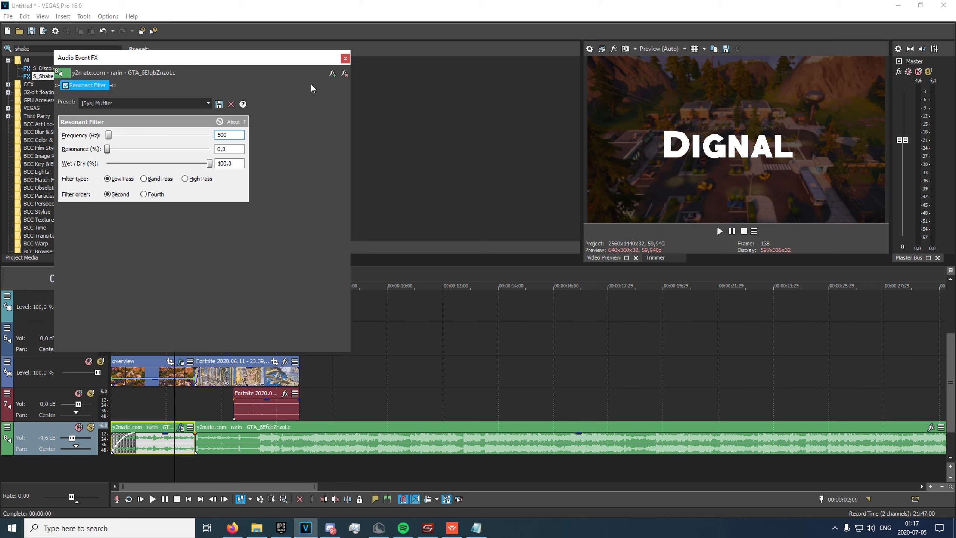
{"action": "left_click", "coordinate": [344, 59]}
- Play the edit from the start through the beat drop to hear the muffled intro music
{"action": "left_click", "coordinate": [113, 403]}
{"action": "key", "text": "space"}
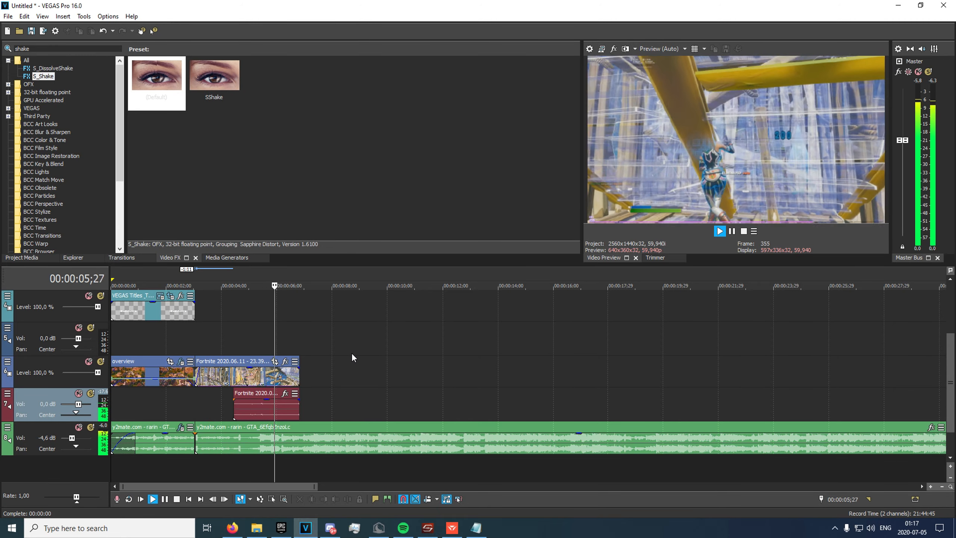
{"action": "key", "text": "space"}
- Split the music at the end of the gameplay clip and select the part beneath that clip
{"action": "left_click", "coordinate": [198, 414]}
{"action": "left_click", "coordinate": [298, 439]}
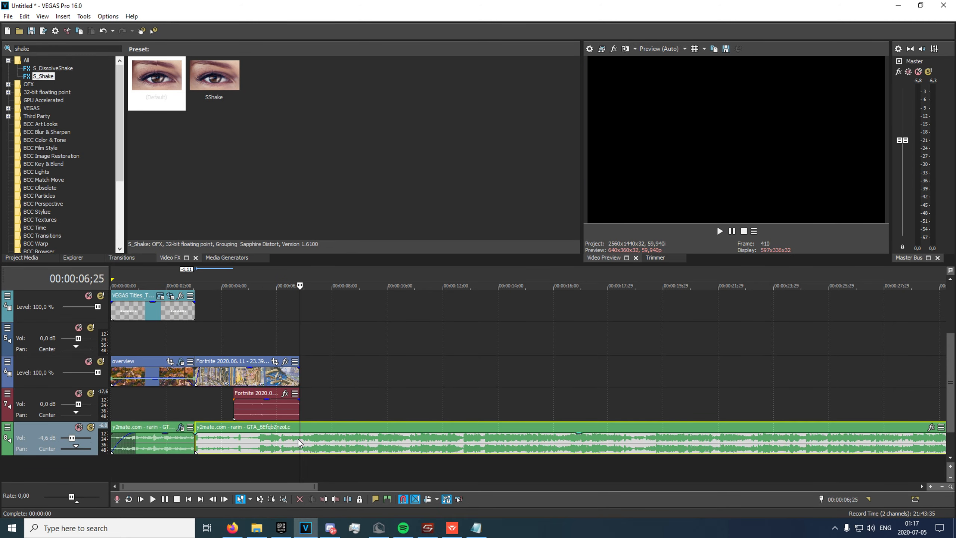
{"action": "key", "text": "s"}
{"action": "left_click", "coordinate": [222, 443]}
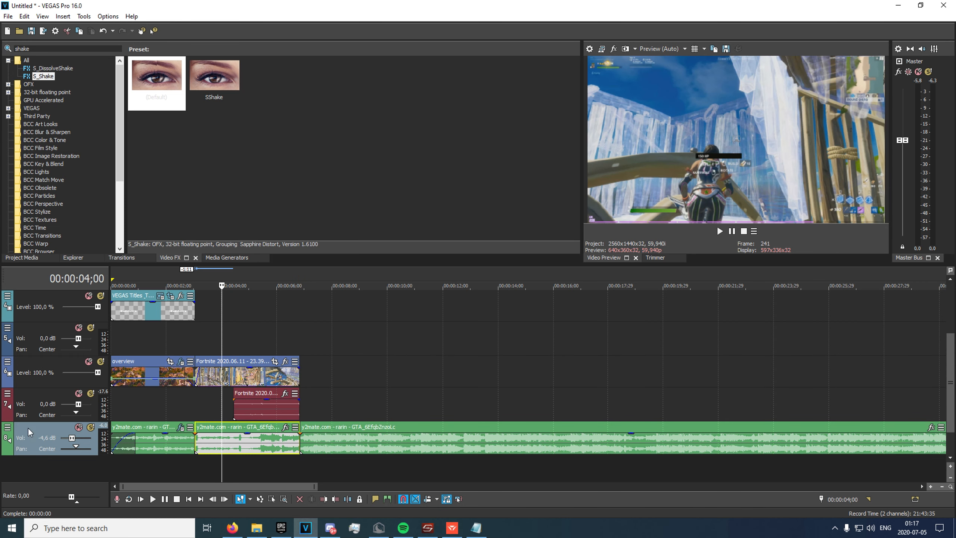
- Insert a Pan envelope on the music track with points at the gameplay clip's start and at the beat drop
{"action": "right_click", "coordinate": [7, 434]}
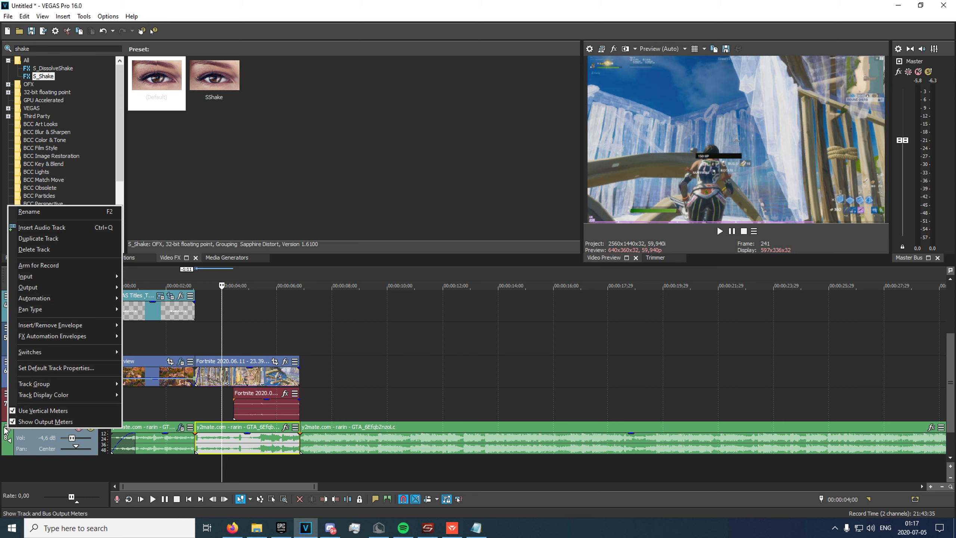
{"action": "mouse_move", "coordinate": [81, 330]}
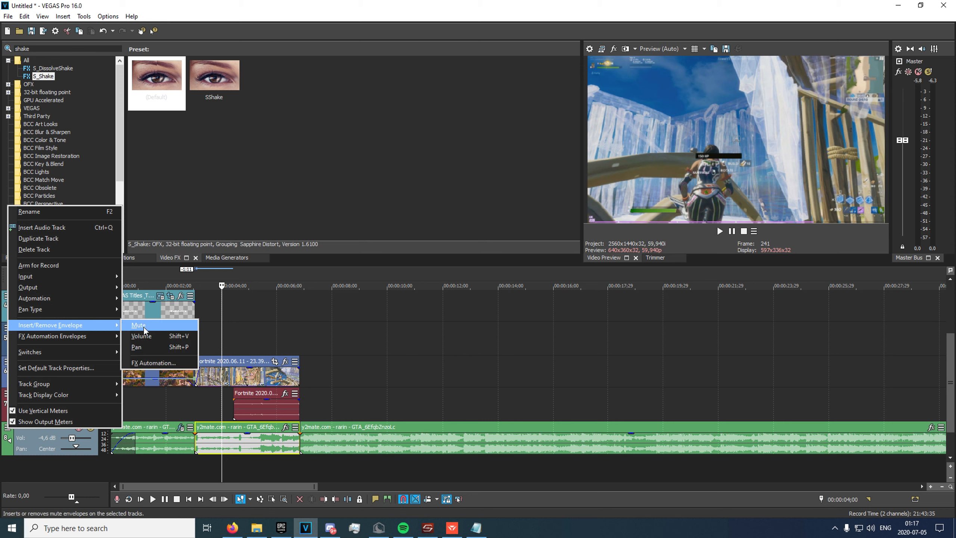
{"action": "left_click", "coordinate": [146, 347]}
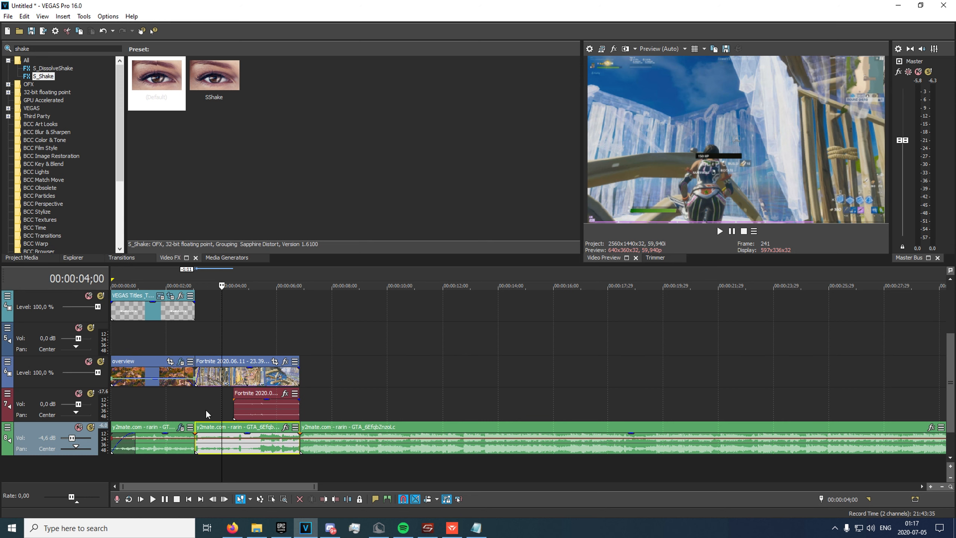
{"action": "left_click", "coordinate": [196, 442]}
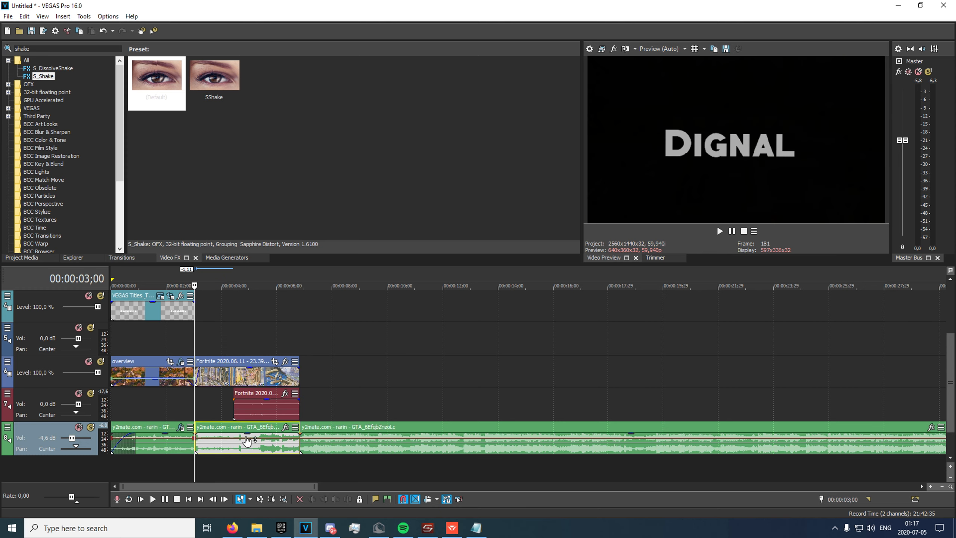
{"action": "left_click", "coordinate": [261, 442]}
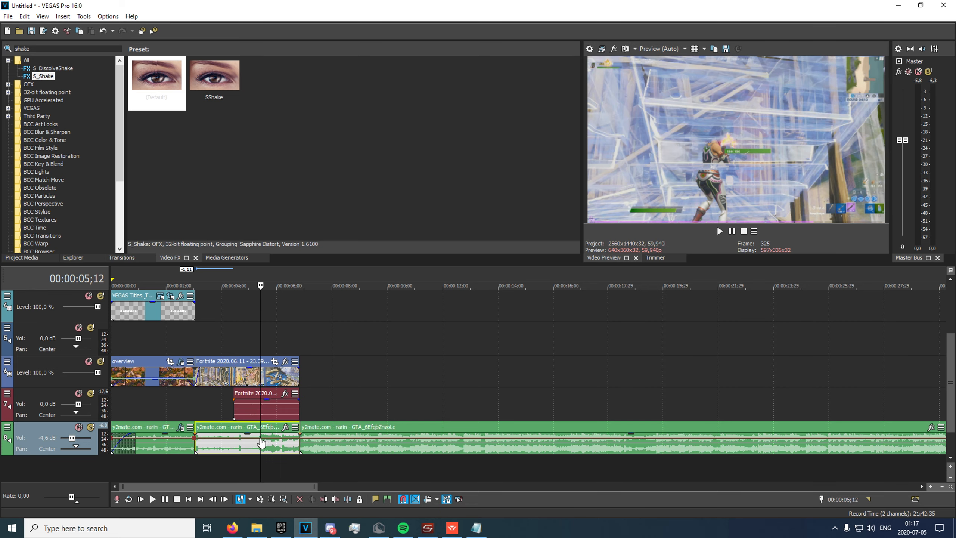
- Add evenly spread pan points before the beat drop and move them alternately up and down to swing the music between left and right
{"action": "scroll", "coordinate": [261, 443], "scroll_direction": "up", "scroll_amount": 3}
{"action": "double_click", "coordinate": [372, 438]}
{"action": "double_click", "coordinate": [393, 438]}
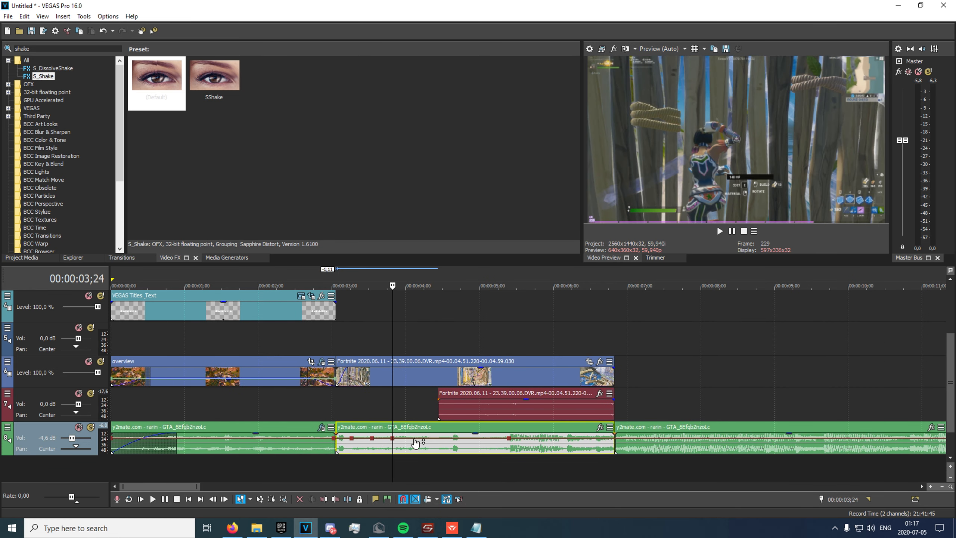
{"action": "double_click", "coordinate": [414, 438]}
{"action": "double_click", "coordinate": [434, 438]}
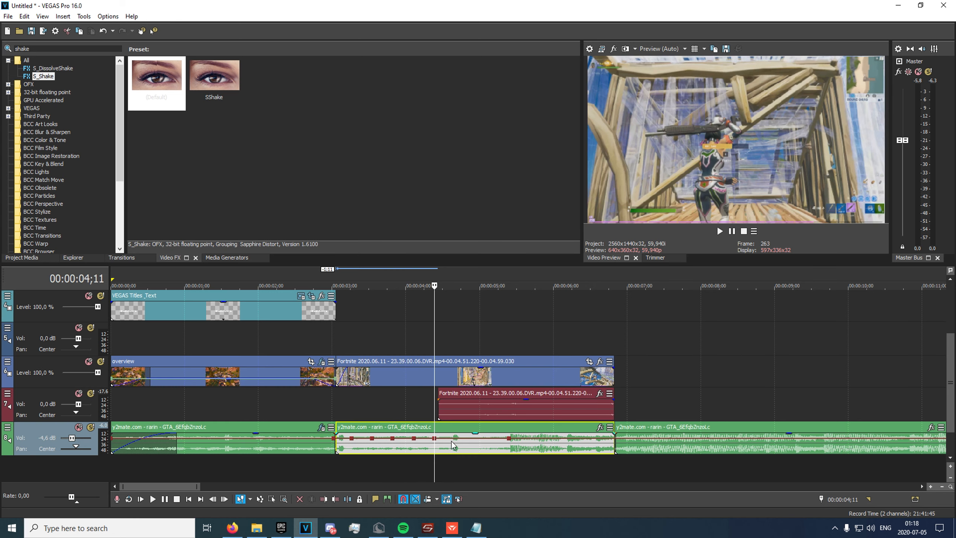
{"action": "double_click", "coordinate": [482, 439]}
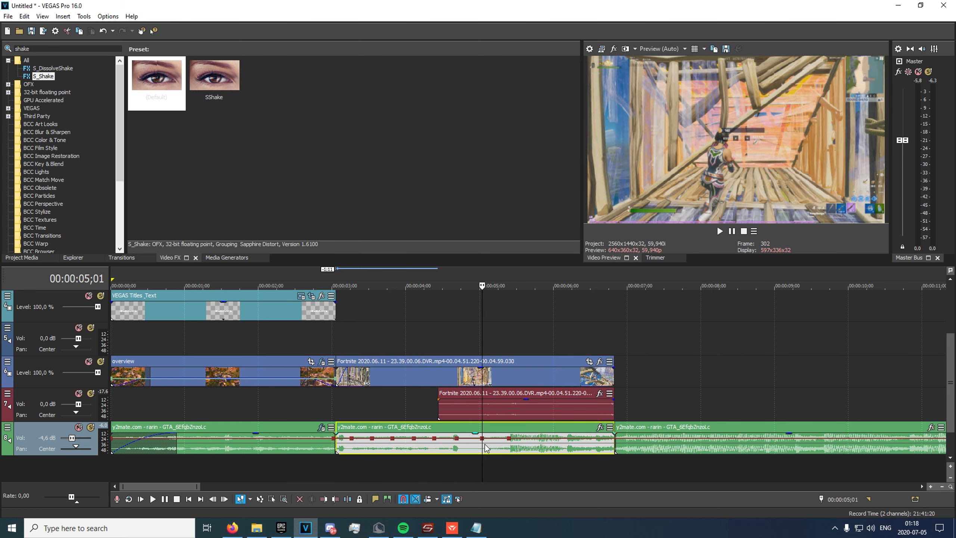
{"action": "left_click_drag", "start_coordinate": [482, 439], "coordinate": [351, 447]}
- Play the music from the end of the intro to check the panning before the beat drop
{"action": "left_click", "coordinate": [330, 449]}
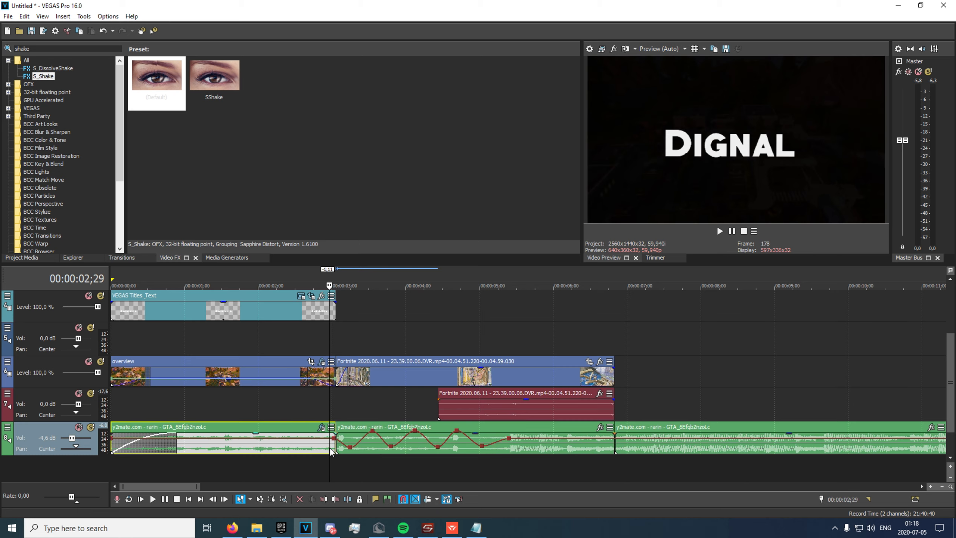
{"action": "key", "text": "space"}
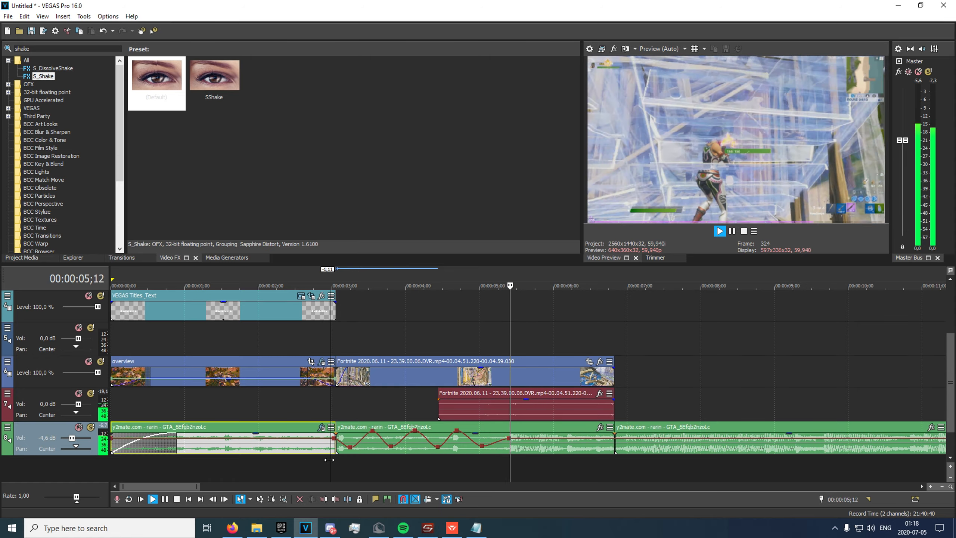
{"action": "key", "text": "space"}
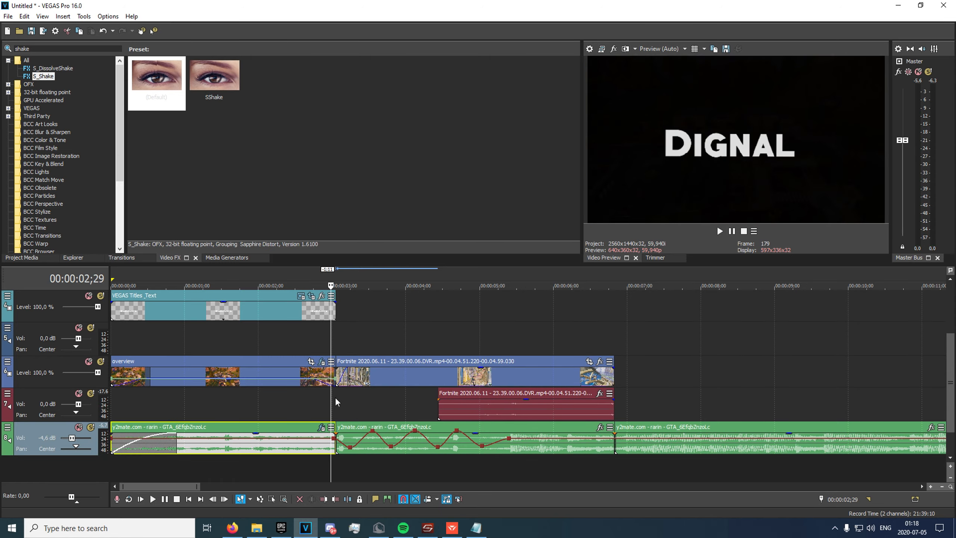
{"action": "left_click", "coordinate": [336, 401]}
{"action": "key", "text": "space"}
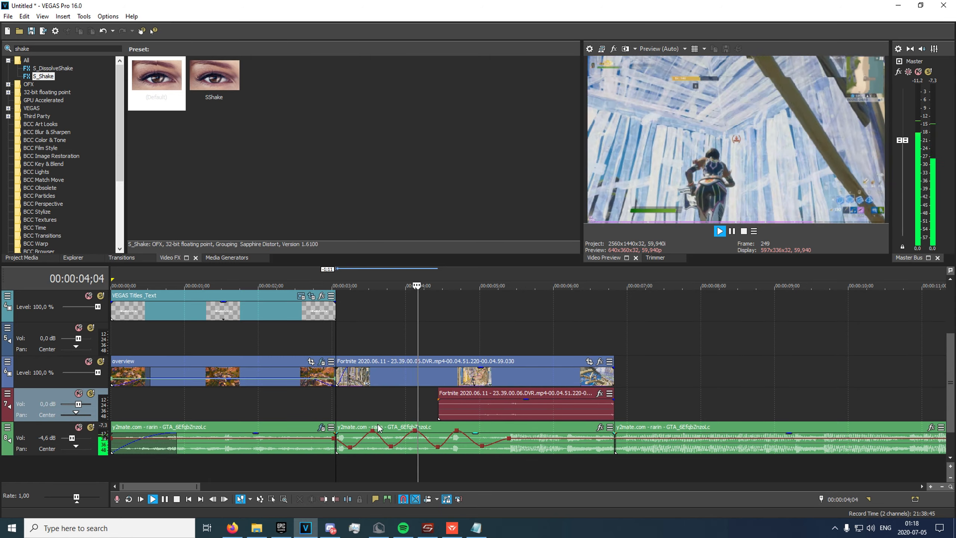
{"action": "key", "text": "space"}
- Locate the shot in the gameplay clip and split the video there at 00:00:05;14
{"action": "left_click", "coordinate": [500, 405]}
{"action": "key", "text": "space"}
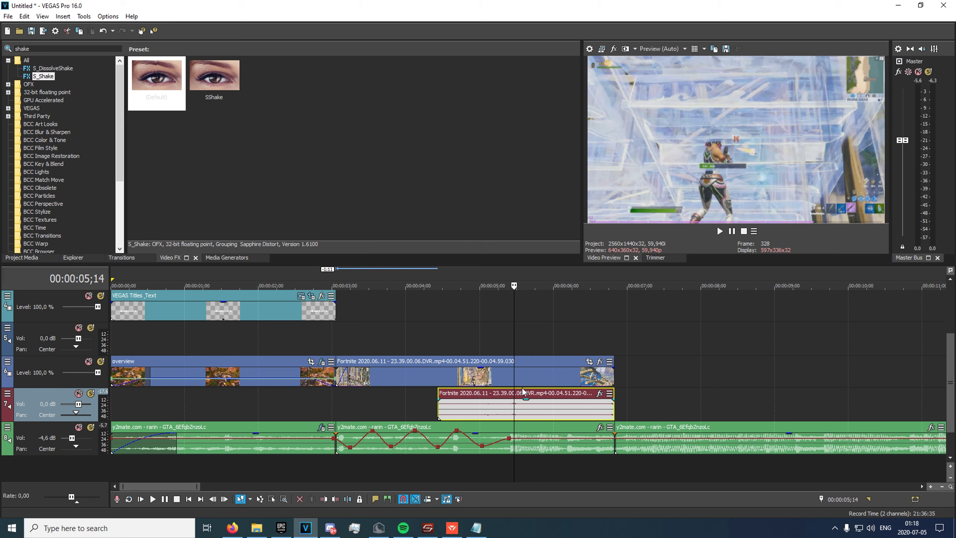
{"action": "key", "text": "Left"}
{"action": "scroll", "coordinate": [515, 373], "scroll_direction": "up", "scroll_amount": 2}
{"action": "left_click", "coordinate": [518, 375]}
{"action": "key", "text": "s"}
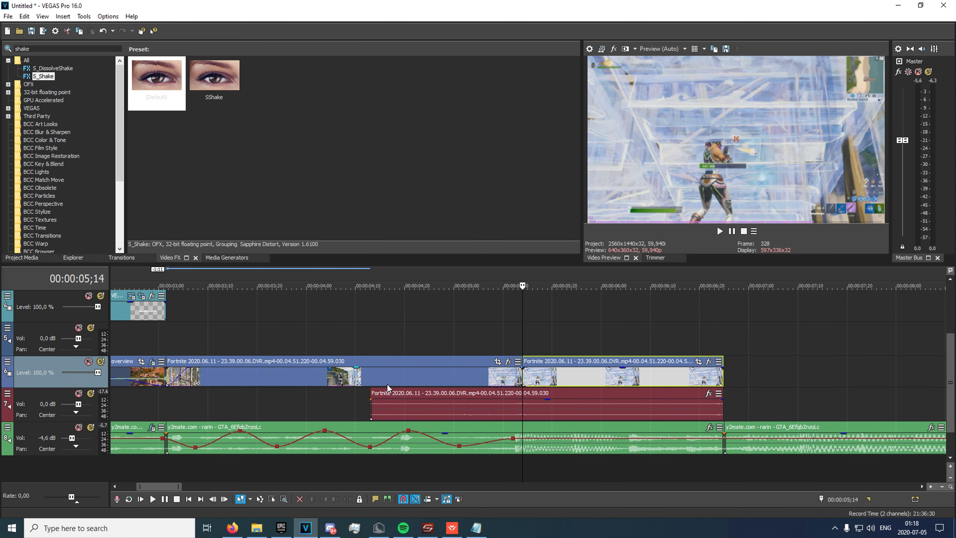
- Split the gameplay video at 00:00:04;13, where its remaining audio begins
{"action": "scroll", "coordinate": [353, 382], "scroll_direction": "down", "scroll_amount": 1}
{"action": "left_click", "coordinate": [330, 380]}
{"action": "left_click", "coordinate": [409, 380]}
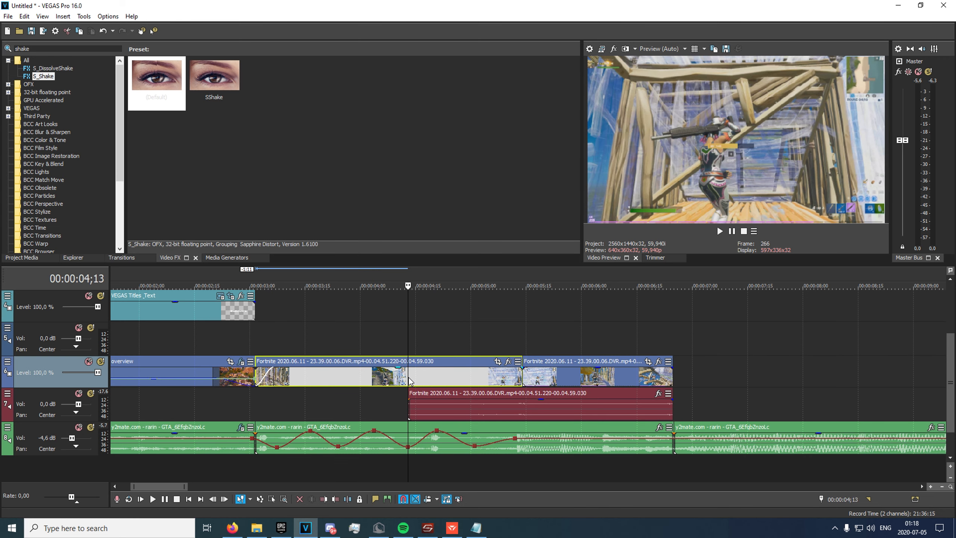
{"action": "key", "text": "s"}
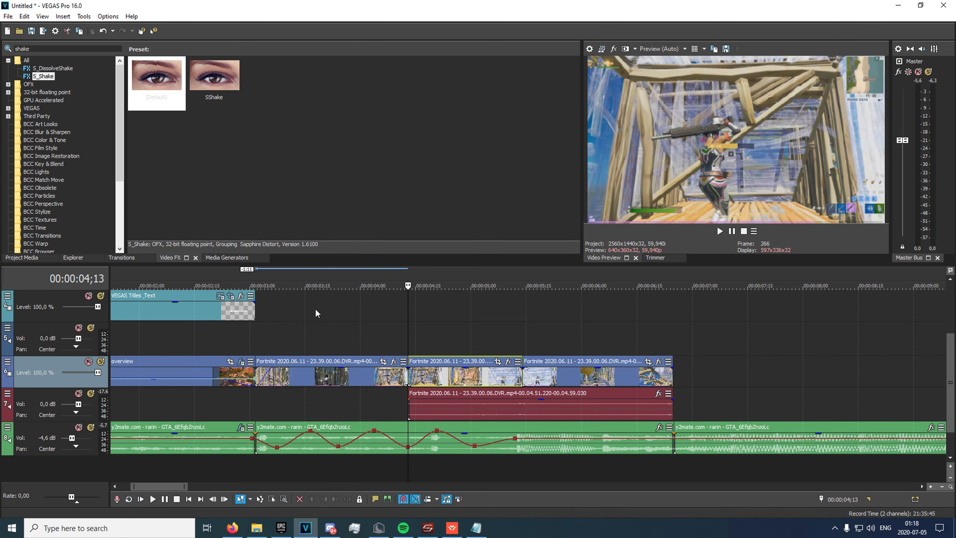
- Search the video effects for "flicker" and apply the default S_Flicker to the short gameplay segment before the shot
{"action": "left_click", "coordinate": [74, 49]}
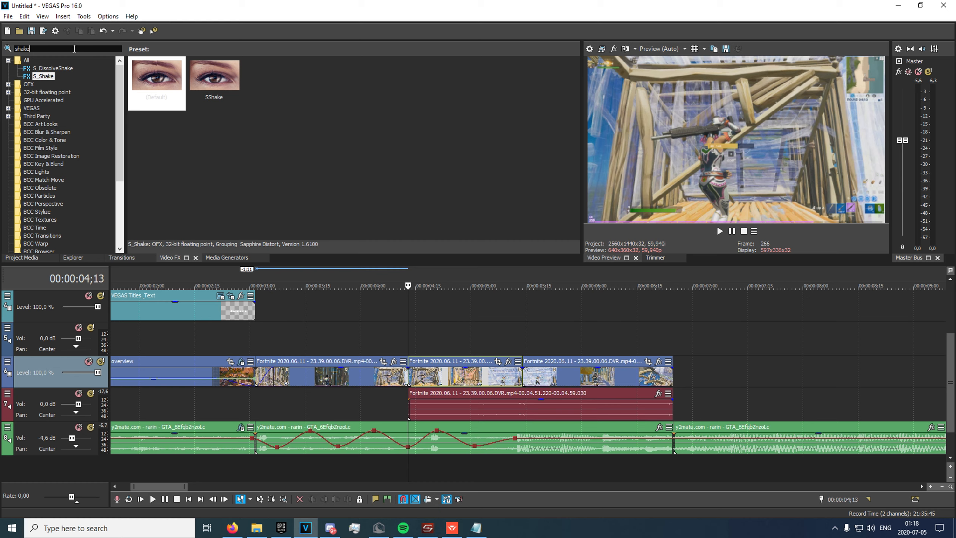
{"action": "type", "text": "flicker"}
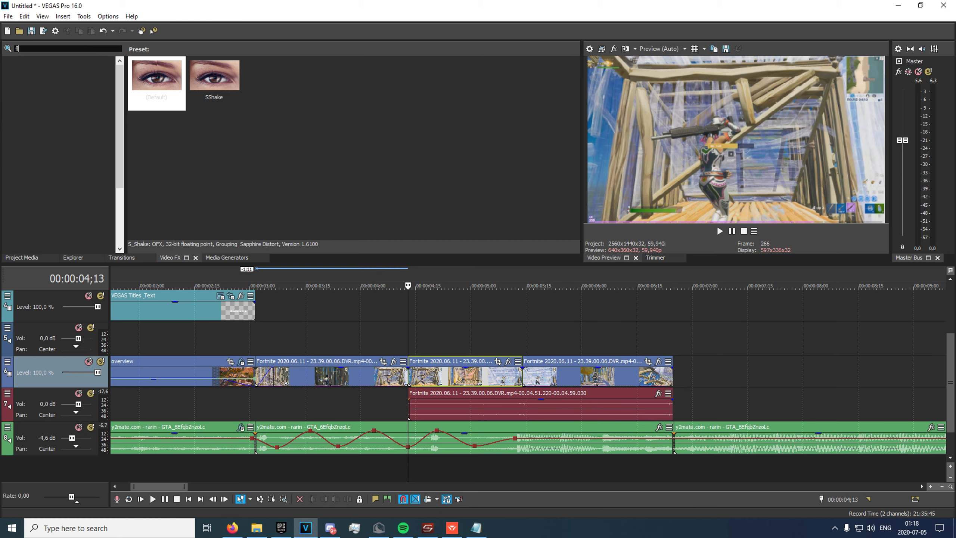
{"action": "left_click", "coordinate": [43, 76]}
{"action": "left_click_drag", "start_coordinate": [157, 76], "coordinate": [447, 359]}
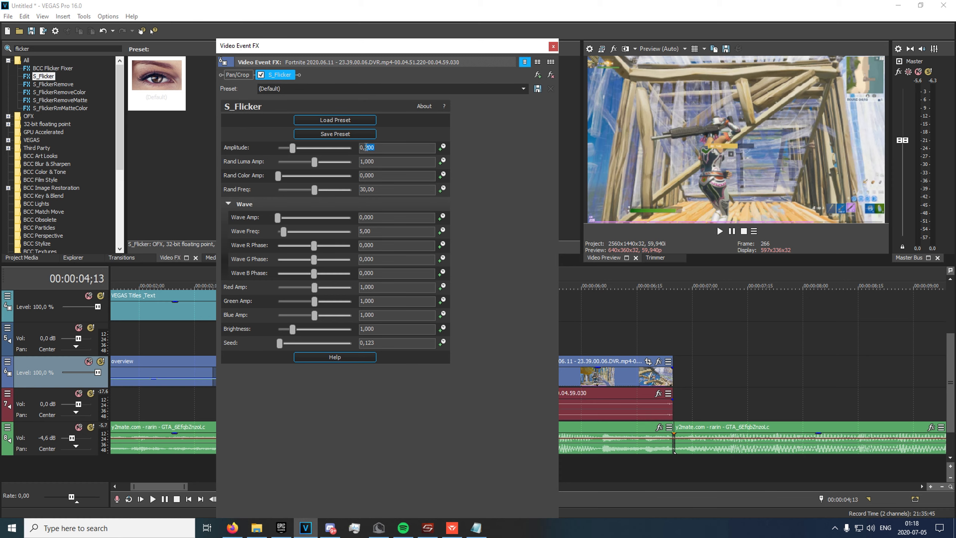
{"action": "left_click", "coordinate": [553, 46]}
- Search the effects for "cart" and add the default BCC Cartoon Look to the same gameplay segment before the shot
{"action": "left_click", "coordinate": [17, 49]}
{"action": "type", "text": "cart"}
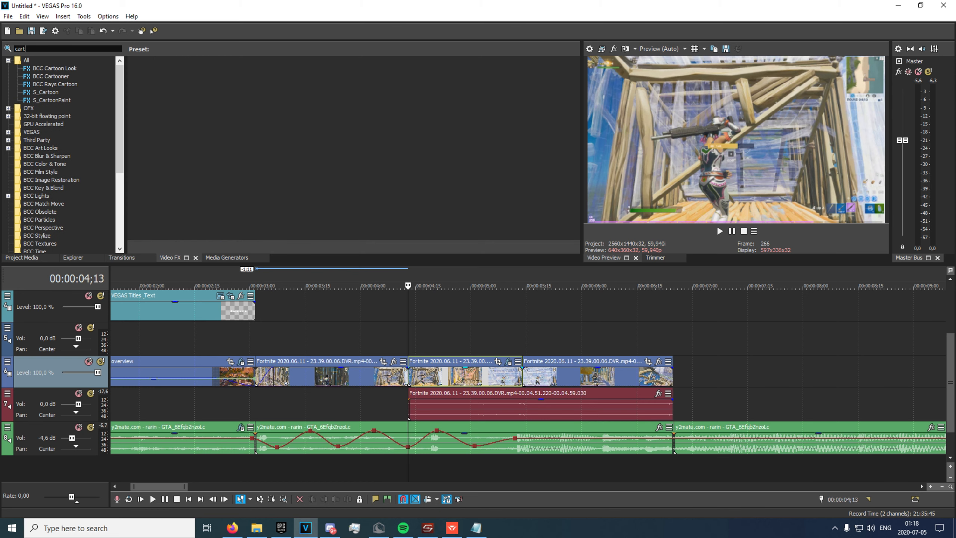
{"action": "left_click", "coordinate": [56, 68]}
{"action": "left_click_drag", "start_coordinate": [157, 77], "coordinate": [198, 101]}
{"action": "left_click_drag", "start_coordinate": [446, 378], "coordinate": [448, 376]}
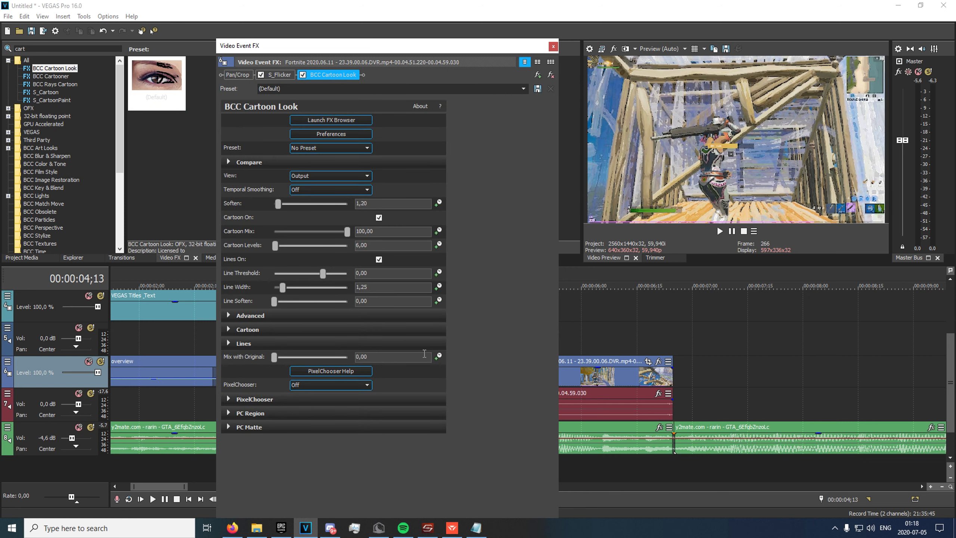
- Animate the Cartoon Look's Mix with Original from 0 at the segment's start to 100 at its end, and close the effect settings
{"action": "left_click", "coordinate": [439, 356]}
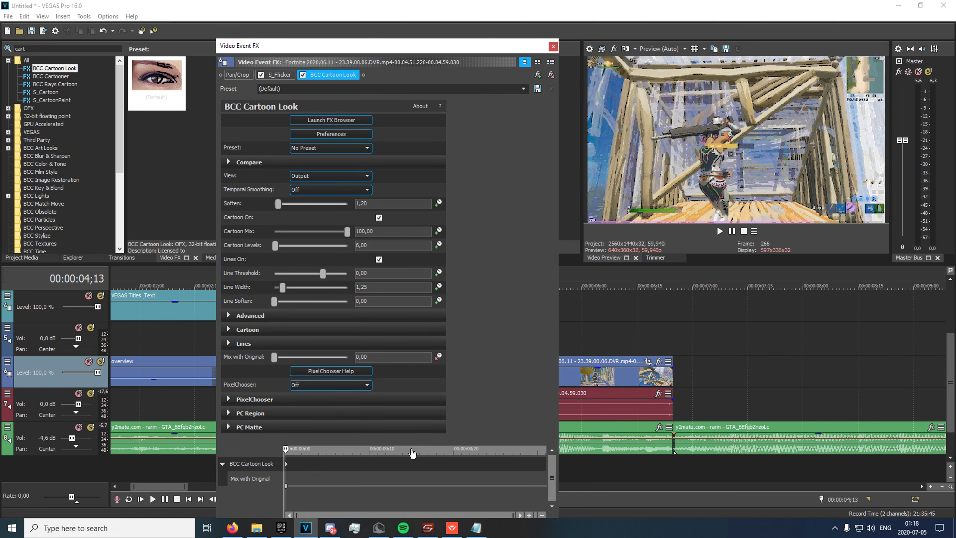
{"action": "left_click_drag", "start_coordinate": [403, 444], "coordinate": [403, 412]}
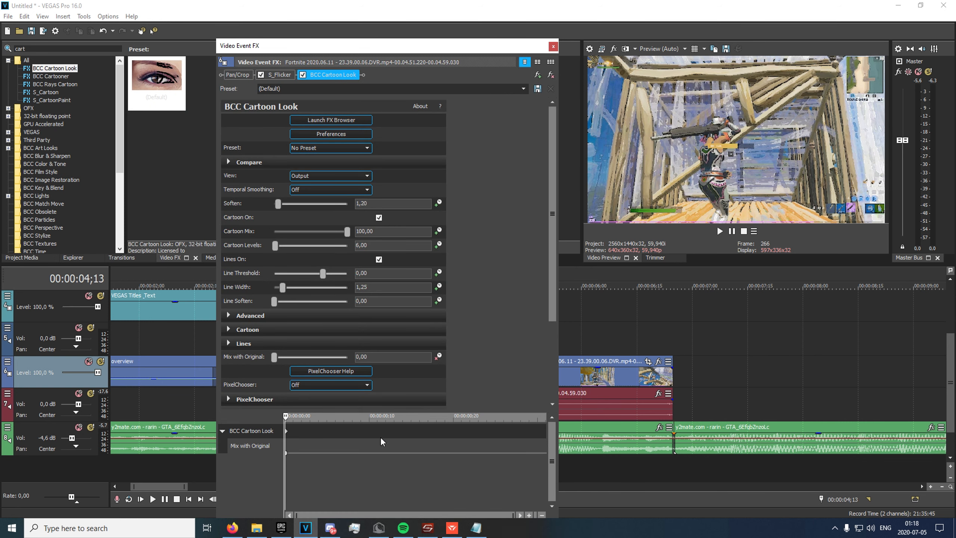
{"action": "left_click", "coordinate": [541, 433]}
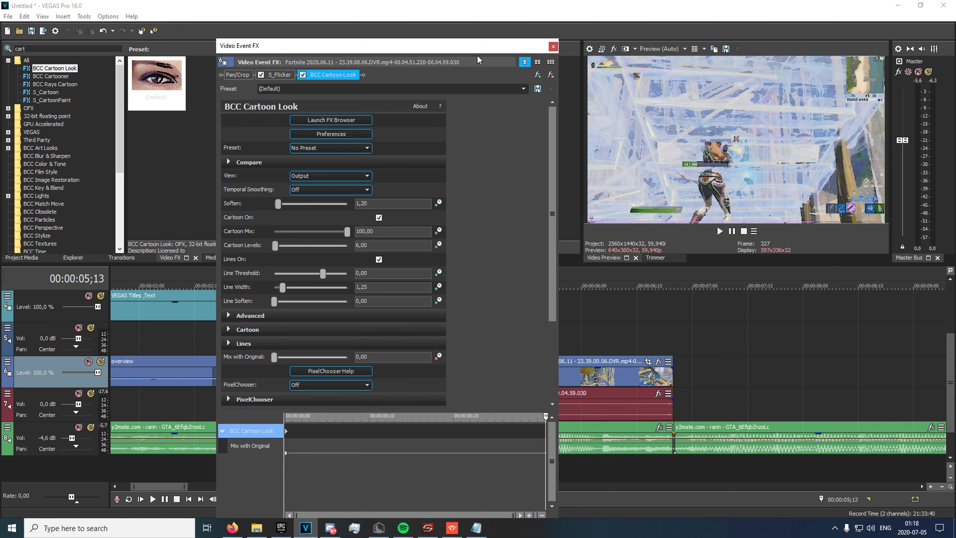
{"action": "left_click_drag", "start_coordinate": [477, 48], "coordinate": [471, 19]}
{"action": "double_click", "coordinate": [539, 423]}
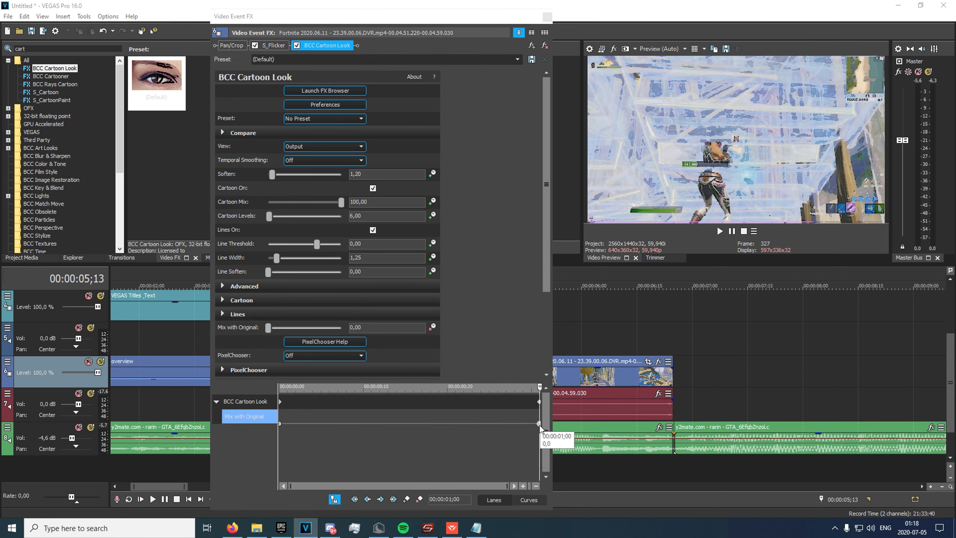
{"action": "left_click_drag", "start_coordinate": [493, 430], "coordinate": [664, 417]}
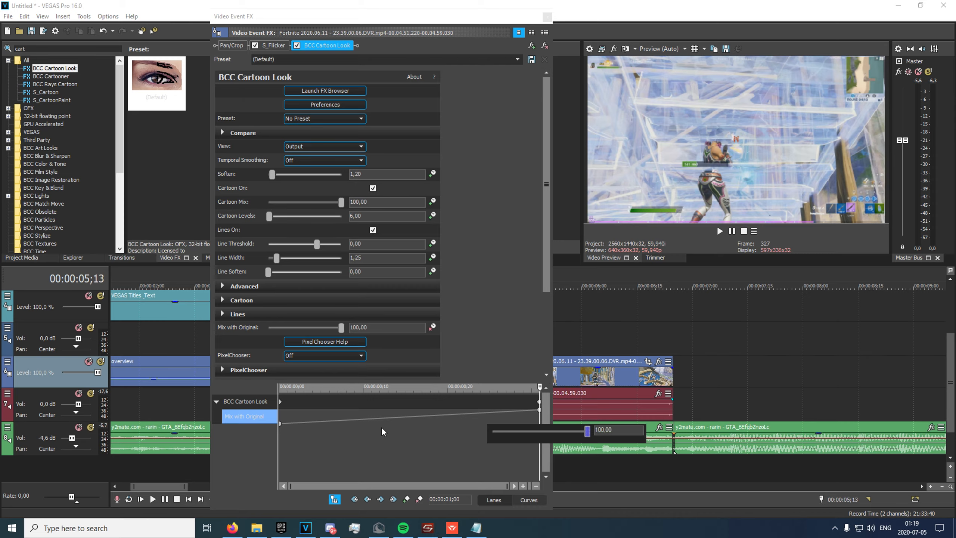
{"action": "left_click", "coordinate": [548, 18]}
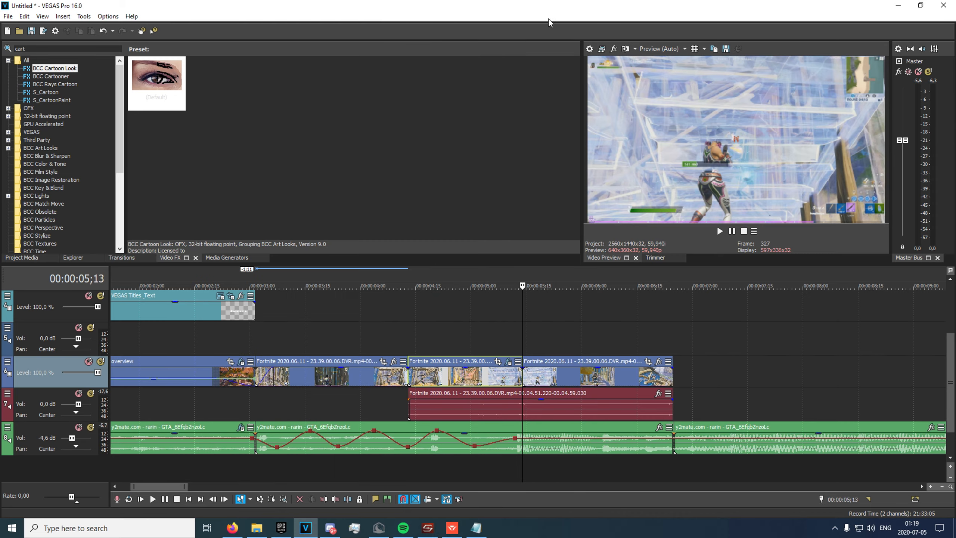
- Play back the gameplay segments leading up to the shot to check the Cartoon Look animation
{"action": "left_click", "coordinate": [403, 318]}
{"action": "key", "text": "space"}
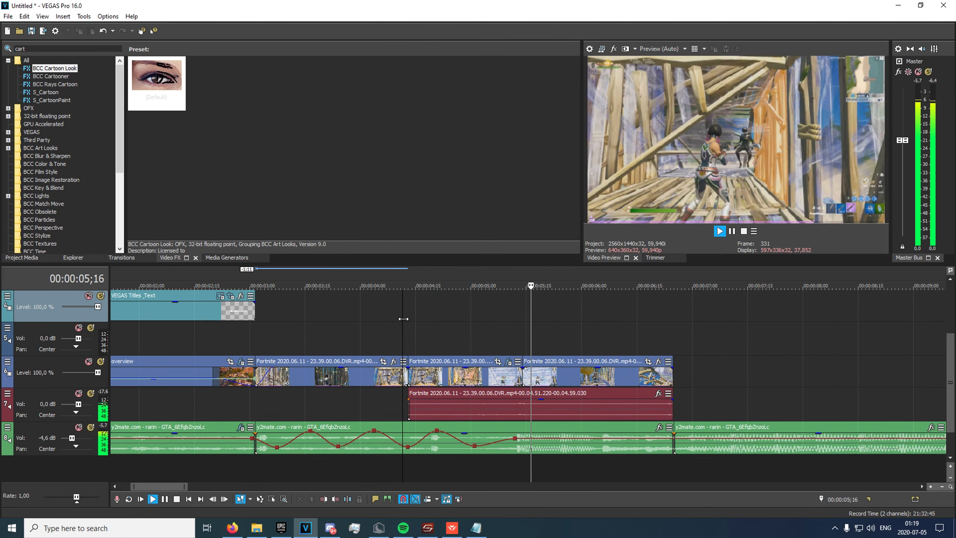
{"action": "left_click", "coordinate": [384, 331]}
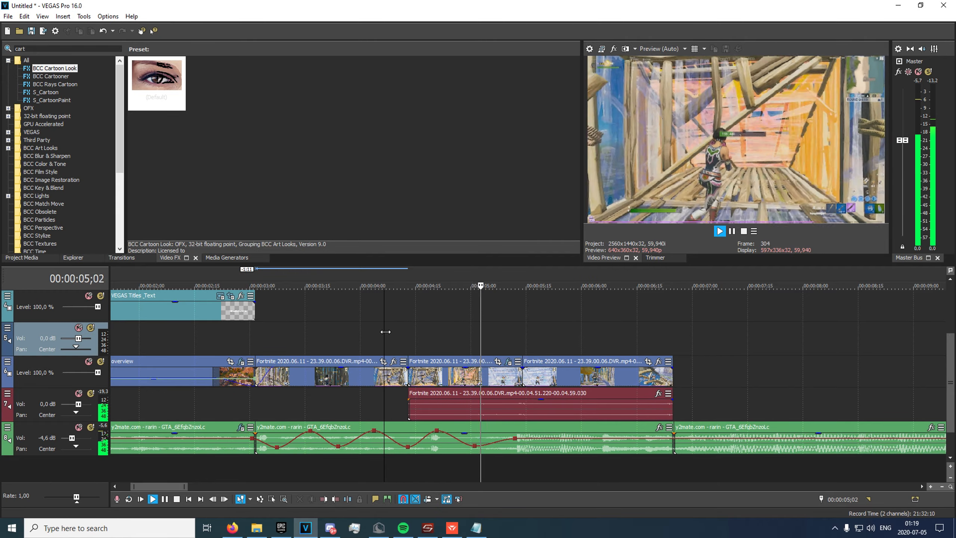
{"action": "left_click", "coordinate": [363, 337]}
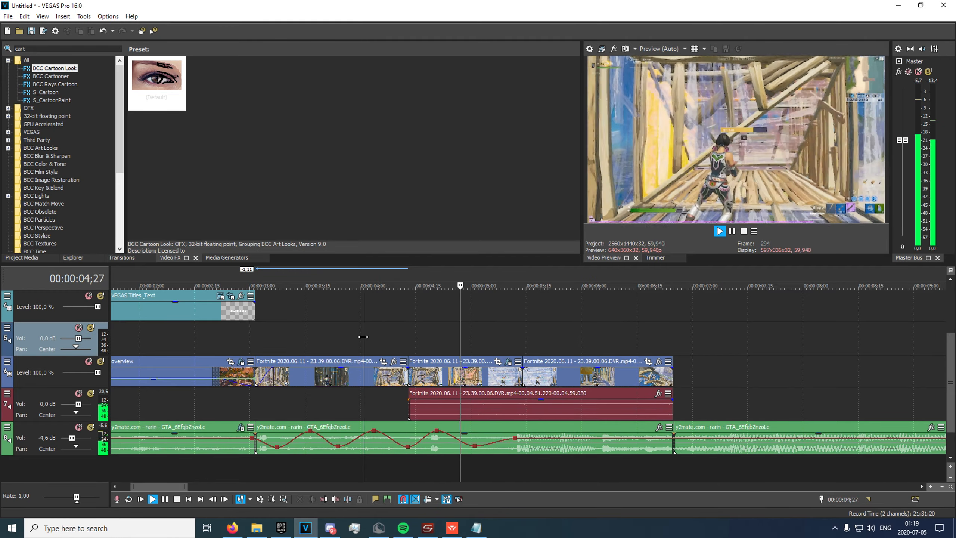
{"action": "key", "text": "space"}
- Search the video effects for "mix" and add the default BCC Mixed Colors to the gameplay segment after the shot
{"action": "double_click", "coordinate": [17, 48]}
{"action": "type", "text": "mix"}
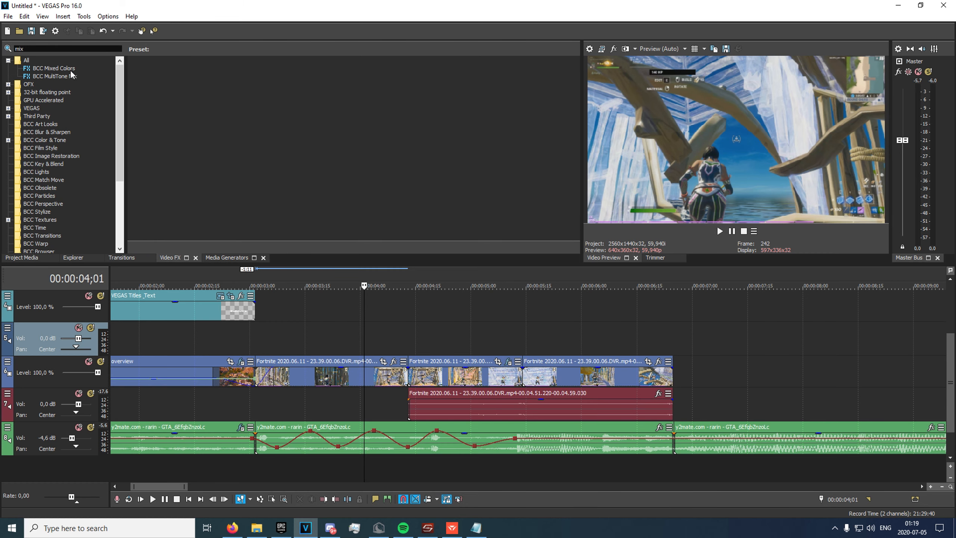
{"action": "left_click_drag", "start_coordinate": [54, 68], "coordinate": [561, 359]}
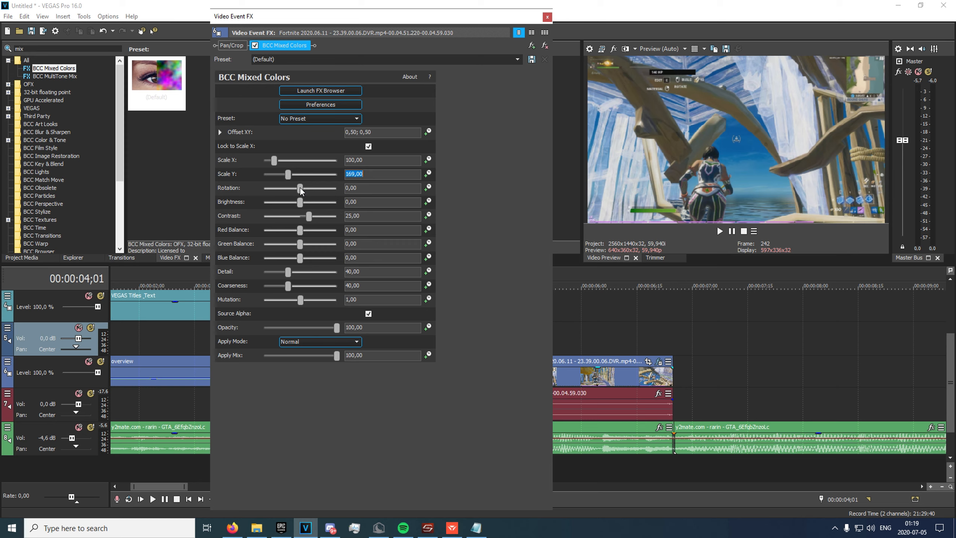
- Set Mixed Colors' Rotation 34,29; Brightness 11,56; Contrast -10,20; Red Balance 43,37; Green Balance -36,43; Blue Balance 36,43; Detail 30,20; Coarseness 56,53
{"action": "left_click", "coordinate": [563, 332]}
{"action": "left_click_drag", "start_coordinate": [300, 188], "coordinate": [301, 188]}
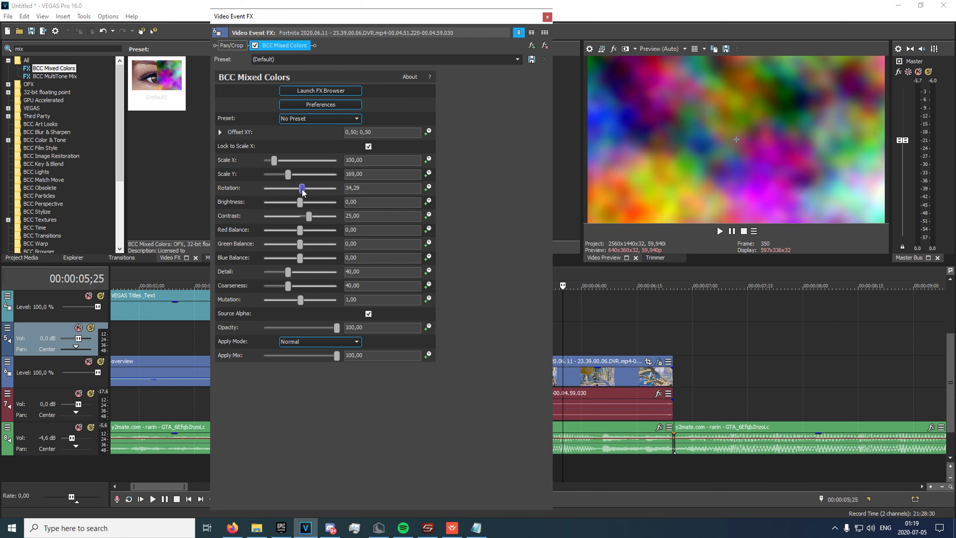
{"action": "left_click_drag", "start_coordinate": [300, 203], "coordinate": [278, 270]}
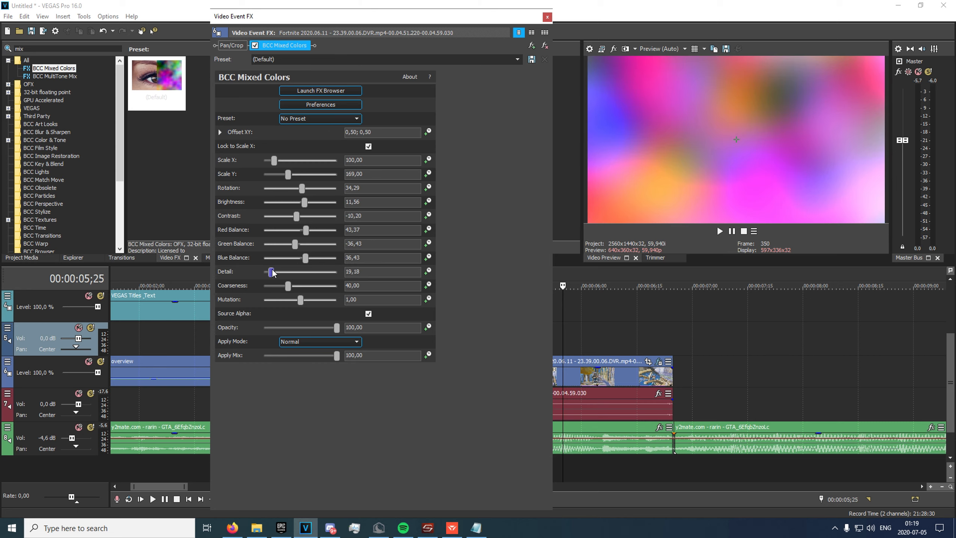
{"action": "left_click_drag", "start_coordinate": [288, 285], "coordinate": [303, 286]}
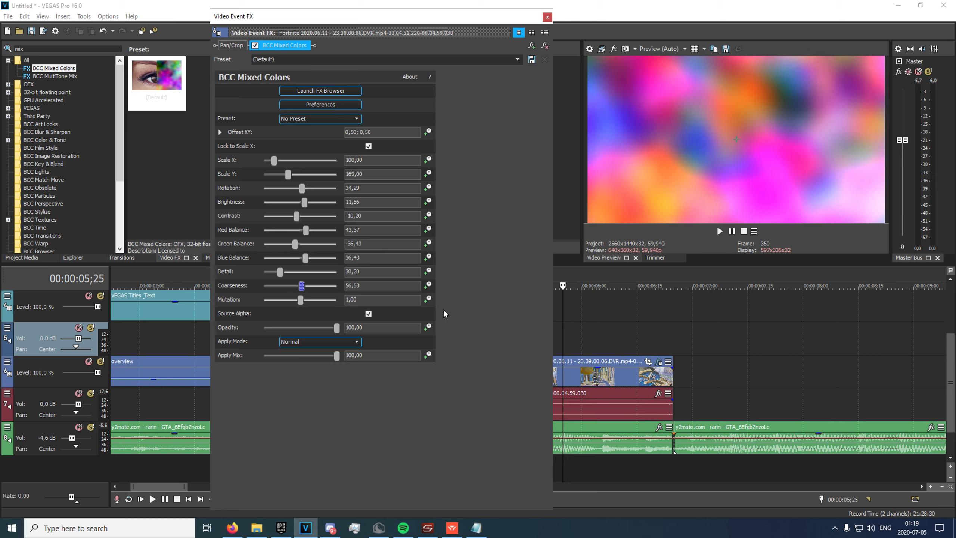
- Enable animation for Mixed Colors' Mutation and Opacity, and set Opacity to 46 at both 00:00:00;11 and the segment's start
{"action": "left_click", "coordinate": [427, 299]}
{"action": "left_click", "coordinate": [428, 327]}
{"action": "left_click", "coordinate": [364, 327]}
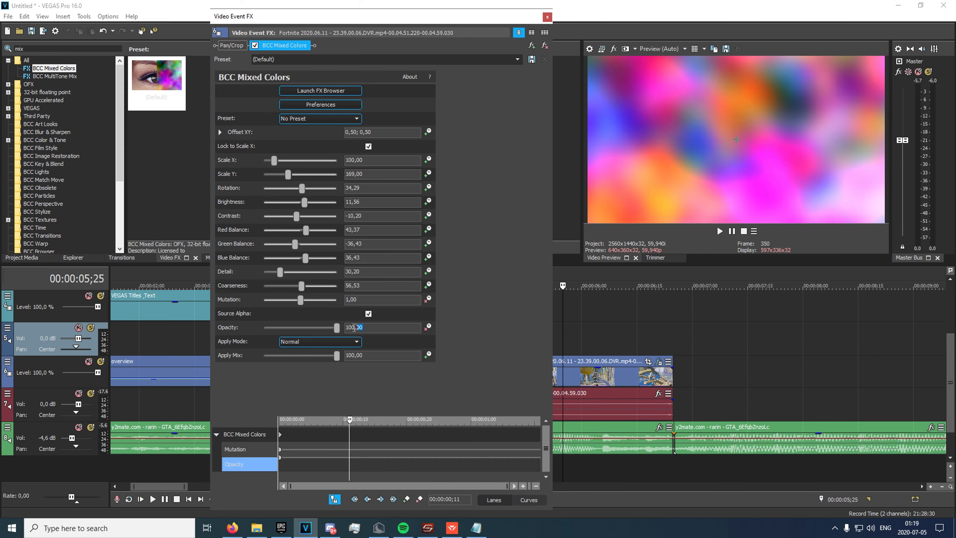
{"action": "type", "text": "46"}
{"action": "key", "text": "Return"}
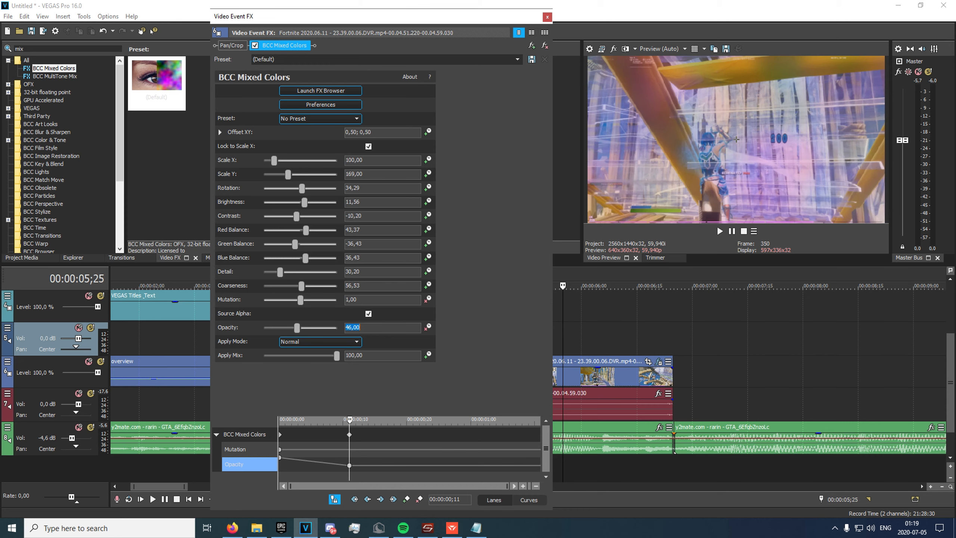
{"action": "double_click", "coordinate": [280, 457]}
{"action": "type", "text": "46"}
{"action": "key", "text": "Return"}
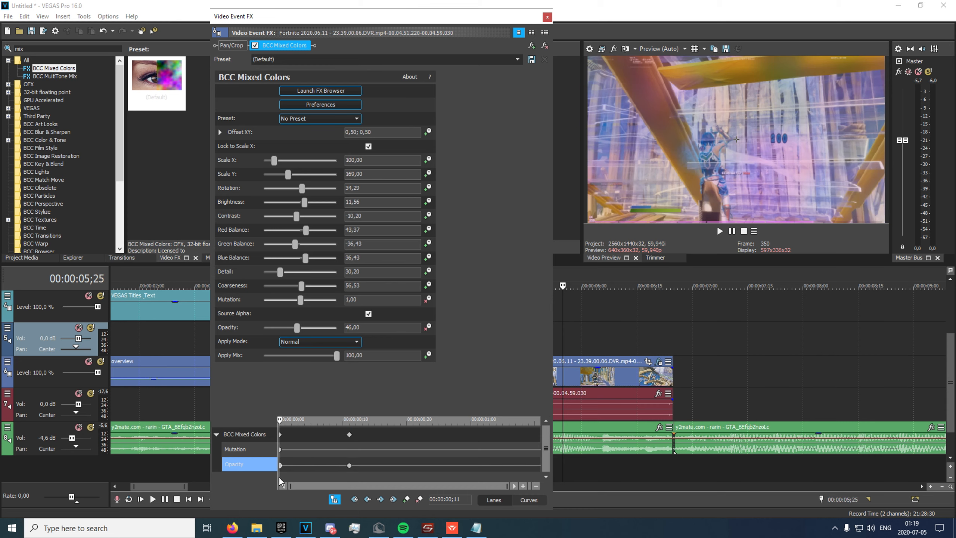
- Hold Mixed Colors' Opacity at 46 until shortly before the segment's end, and fade it to 0 at the end
{"action": "key", "text": "space"}
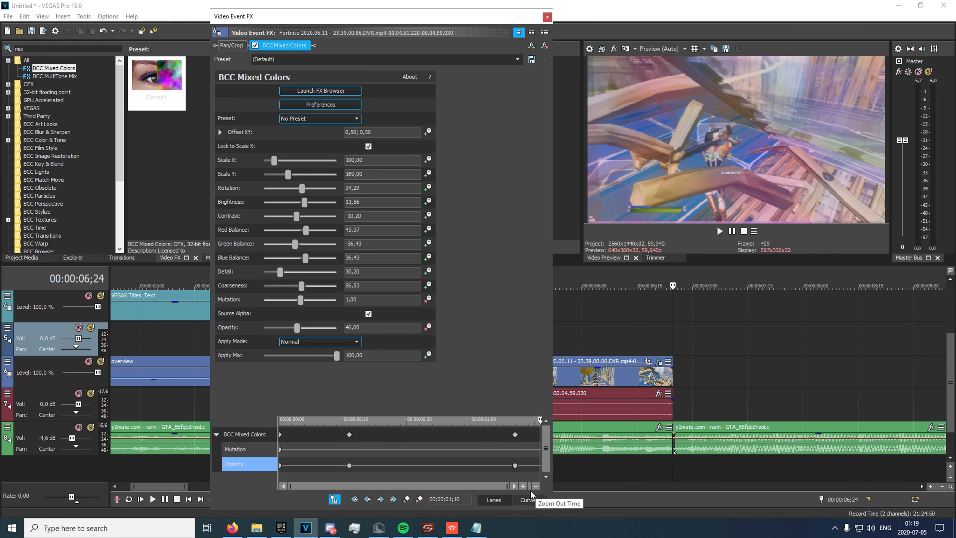
{"action": "left_click", "coordinate": [406, 499]}
{"action": "left_click_drag", "start_coordinate": [536, 465], "coordinate": [537, 476]}
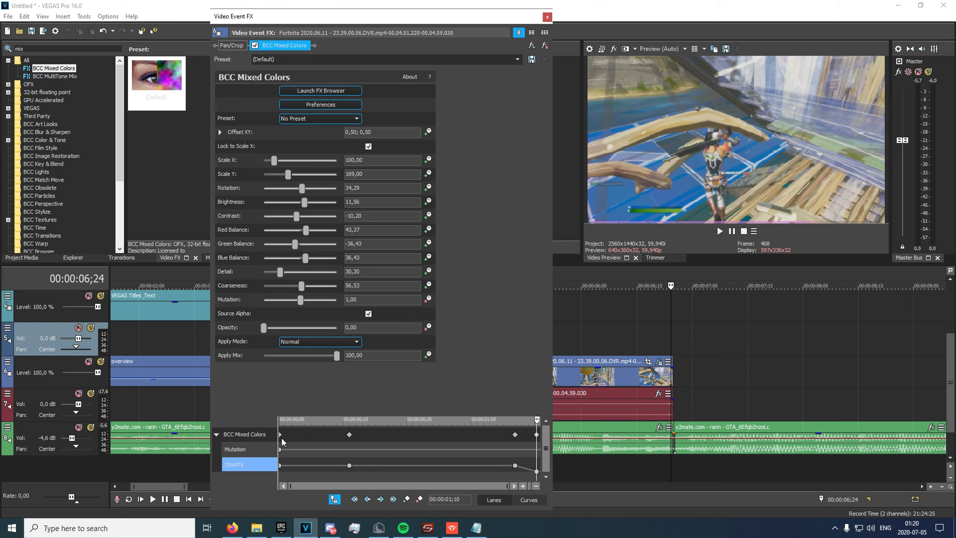
- Add a Mutation keyframe with the value 3 at the segment's end and close the Mixed Colors settings
{"action": "left_click", "coordinate": [280, 450]}
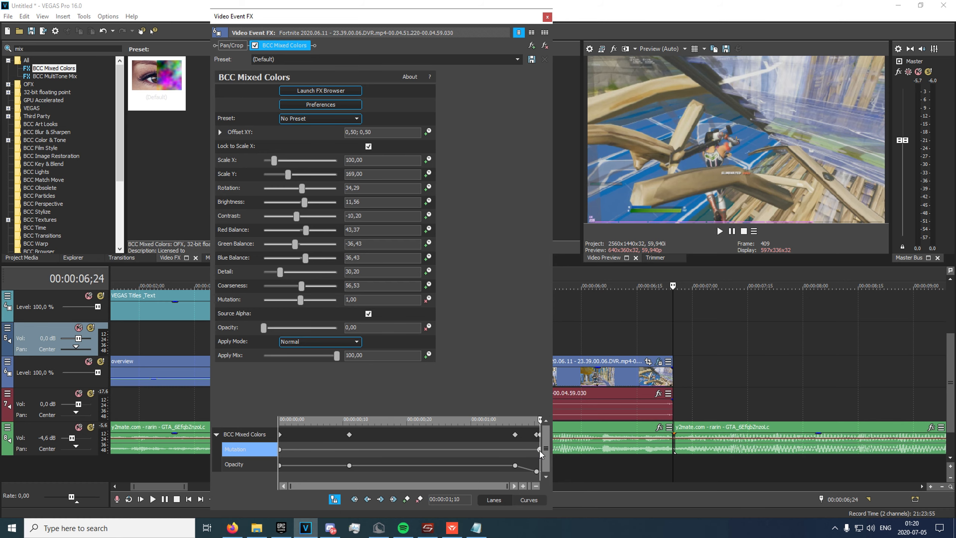
{"action": "double_click", "coordinate": [540, 450]}
{"action": "type", "text": "3"}
{"action": "key", "text": "Return"}
{"action": "left_click", "coordinate": [546, 17]}
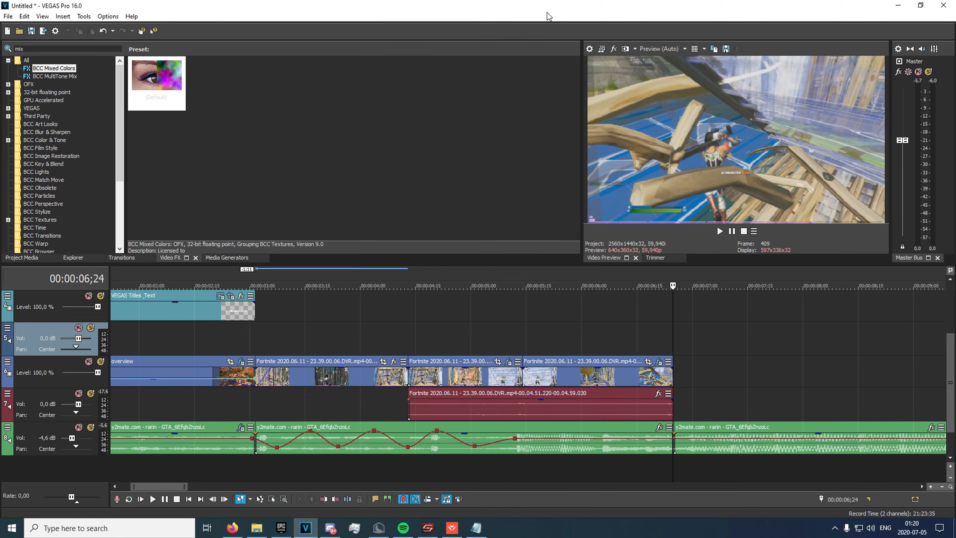
- Play back the transition into the shot several times to check the Mixed Colors effect
{"action": "left_click", "coordinate": [521, 325]}
{"action": "key", "text": "space"}
{"action": "key", "text": "space"}
{"action": "left_click", "coordinate": [495, 330]}
{"action": "key", "text": "space"}
{"action": "left_click", "coordinate": [459, 337]}
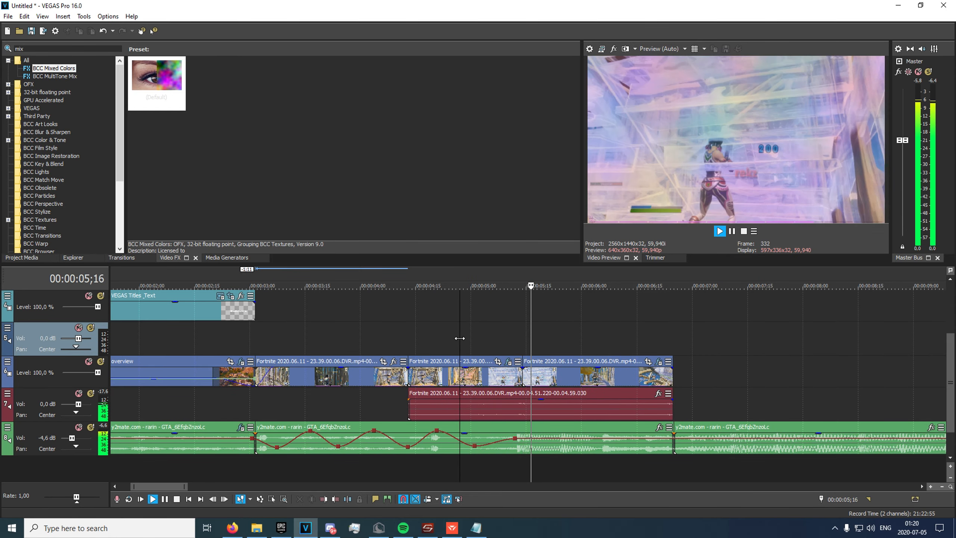
{"action": "key", "text": "space"}
- Raise Mixed Colors' Opacity to 56,46 at 00:00:05;19 on the segment after the shot, and replay the shot
{"action": "left_click", "coordinate": [543, 344]}
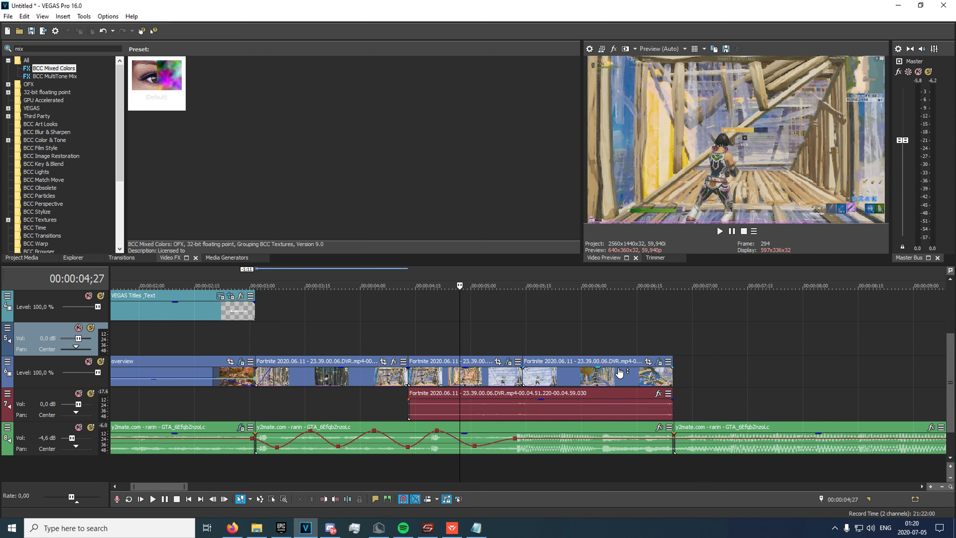
{"action": "left_click", "coordinate": [658, 362]}
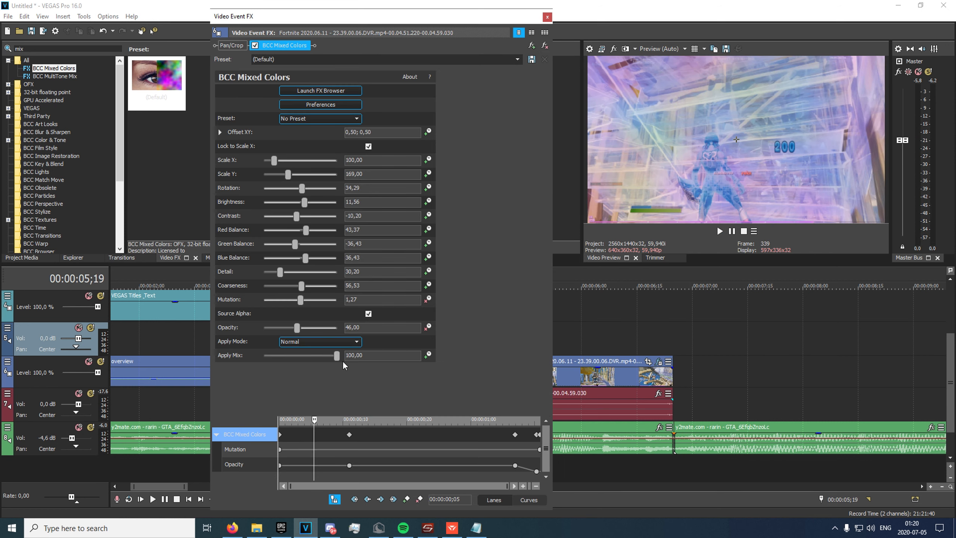
{"action": "left_click", "coordinate": [298, 327]}
{"action": "left_click_drag", "start_coordinate": [306, 327], "coordinate": [308, 329]}
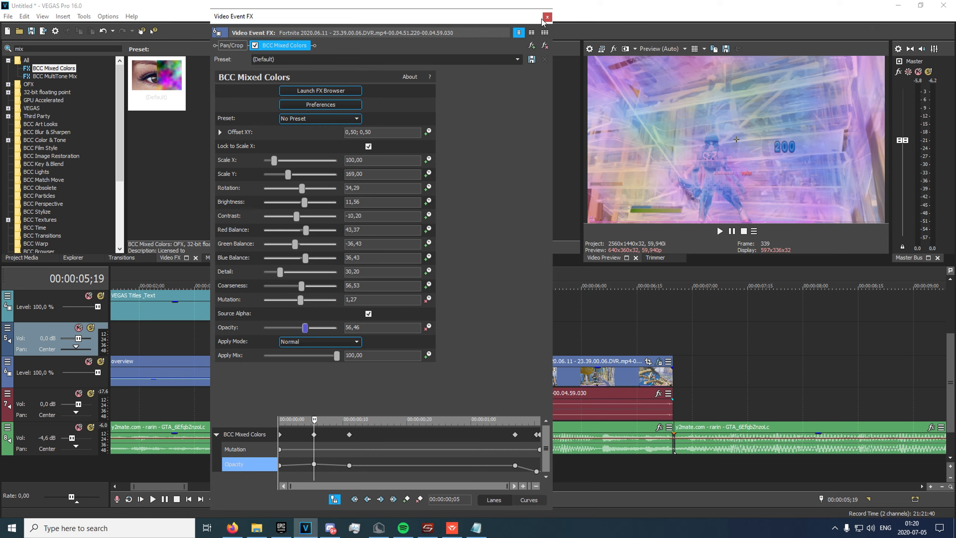
{"action": "left_click", "coordinate": [546, 17]}
{"action": "left_click", "coordinate": [497, 338]}
{"action": "key", "text": "space"}
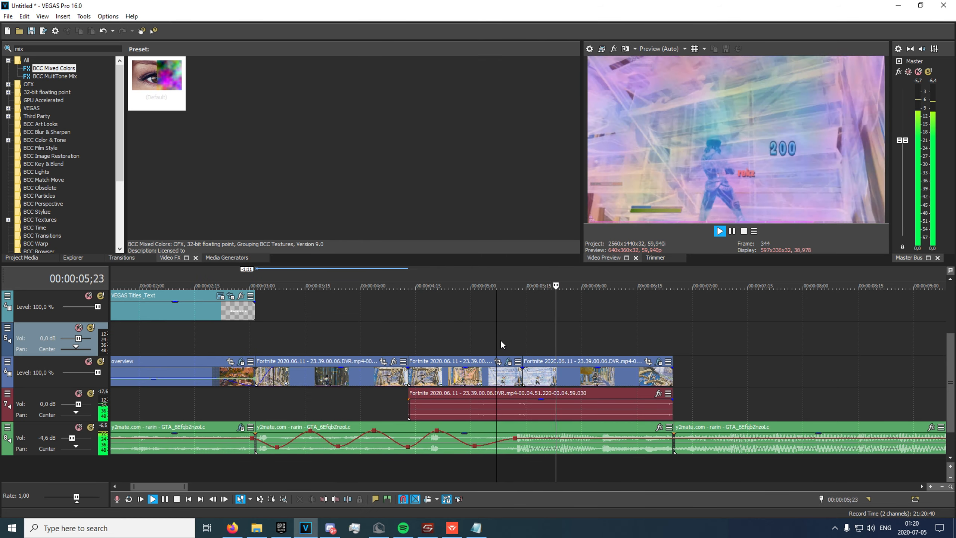
{"action": "key", "text": "space"}
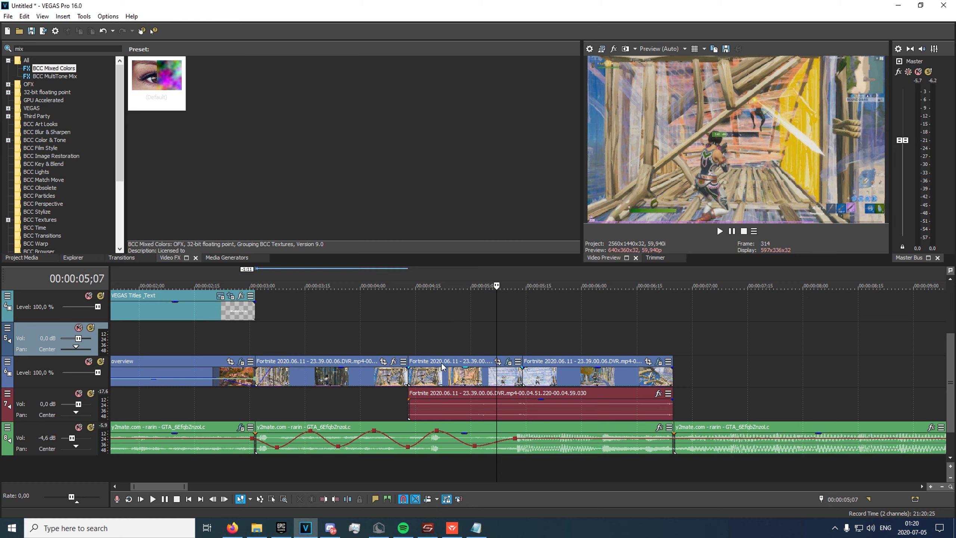
- Place the Fortnite 2020.06.12 gameplay clip with its audio on the gameplay tracks, leaving a gap after the first clip
{"action": "scroll", "coordinate": [462, 367], "scroll_direction": "down", "scroll_amount": 3}
{"action": "left_click", "coordinate": [516, 406]}
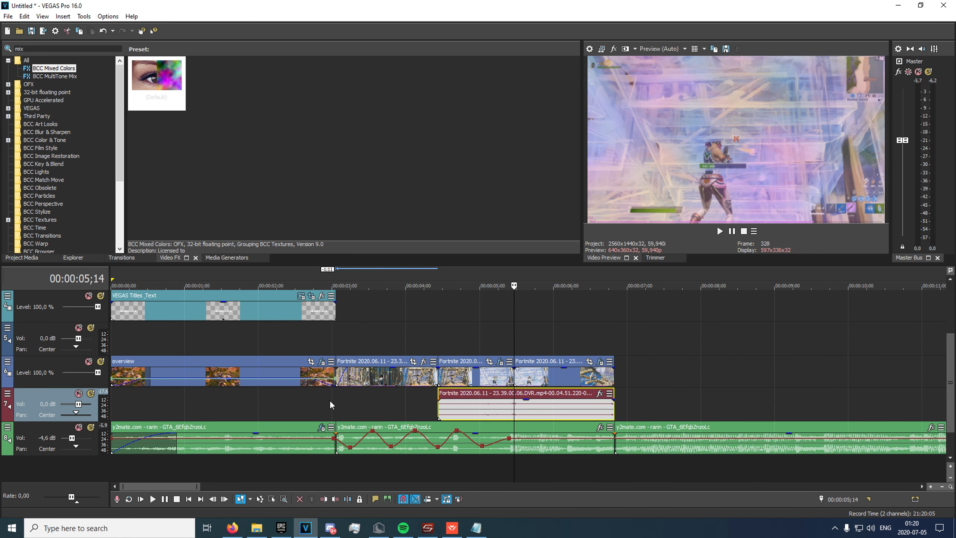
{"action": "scroll", "coordinate": [332, 399], "scroll_direction": "down", "scroll_amount": 2}
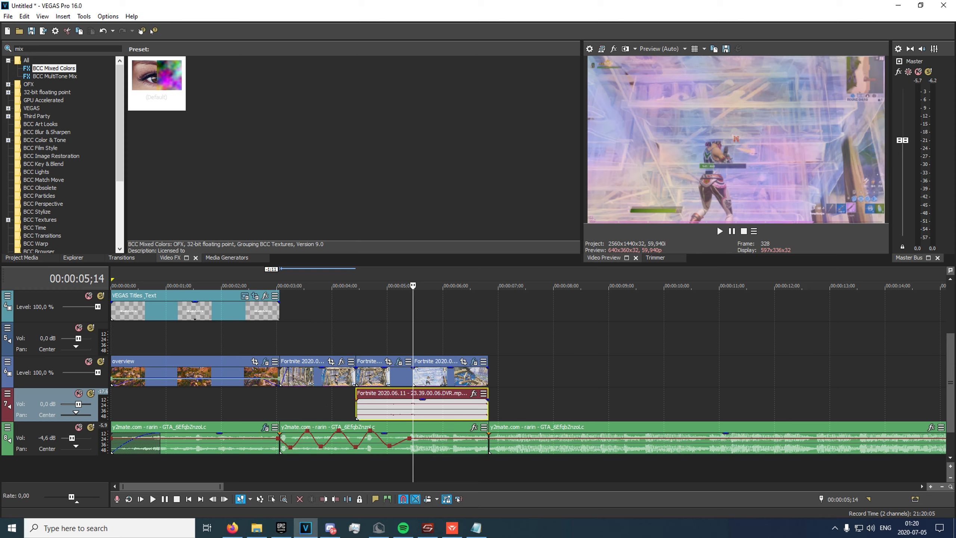
{"action": "left_click_drag", "start_coordinate": [458, 428], "coordinate": [654, 372]}
{"action": "scroll", "coordinate": [455, 438], "scroll_direction": "down", "scroll_amount": 2}
- Listen to the music in the gap between the two gameplay clips to judge the timing
{"action": "left_click", "coordinate": [375, 404]}
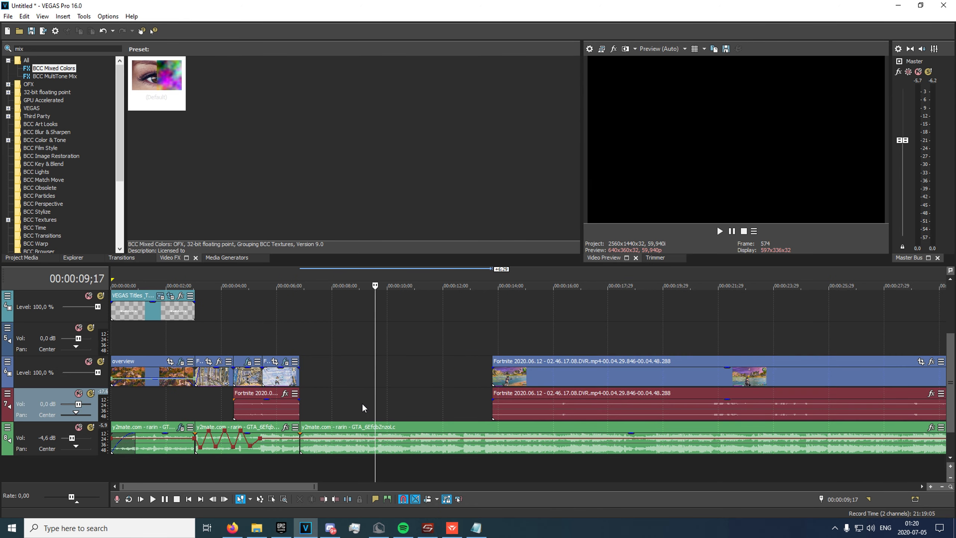
{"action": "left_click", "coordinate": [362, 402]}
{"action": "key", "text": "space"}
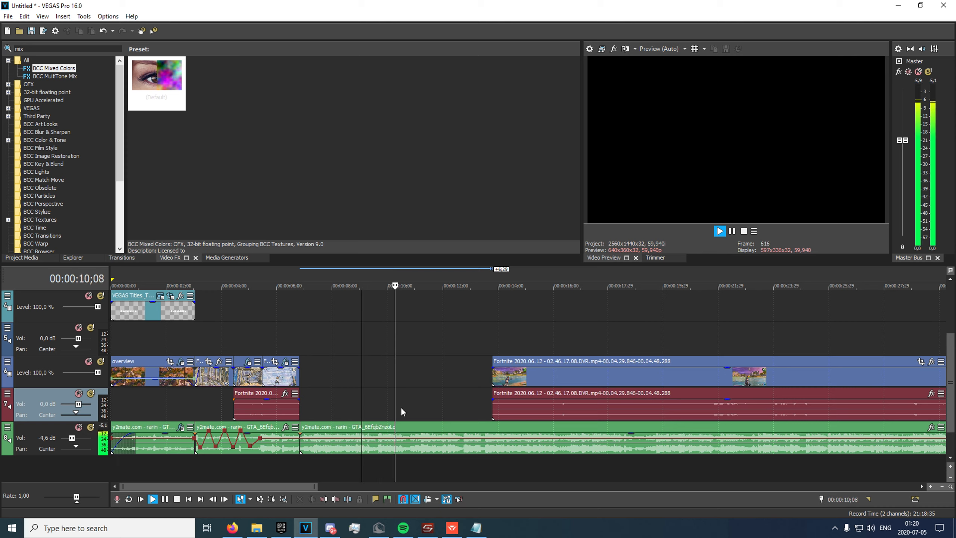
{"action": "key", "text": "space"}
{"action": "left_click", "coordinate": [427, 402]}
{"action": "key", "text": "space"}
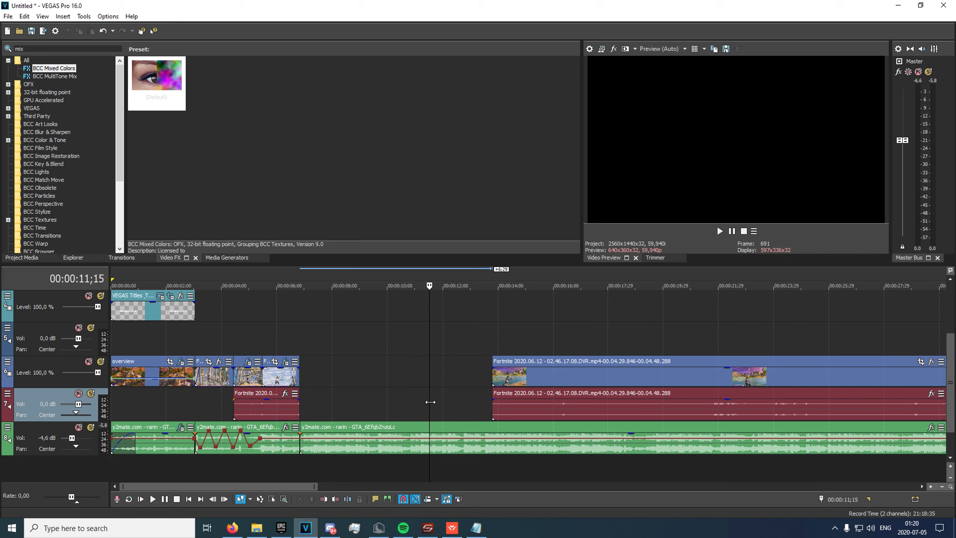
{"action": "key", "text": "space"}
- Trim the start of the second gameplay clip to shorten it to about 7 seconds, placing it directly after the first
{"action": "left_click_drag", "start_coordinate": [570, 376], "coordinate": [409, 380]}
{"action": "left_click_drag", "start_coordinate": [472, 383], "coordinate": [326, 384]}
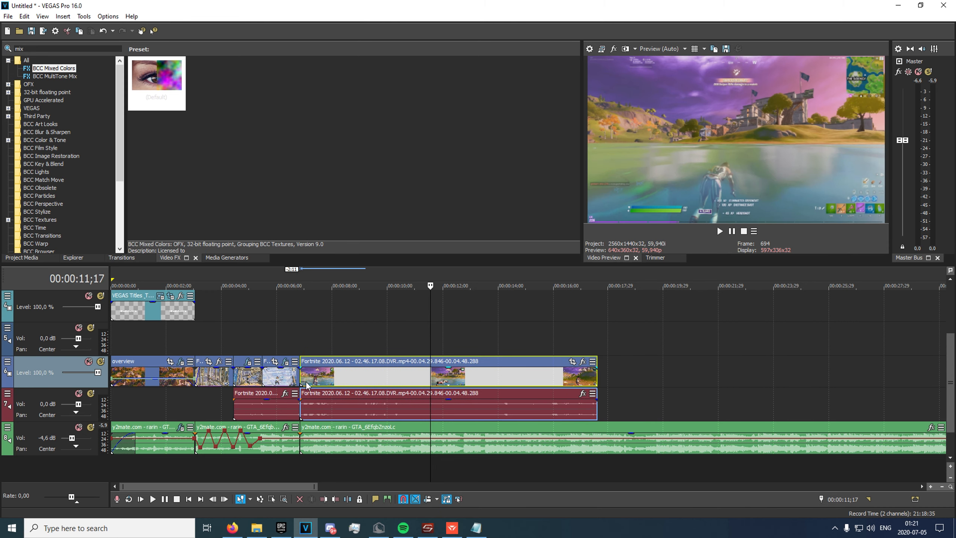
{"action": "mouse_move", "coordinate": [301, 376]}
{"action": "left_mouse_down"}
{"action": "mouse_move", "coordinate": [348, 376]}
{"action": "mouse_move", "coordinate": [307, 388]}
{"action": "mouse_move", "coordinate": [298, 377]}
{"action": "mouse_move", "coordinate": [332, 377]}
{"action": "mouse_move", "coordinate": [278, 377]}
{"action": "mouse_move", "coordinate": [300, 376]}
{"action": "left_mouse_up"}
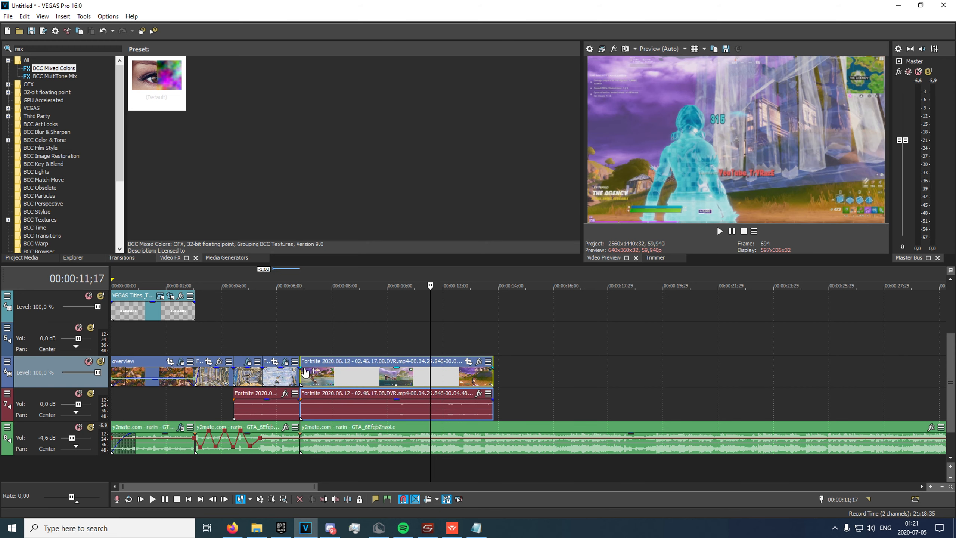
- Add the default BCC Damaged TV Dissolve transition to the start of the second gameplay clip and close its settings
{"action": "left_click", "coordinate": [301, 346]}
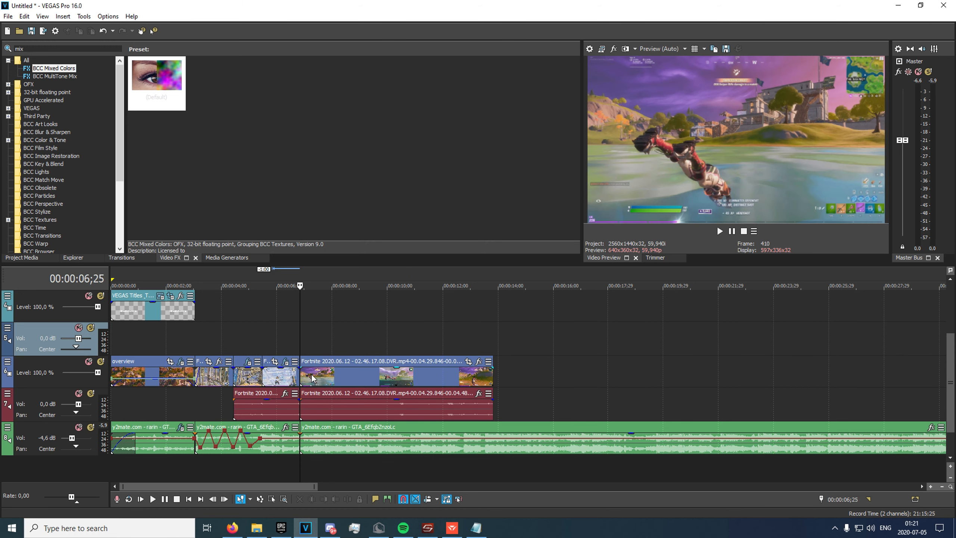
{"action": "scroll", "coordinate": [314, 378], "scroll_direction": "up", "scroll_amount": 3}
{"action": "left_click", "coordinate": [145, 257]}
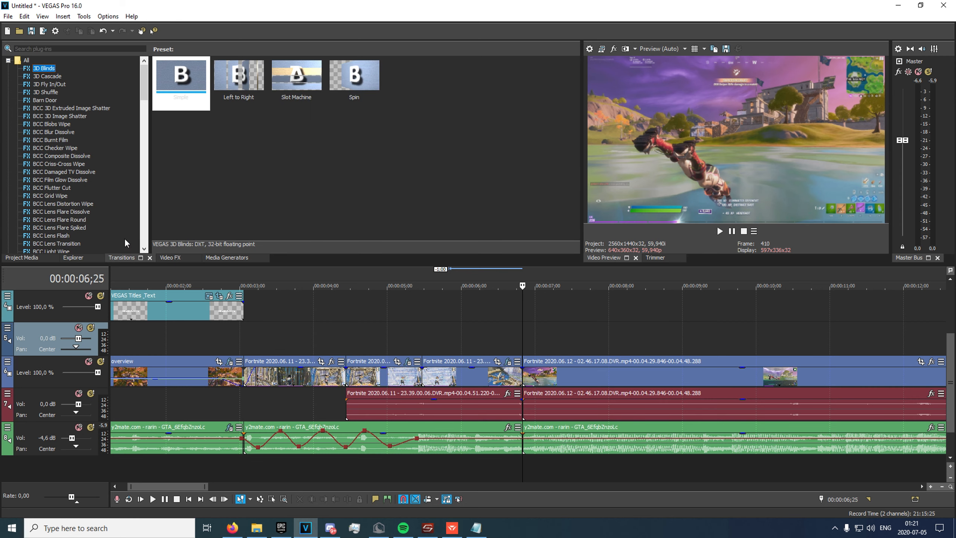
{"action": "left_click", "coordinate": [66, 172]}
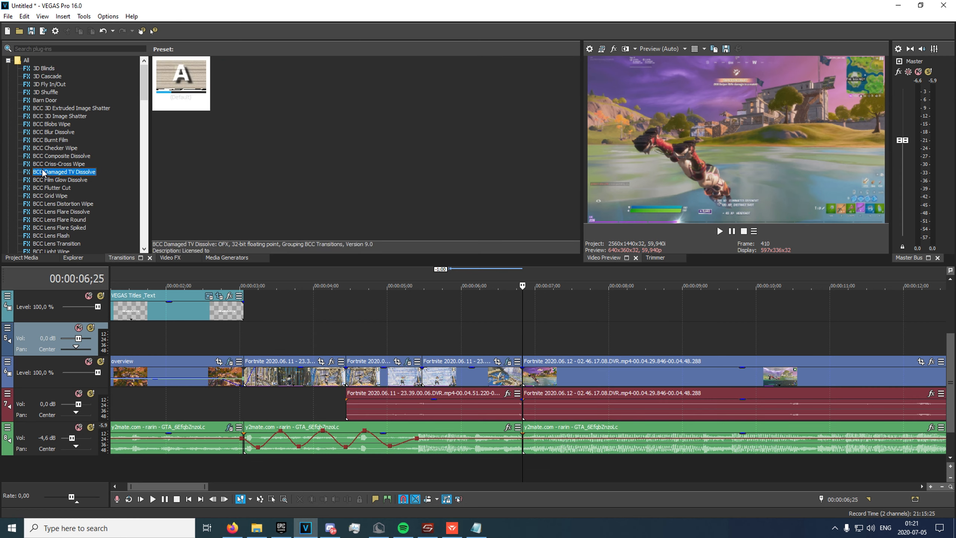
{"action": "left_click_drag", "start_coordinate": [193, 85], "coordinate": [523, 379]}
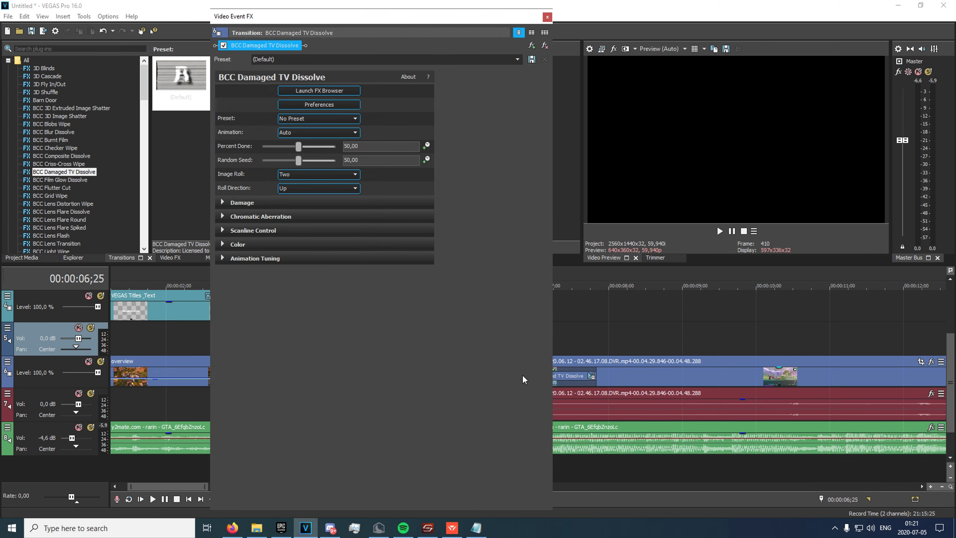
{"action": "left_click", "coordinate": [547, 17]}
- Preview the cut, and extend the first gameplay clip's end by 0:22 over the second clip for the Damaged TV Dissolve
{"action": "left_click", "coordinate": [518, 333]}
{"action": "key", "text": "space"}
{"action": "key", "text": "space"}
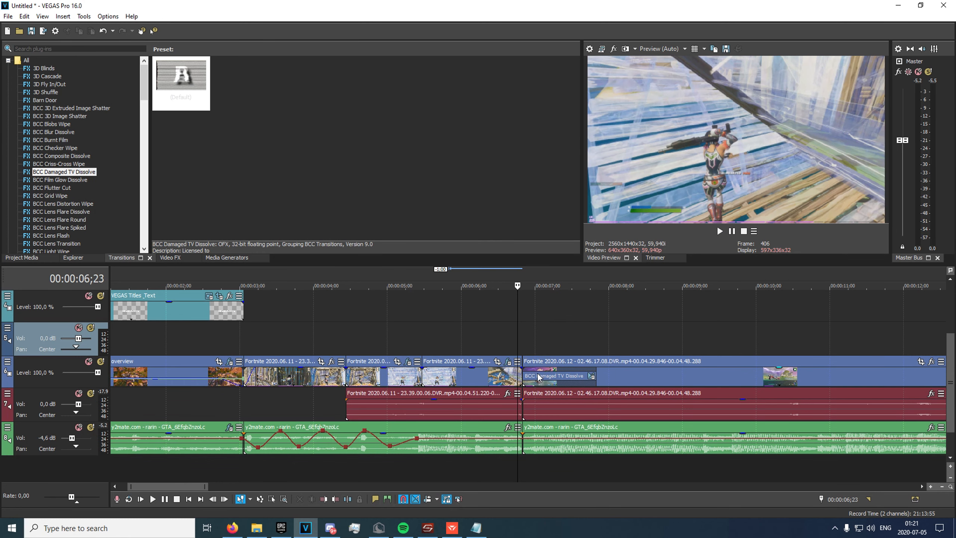
{"action": "left_click", "coordinate": [539, 378]}
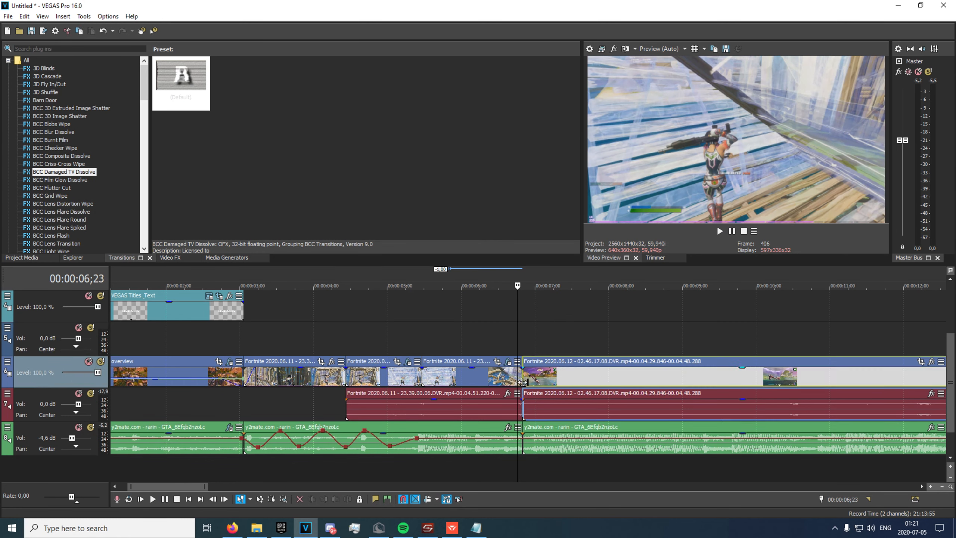
{"action": "left_click_drag", "start_coordinate": [519, 381], "coordinate": [575, 383]}
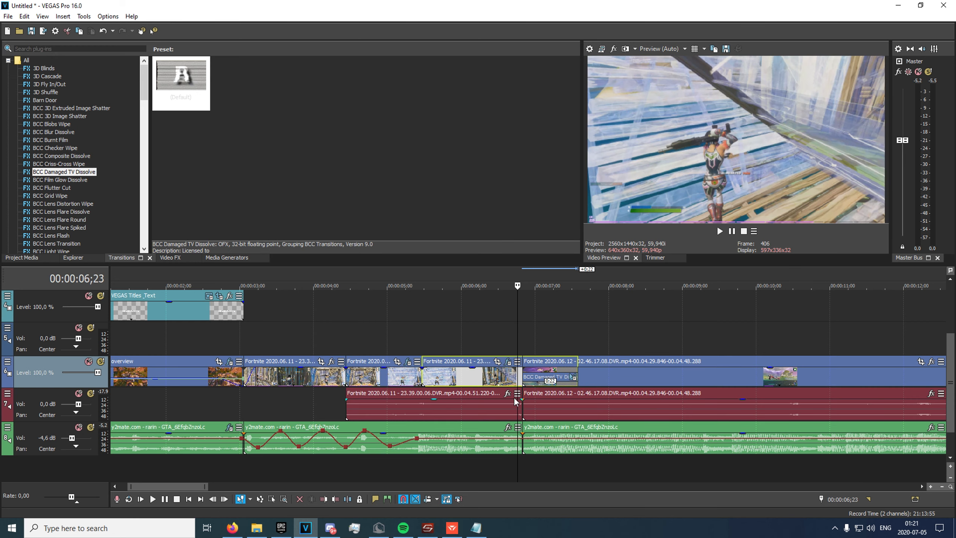
- Preview the Damaged TV Dissolve and trim the first gameplay clip's end to shorten the overlap to 0:17
{"action": "left_click", "coordinate": [513, 325]}
{"action": "key", "text": "space"}
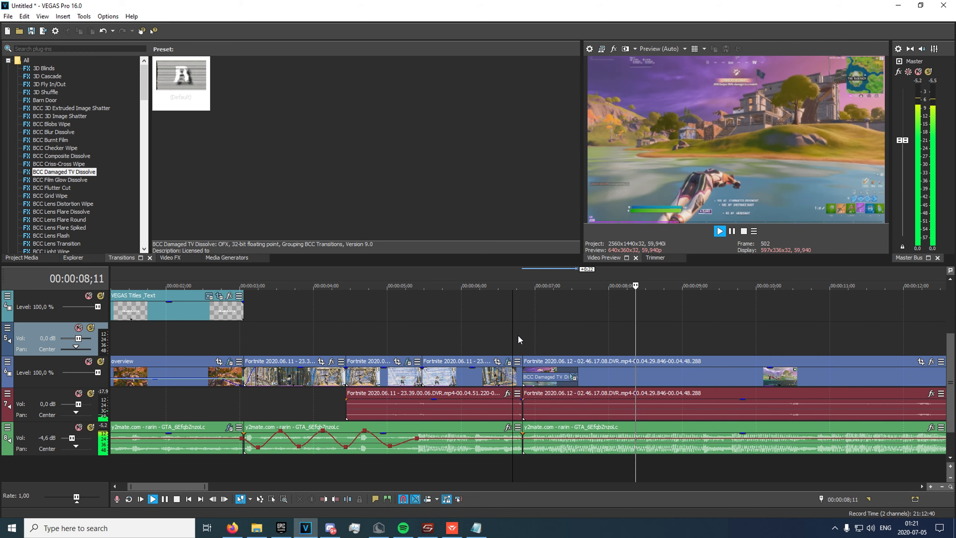
{"action": "key", "text": "space"}
{"action": "left_click", "coordinate": [522, 336]}
{"action": "left_click_drag", "start_coordinate": [577, 380], "coordinate": [565, 378]}
{"action": "key", "text": "space"}
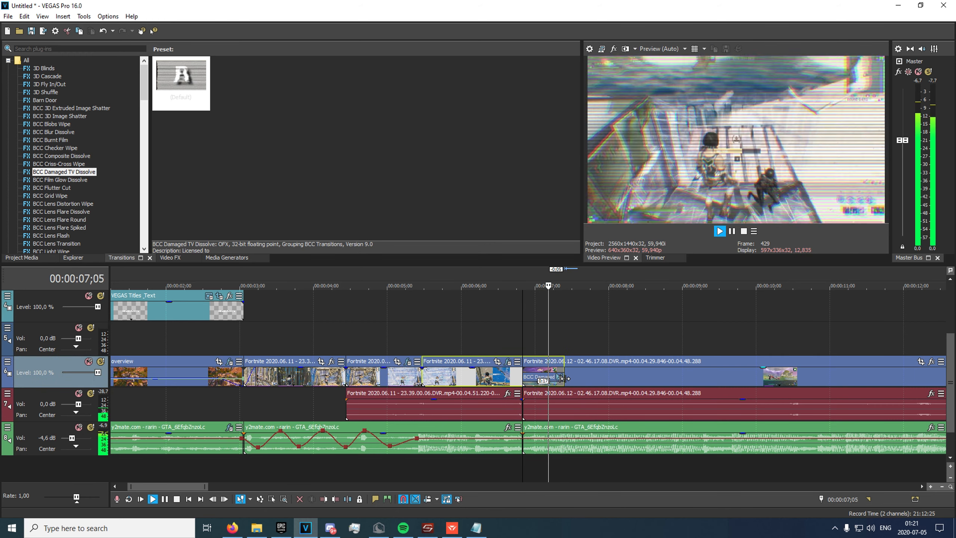
{"action": "key", "text": "space"}
- Replay the dissolve and bring the second gameplay clip's start earlier, leaving an overlap of 0:11 with the first clip
{"action": "left_click", "coordinate": [513, 343]}
{"action": "left_click", "coordinate": [500, 342]}
{"action": "left_click", "coordinate": [512, 343]}
{"action": "left_click", "coordinate": [519, 344]}
{"action": "key", "text": "space"}
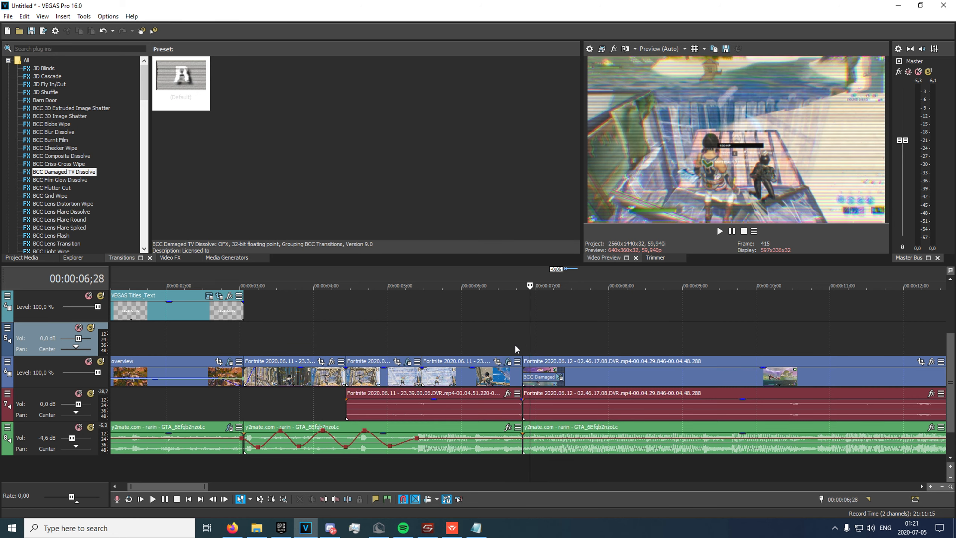
{"action": "key", "text": "space"}
{"action": "left_click", "coordinate": [521, 348]}
{"action": "left_click_drag", "start_coordinate": [563, 378], "coordinate": [496, 382]}
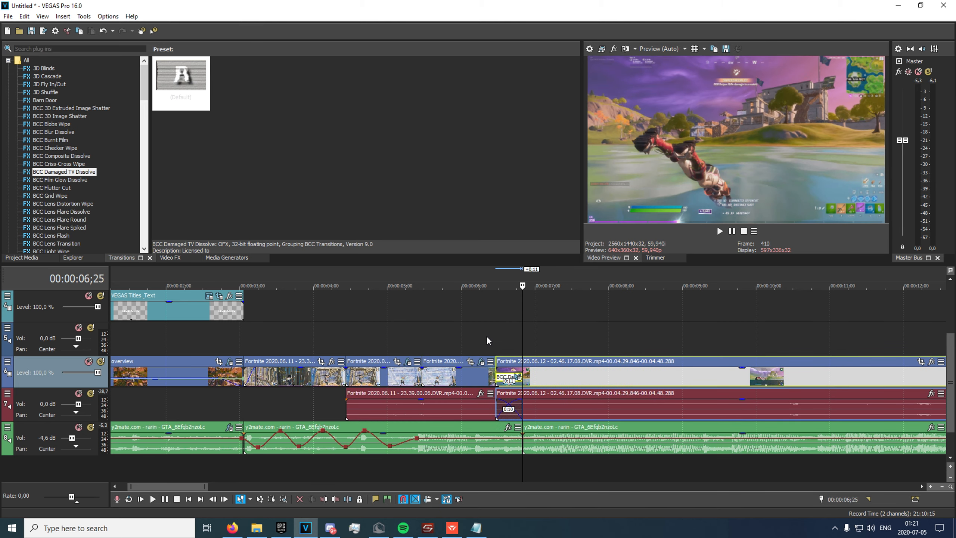
- Play from just before the shortened dissolve through the second gameplay clip to check the transition and the scope shot
{"action": "left_click", "coordinate": [487, 337]}
{"action": "key", "text": "space"}
{"action": "key", "text": "space"}
{"action": "key", "text": "space"}
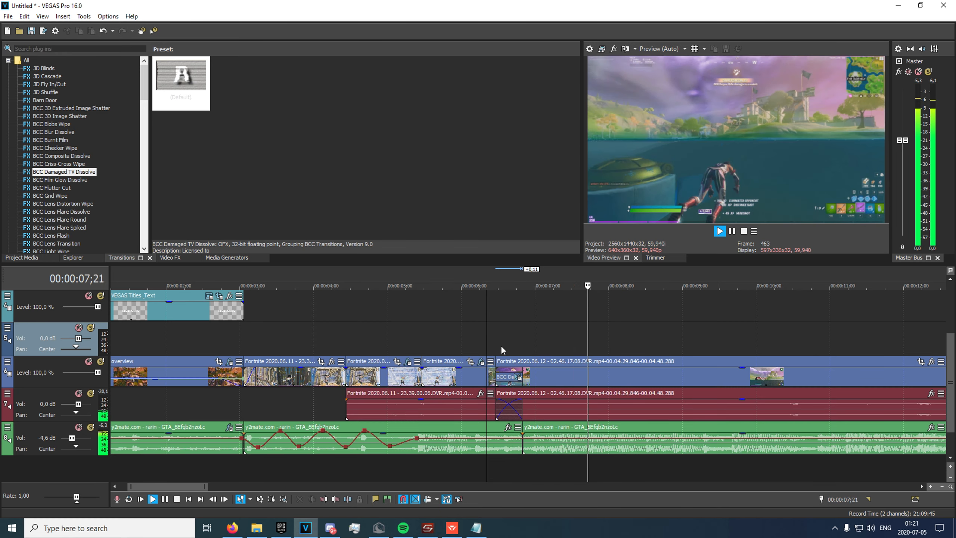
{"action": "scroll", "coordinate": [503, 350], "scroll_direction": "down", "scroll_amount": 2}
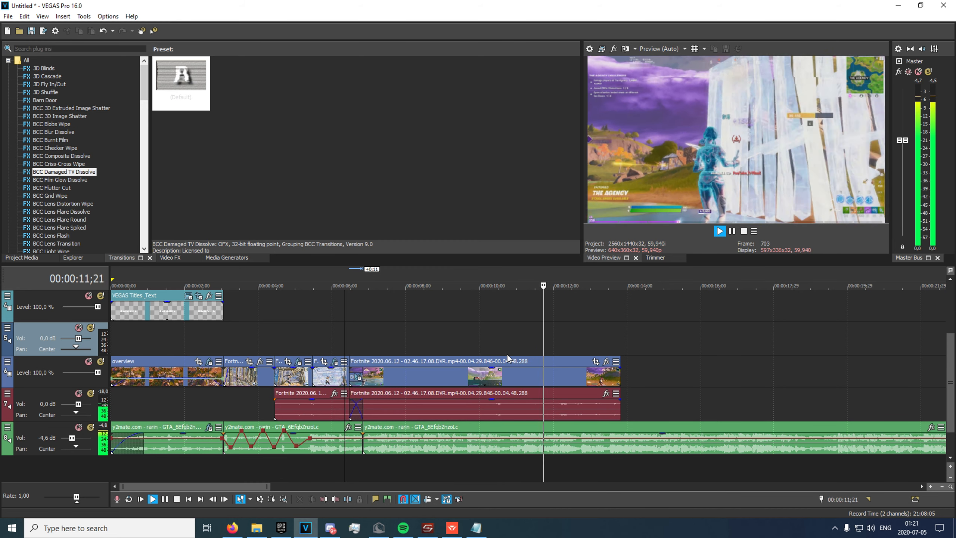
{"action": "key", "text": "space"}
- Enable the mask in the second gameplay clip's Pan/Crop and add adjacent mask keyframes where the scope view opens, around 00:00:04;11
{"action": "left_click", "coordinate": [528, 337]}
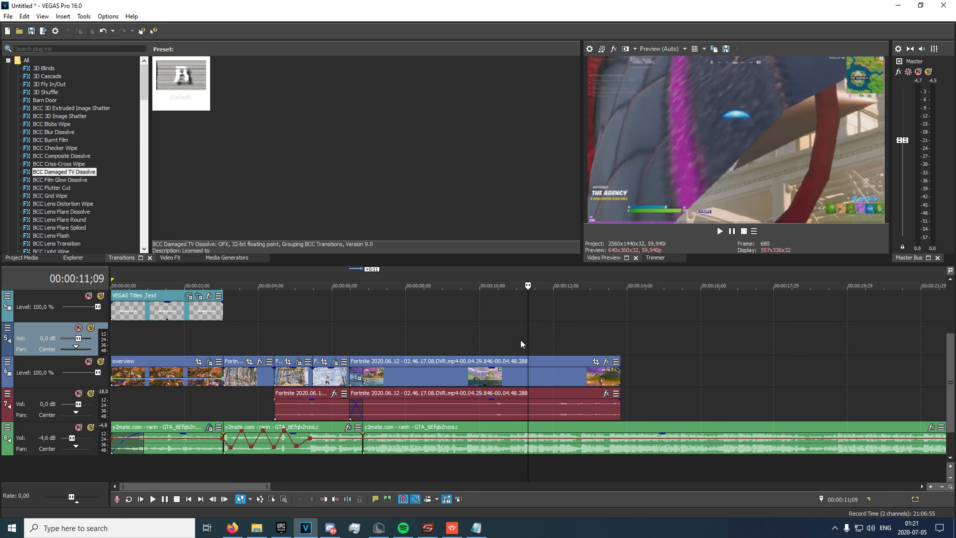
{"action": "left_click", "coordinate": [596, 360]}
{"action": "left_click", "coordinate": [218, 480]}
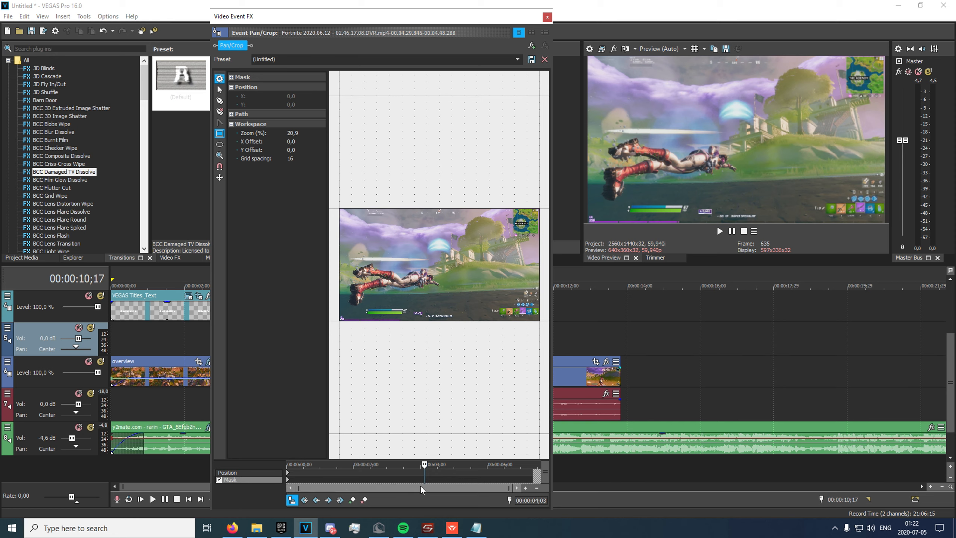
{"action": "left_click_drag", "start_coordinate": [425, 478], "coordinate": [428, 478]}
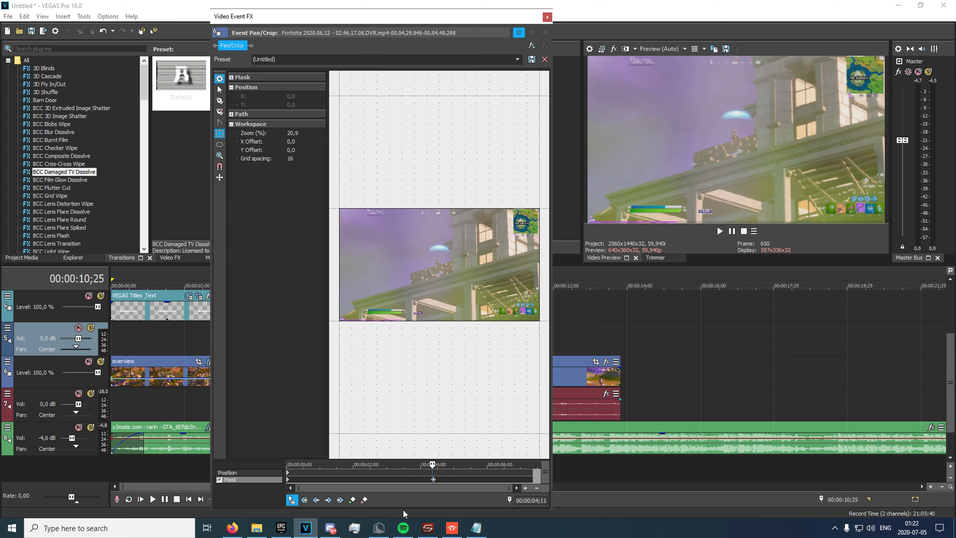
{"action": "scroll", "coordinate": [413, 493], "scroll_direction": "up", "scroll_amount": 3}
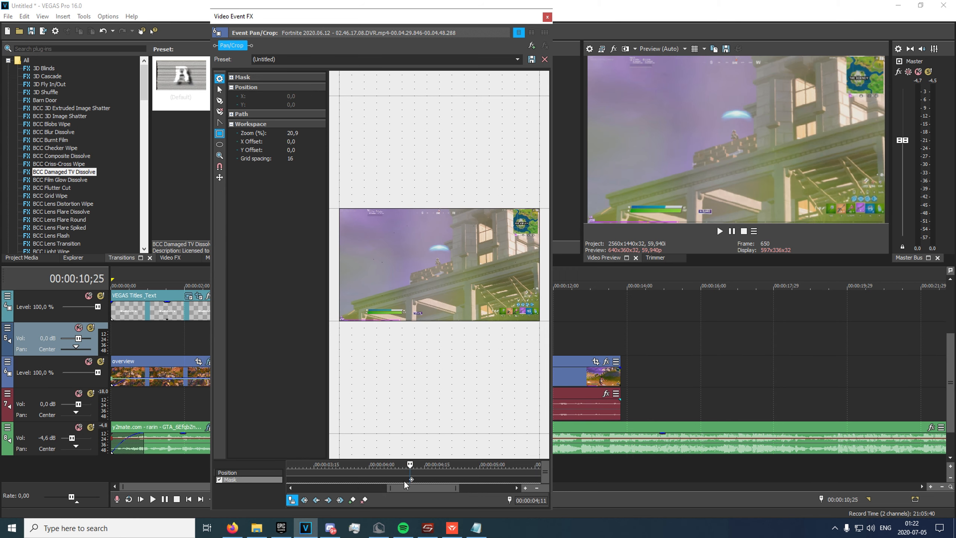
{"action": "scroll", "coordinate": [414, 486], "scroll_direction": "up", "scroll_amount": 2}
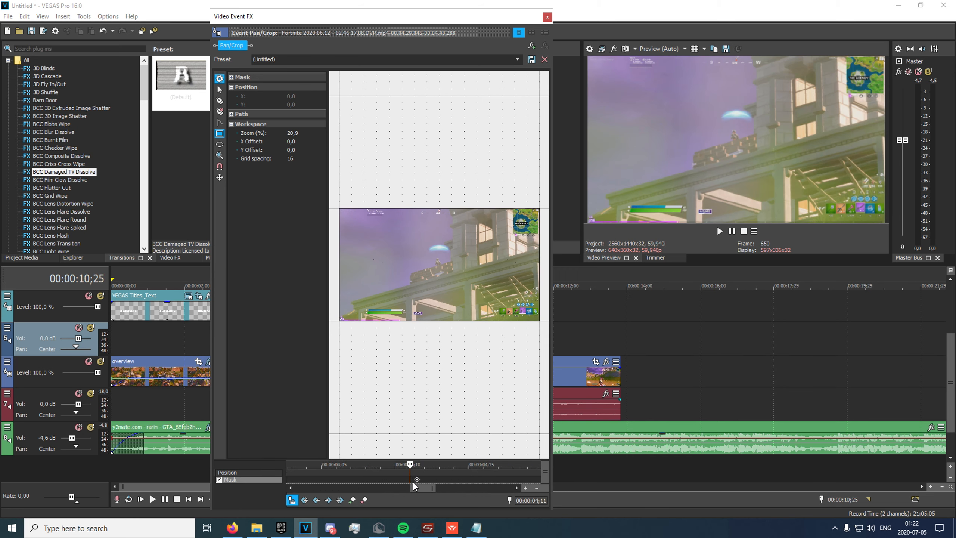
{"action": "left_click", "coordinate": [352, 503]}
{"action": "left_click", "coordinate": [417, 480]}
- Draw a circular mask around the scope lens and centre it at about X 960, Y 547
{"action": "left_click", "coordinate": [221, 144]}
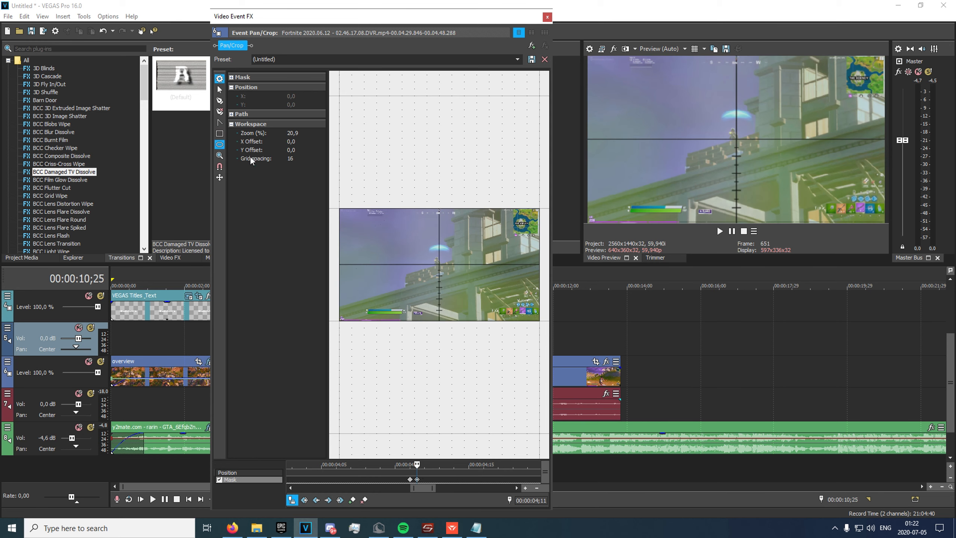
{"action": "left_click_drag", "start_coordinate": [407, 243], "coordinate": [476, 312]}
{"action": "mouse_move", "coordinate": [456, 282]}
{"action": "left_mouse_down"}
{"action": "mouse_move", "coordinate": [452, 268]}
{"action": "mouse_move", "coordinate": [495, 264]}
{"action": "mouse_move", "coordinate": [450, 264]}
{"action": "mouse_move", "coordinate": [474, 265]}
{"action": "mouse_move", "coordinate": [461, 265]}
{"action": "left_mouse_up"}
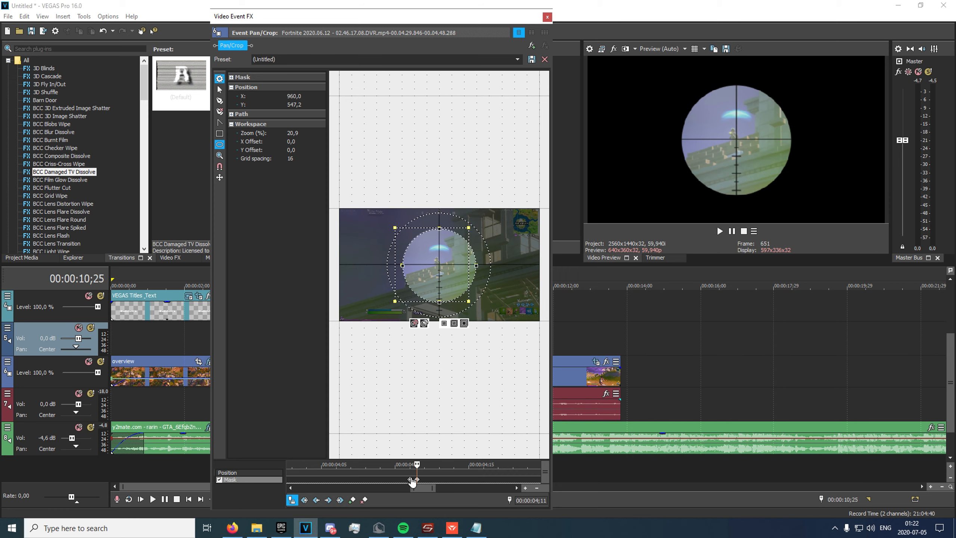
- Find the frame where the scope view ends, around 00:00:04;24, and delete the circular mask there, keeping it up to the frame before
{"action": "key", "text": "Left"}
{"action": "key", "text": "Left"}
{"action": "key", "text": "Right"}
{"action": "key", "text": "Right"}
{"action": "key", "text": "Right"}
{"action": "key", "text": "Right"}
{"action": "key", "text": "Right"}
{"action": "key", "text": "Right"}
{"action": "key", "text": "Right"}
{"action": "key", "text": "Right"}
{"action": "key", "text": "Right"}
{"action": "key", "text": "Right"}
{"action": "key", "text": "Right"}
{"action": "key", "text": "Right"}
{"action": "key", "text": "Right"}
{"action": "key", "text": "Right"}
{"action": "key", "text": "Right"}
{"action": "key", "text": "Right"}
{"action": "key", "text": "Right"}
{"action": "key", "text": "Right"}
{"action": "key", "text": "Right"}
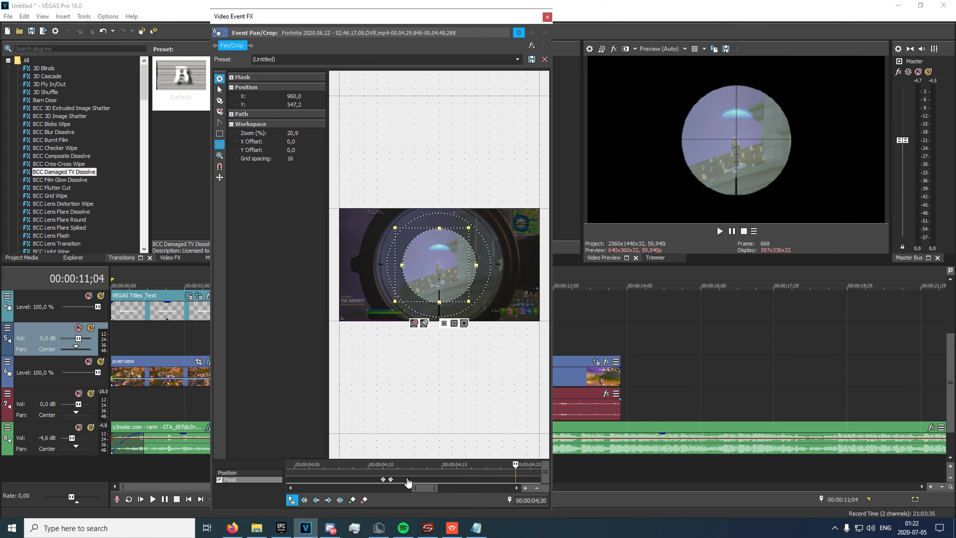
{"action": "key", "text": "Right"}
{"action": "key", "text": "Right"}
{"action": "key", "text": "Right"}
{"action": "key", "text": "Right"}
{"action": "key", "text": "Right"}
{"action": "key", "text": "Right"}
{"action": "key", "text": "Right"}
{"action": "key", "text": "Right"}
{"action": "key", "text": "Right"}
{"action": "key", "text": "Right"}
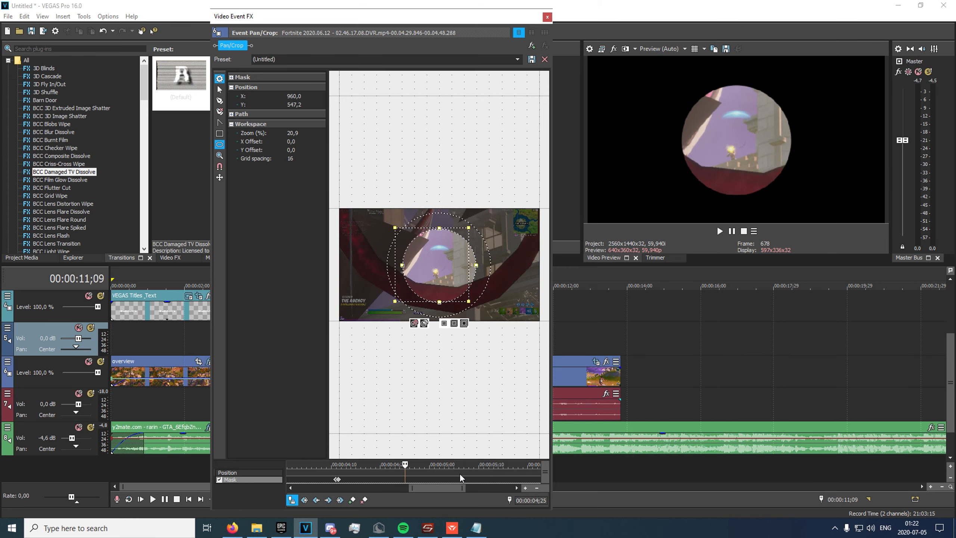
{"action": "key", "text": "Left"}
{"action": "scroll", "coordinate": [460, 474], "scroll_direction": "up", "scroll_amount": 4}
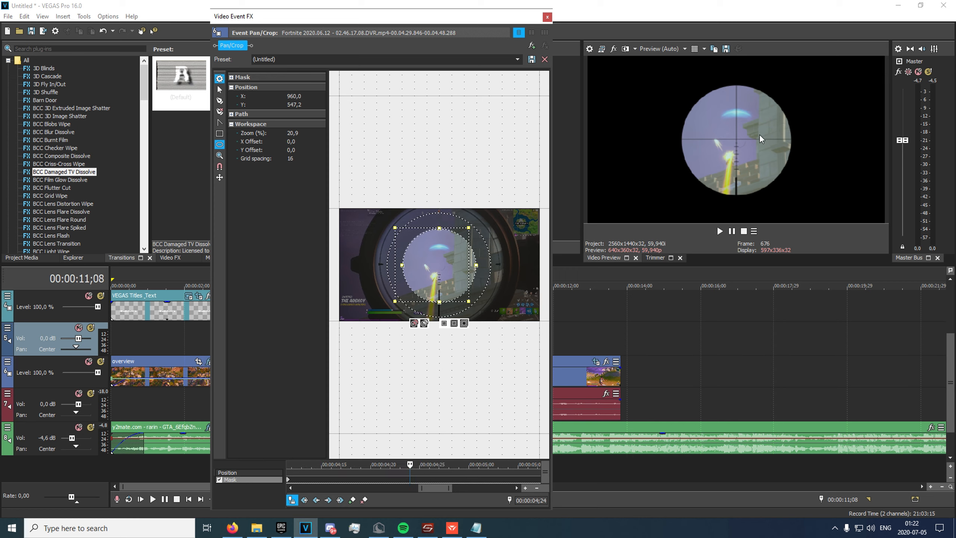
{"action": "scroll", "coordinate": [438, 482], "scroll_direction": "up", "scroll_amount": 2}
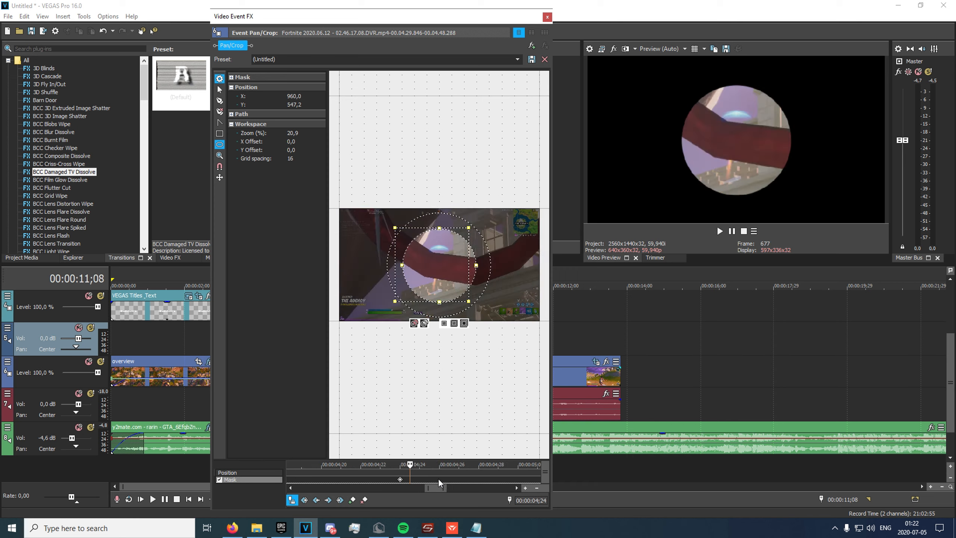
{"action": "key", "text": "Delete"}
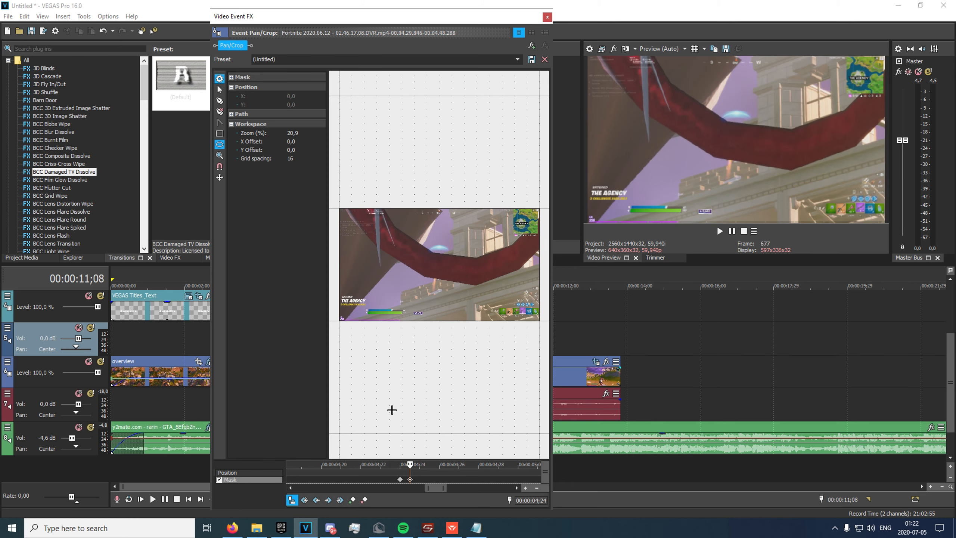
- Add Position keyframes at the start and end of the masked scope section, the second at 00:00:04;24
{"action": "scroll", "coordinate": [392, 409], "scroll_direction": "down", "scroll_amount": 2}
{"action": "scroll", "coordinate": [384, 473], "scroll_direction": "down", "scroll_amount": 4}
{"action": "left_click", "coordinate": [342, 472]}
{"action": "scroll", "coordinate": [399, 475], "scroll_direction": "up", "scroll_amount": 4}
{"action": "scroll", "coordinate": [446, 479], "scroll_direction": "down", "scroll_amount": 4}
{"action": "left_click", "coordinate": [477, 472]}
{"action": "scroll", "coordinate": [479, 474], "scroll_direction": "up", "scroll_amount": 2}
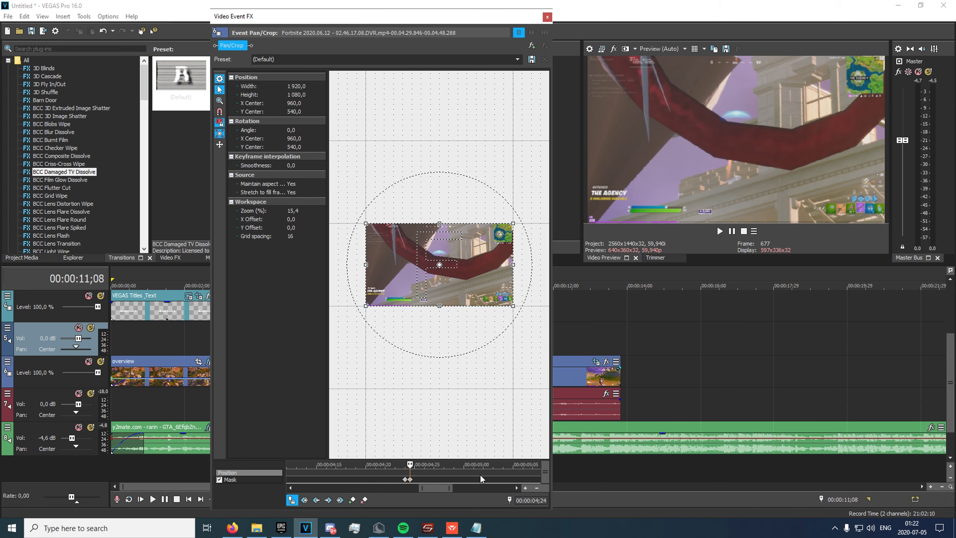
{"action": "scroll", "coordinate": [479, 474], "scroll_direction": "down", "scroll_amount": 3}
{"action": "left_click", "coordinate": [352, 500]}
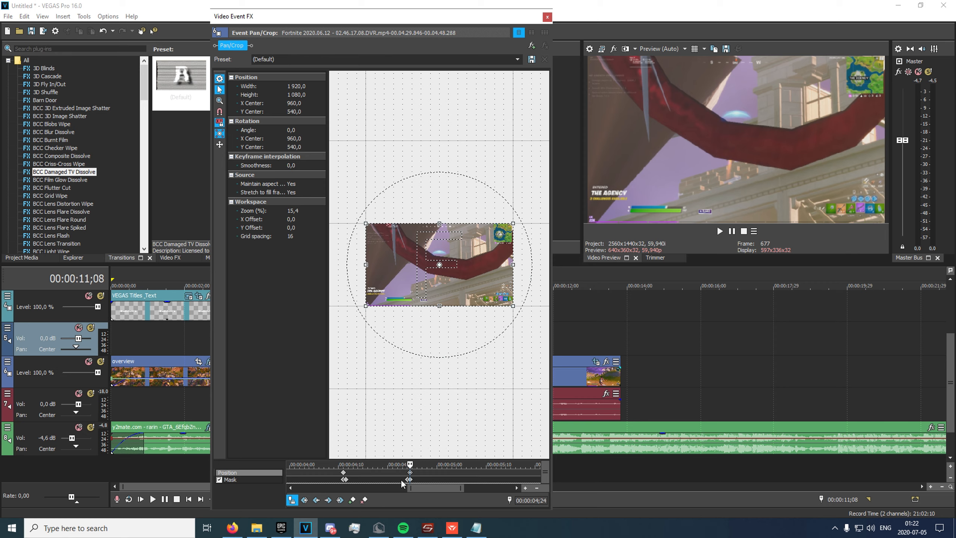
- At 00:00:04;18, enlarge the pan/crop frame to about 4634 × 2607, rotate it about 181°, and close the settings
{"action": "left_click", "coordinate": [377, 476]}
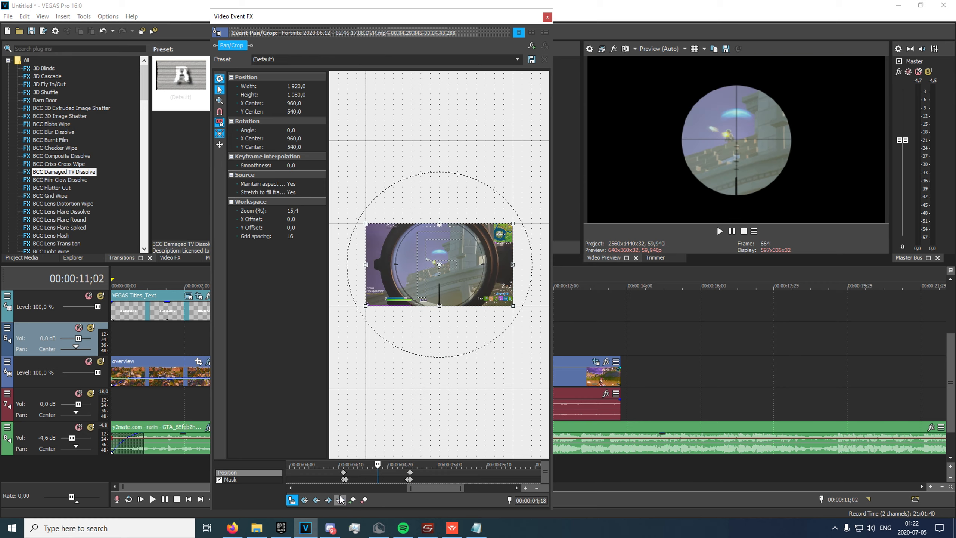
{"action": "scroll", "coordinate": [458, 301], "scroll_direction": "down", "scroll_amount": 2}
{"action": "left_click_drag", "start_coordinate": [484, 240], "coordinate": [545, 204]}
{"action": "scroll", "coordinate": [545, 204], "scroll_direction": "down", "scroll_amount": 1}
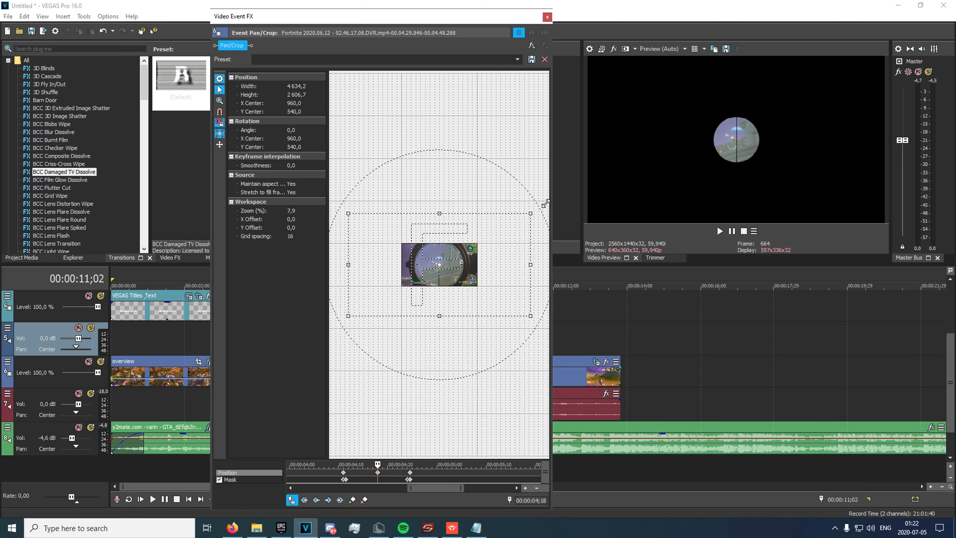
{"action": "left_click_drag", "start_coordinate": [530, 258], "coordinate": [239, 277]}
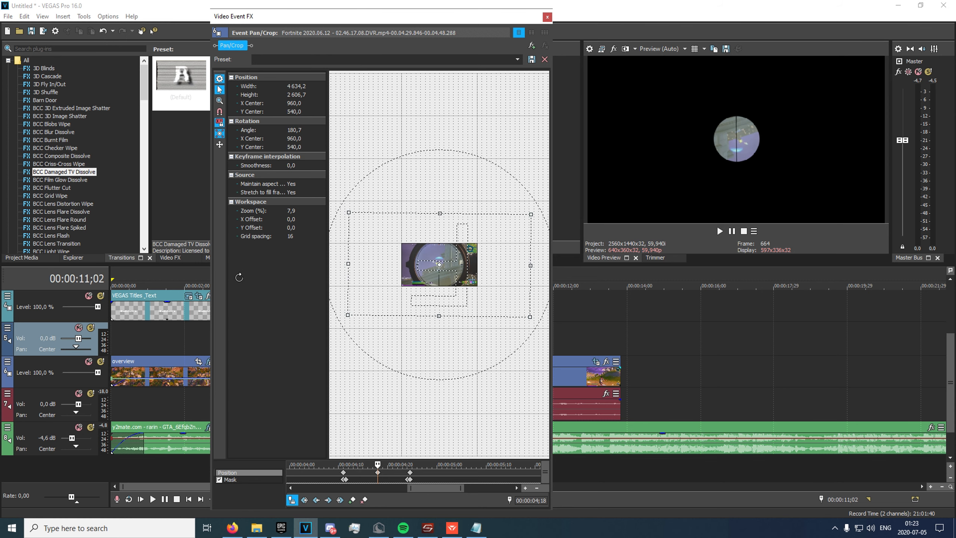
{"action": "left_click", "coordinate": [546, 17]}
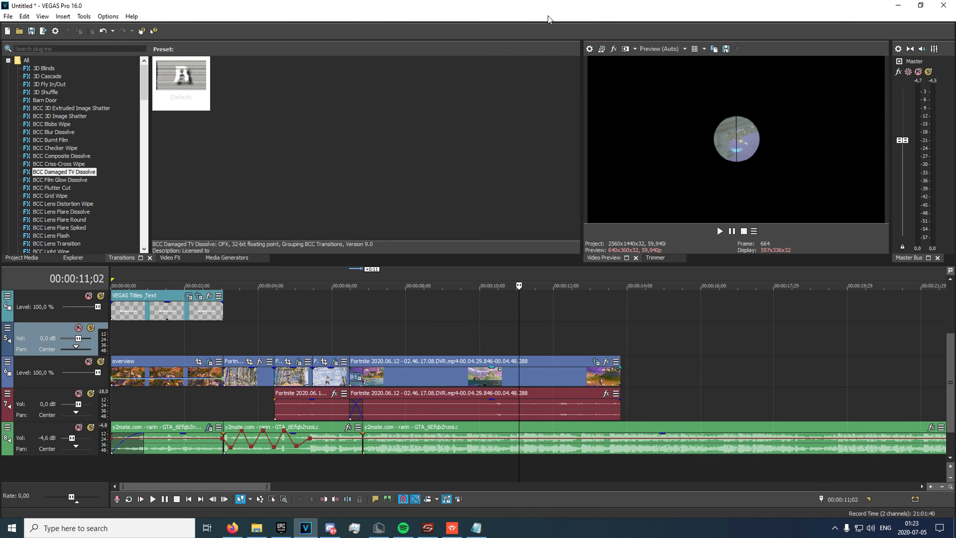
- Play back the masked scope spin and check the frames just after it
{"action": "left_click", "coordinate": [483, 334]}
{"action": "key", "text": "space"}
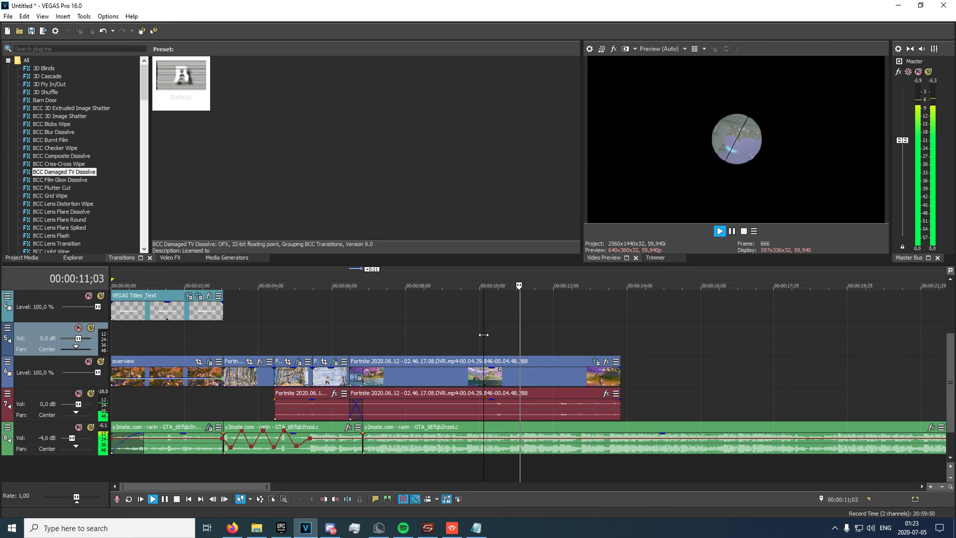
{"action": "key", "text": "space"}
{"action": "left_click", "coordinate": [528, 341]}
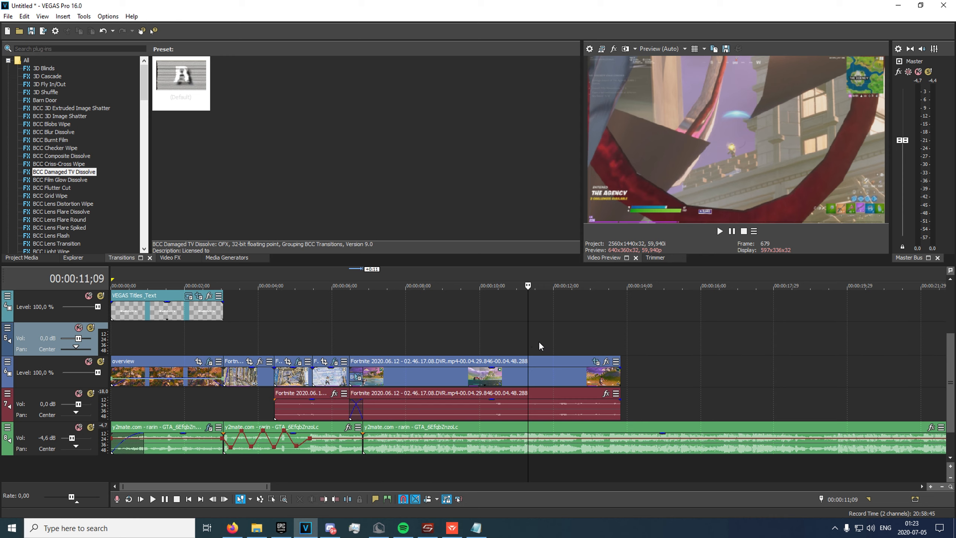
{"action": "left_click", "coordinate": [537, 341]}
- Search the Video FX for "huesat"
{"action": "left_click", "coordinate": [100, 61]}
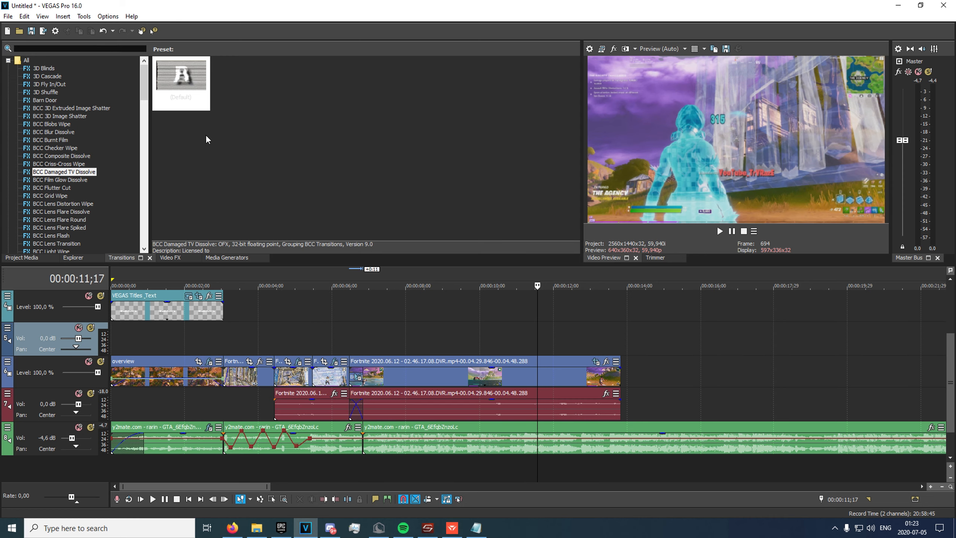
{"action": "type", "text": "huesat"}
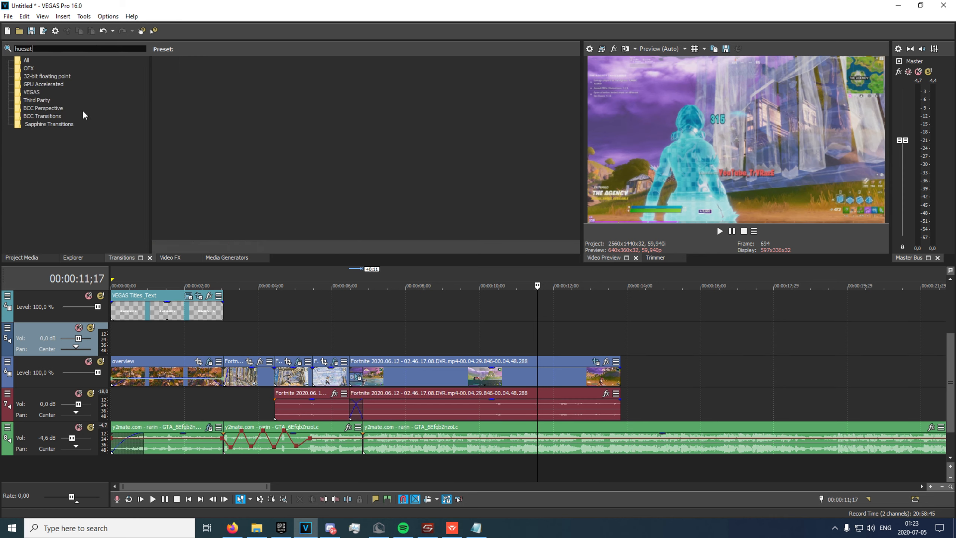
{"action": "left_click", "coordinate": [170, 258]}
{"action": "left_click", "coordinate": [57, 49]}
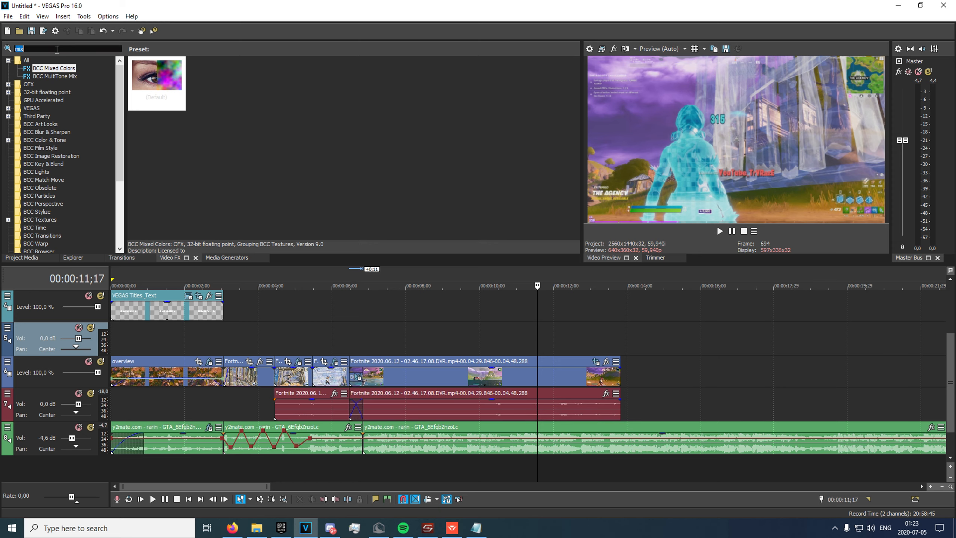
{"action": "type", "text": "huesat"}
{"action": "left_click_drag", "start_coordinate": [156, 79], "coordinate": [538, 376]}
{"action": "left_click_drag", "start_coordinate": [520, 18], "coordinate": [408, 14]}
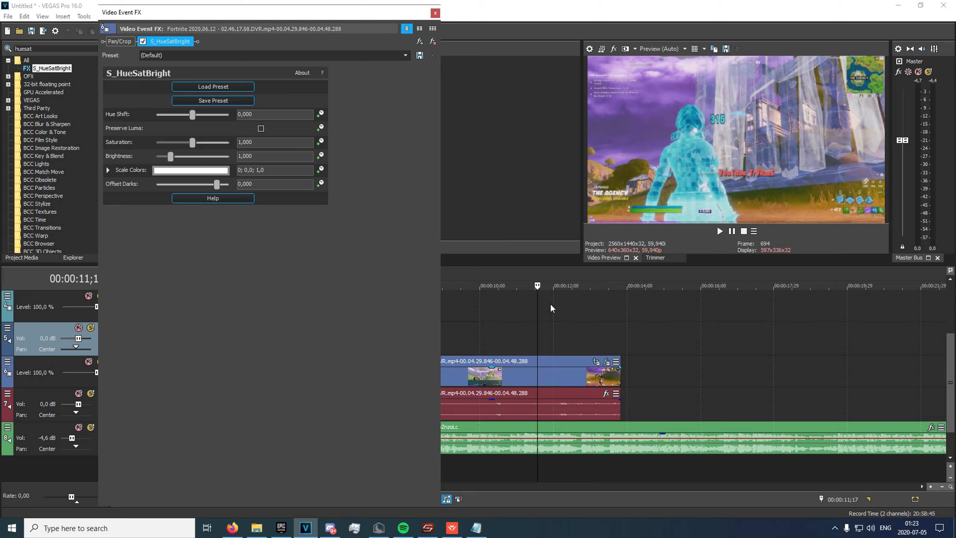
{"action": "left_click", "coordinate": [512, 341]}
{"action": "left_click", "coordinate": [430, 40]}
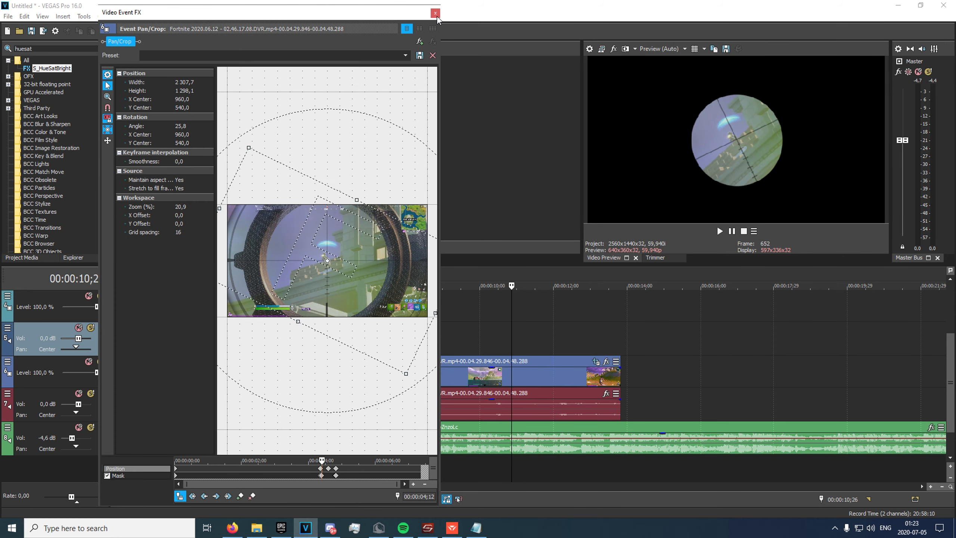
{"action": "left_click", "coordinate": [435, 13]}
- Split the second gameplay clip, its audio and the music at the frame where the scope view opens
{"action": "left_click", "coordinate": [499, 348]}
{"action": "scroll", "coordinate": [514, 349], "scroll_direction": "up", "scroll_amount": 3}
{"action": "key", "text": "space"}
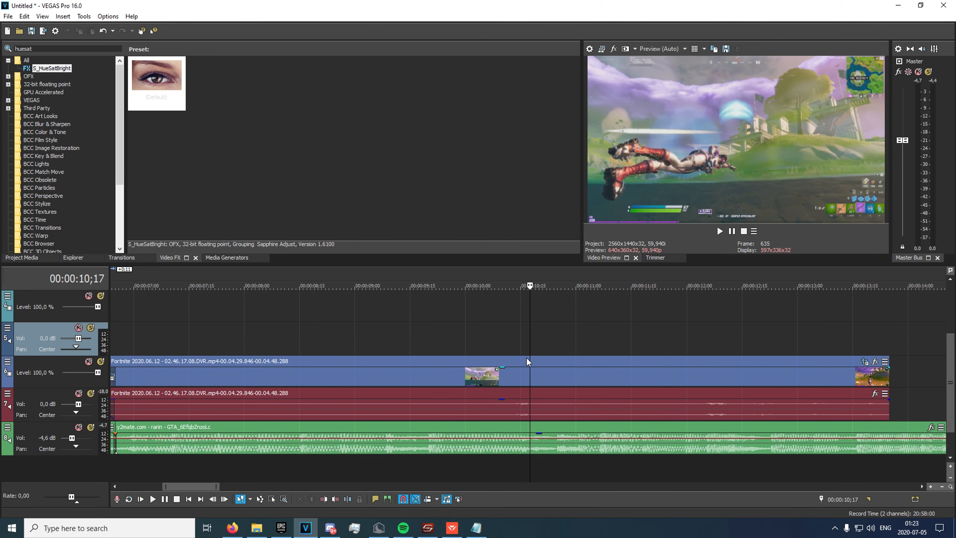
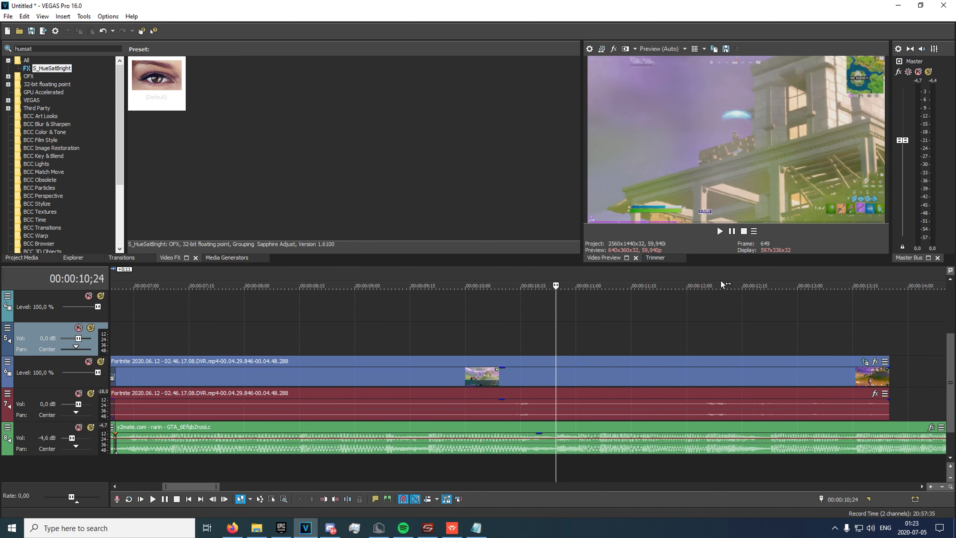
{"action": "key", "text": "s"}
- Split the last gameplay clip and its audio at 00:00:11;08, where the scope view ends
{"action": "left_click", "coordinate": [667, 377]}
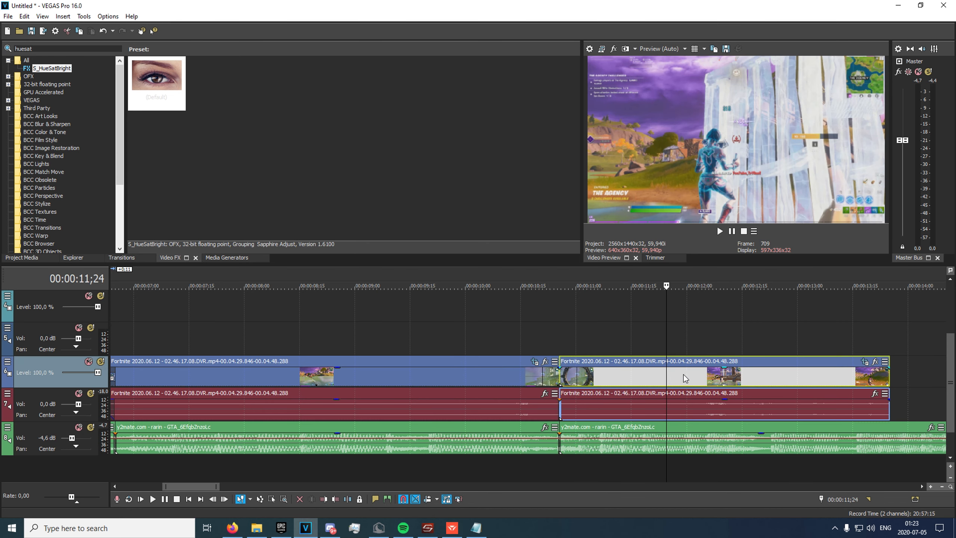
{"action": "key", "text": "Left"}
{"action": "key", "text": "Left"}
{"action": "key", "text": "Left"}
{"action": "key", "text": "Left"}
{"action": "key", "text": "Left"}
{"action": "key", "text": "Left"}
{"action": "key", "text": "Left"}
{"action": "key", "text": "Left"}
{"action": "key", "text": "Left"}
{"action": "key", "text": "Left"}
{"action": "key", "text": "Left"}
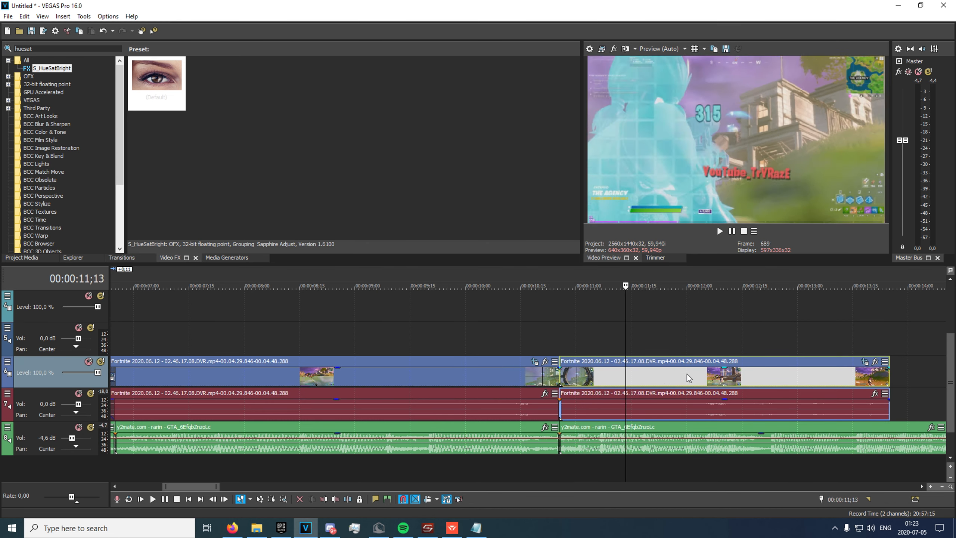
{"action": "key", "text": "Left"}
{"action": "key", "text": "Left"}
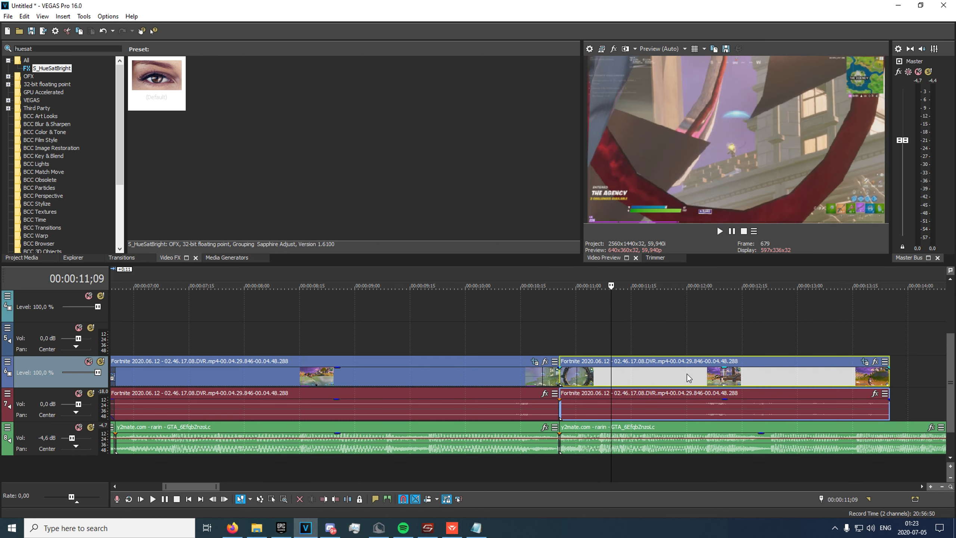
{"action": "key", "text": "s"}
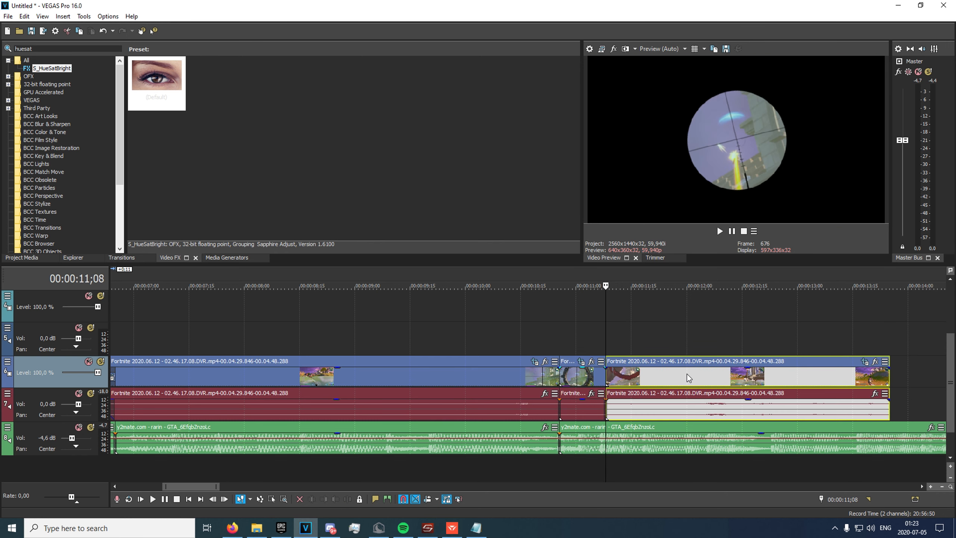
- Apply the default S_HueSatBright to the short scope clip, animate its Hue Shift to 1 at the clip's end, and close the settings
{"action": "left_click_drag", "start_coordinate": [173, 87], "coordinate": [251, 124]}
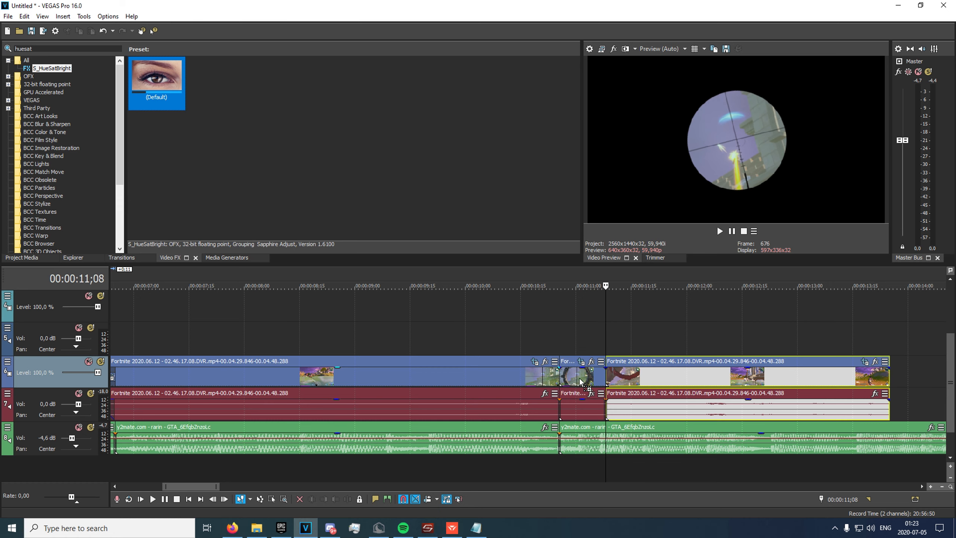
{"action": "left_click_drag", "start_coordinate": [581, 382], "coordinate": [581, 378]}
{"action": "left_click", "coordinate": [320, 113]}
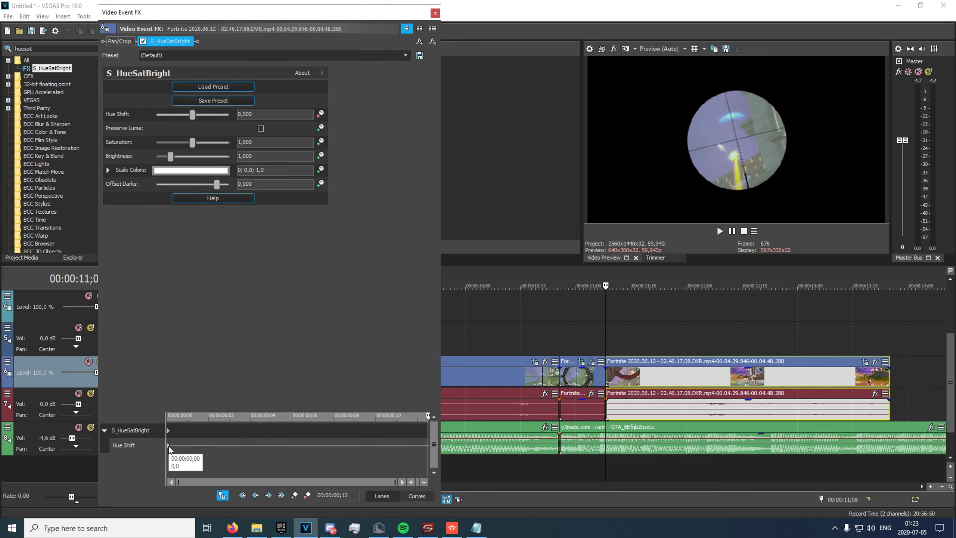
{"action": "left_click", "coordinate": [427, 432]}
{"action": "left_click_drag", "start_coordinate": [431, 446], "coordinate": [583, 448]}
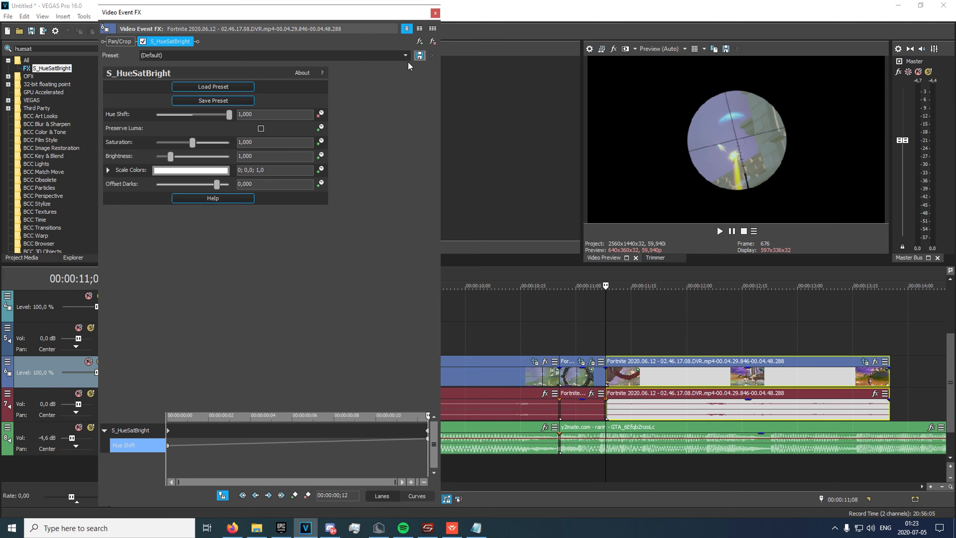
{"action": "left_click", "coordinate": [435, 13]}
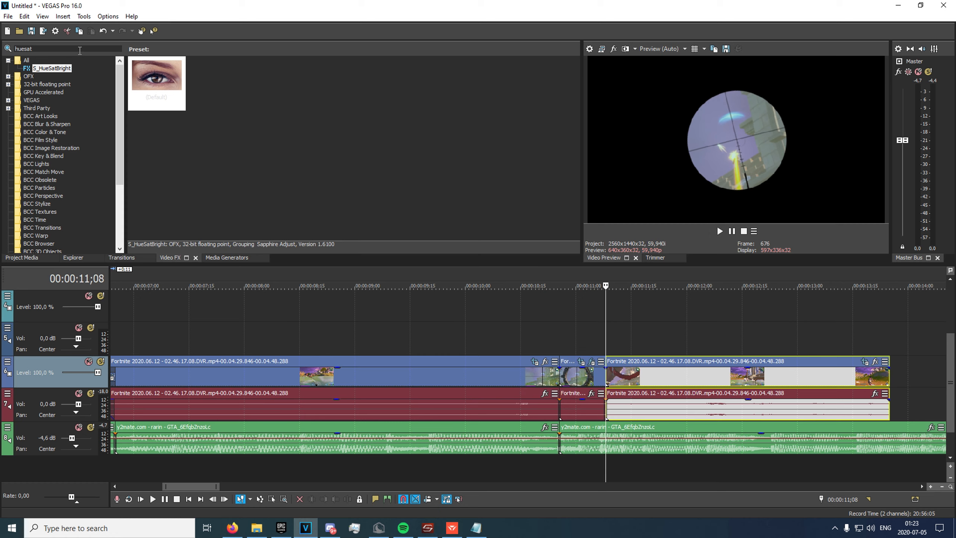
- Split the music at 00:00:11;08, in line with the end of the scope clip
{"action": "right_click", "coordinate": [587, 444]}
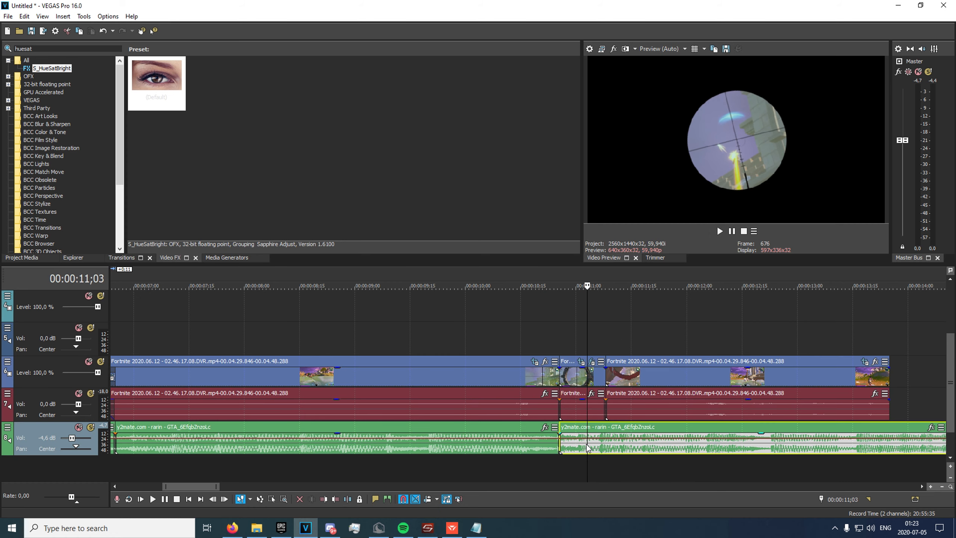
{"action": "left_click", "coordinate": [609, 456]}
{"action": "left_click", "coordinate": [605, 449]}
{"action": "key", "text": "s"}
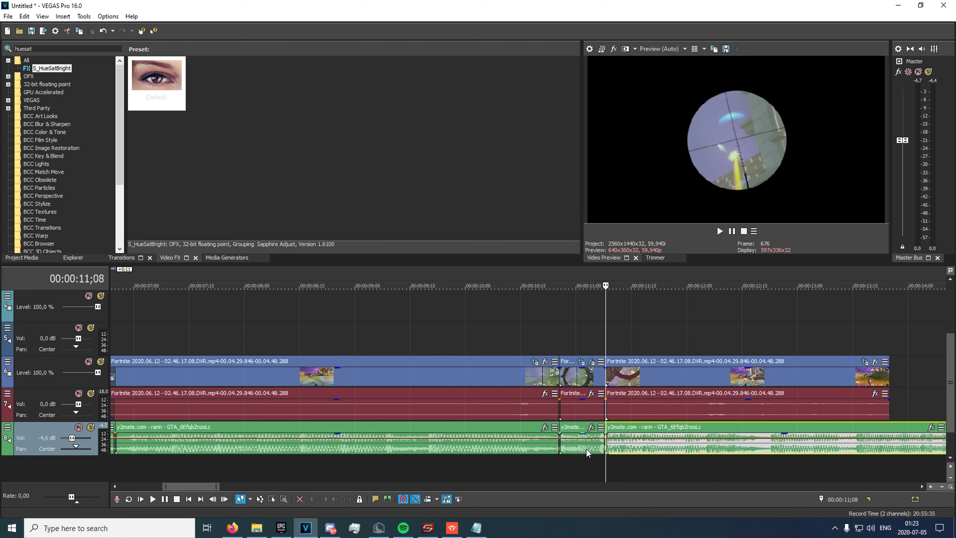
- Add a Resonant Filter with the Muffler preset to the short music segment under the scope clip, and close its settings
{"action": "left_click", "coordinate": [586, 449]}
{"action": "left_click", "coordinate": [591, 427]}
{"action": "left_click", "coordinate": [270, 386]}
{"action": "left_click", "coordinate": [773, 156]}
{"action": "left_click", "coordinate": [772, 126]}
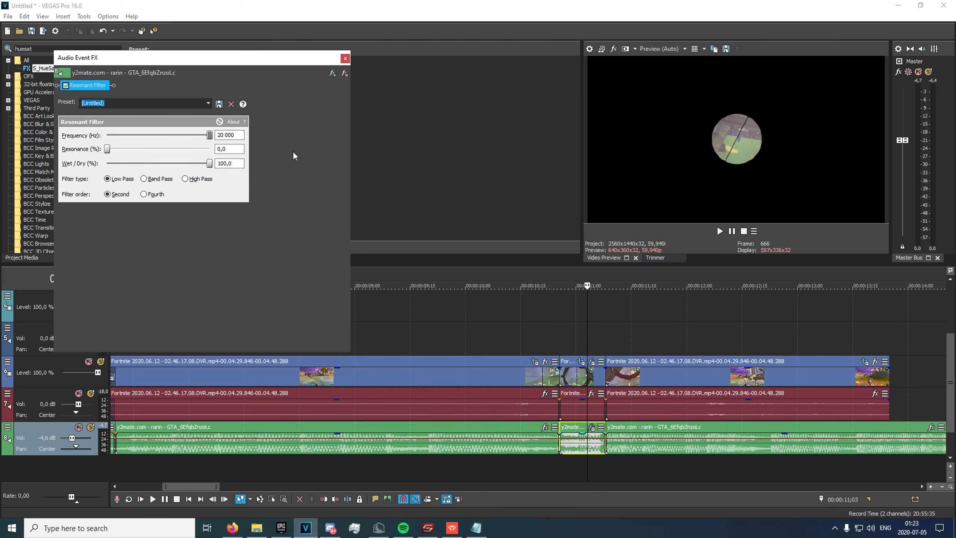
{"action": "left_click", "coordinate": [208, 103]}
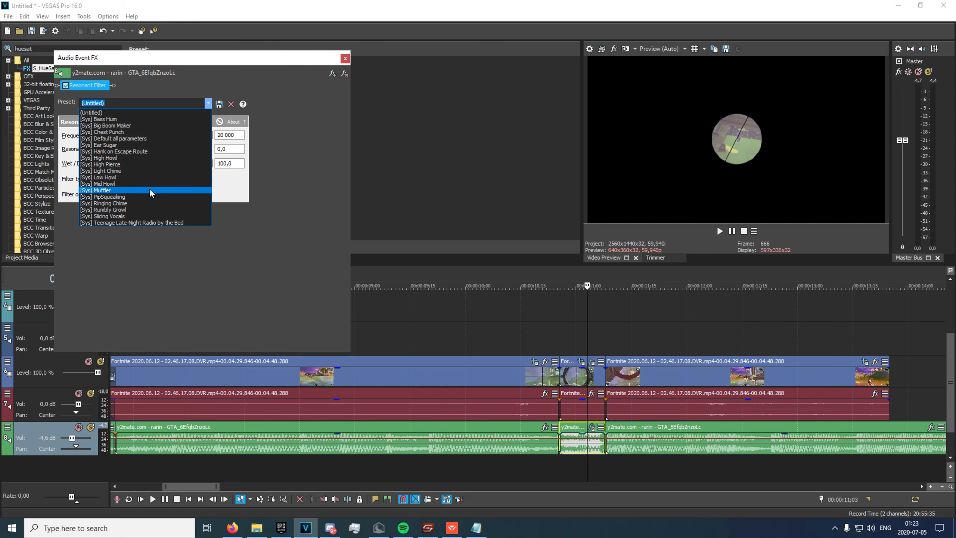
{"action": "left_click", "coordinate": [151, 189]}
{"action": "left_click_drag", "start_coordinate": [243, 134], "coordinate": [194, 138]}
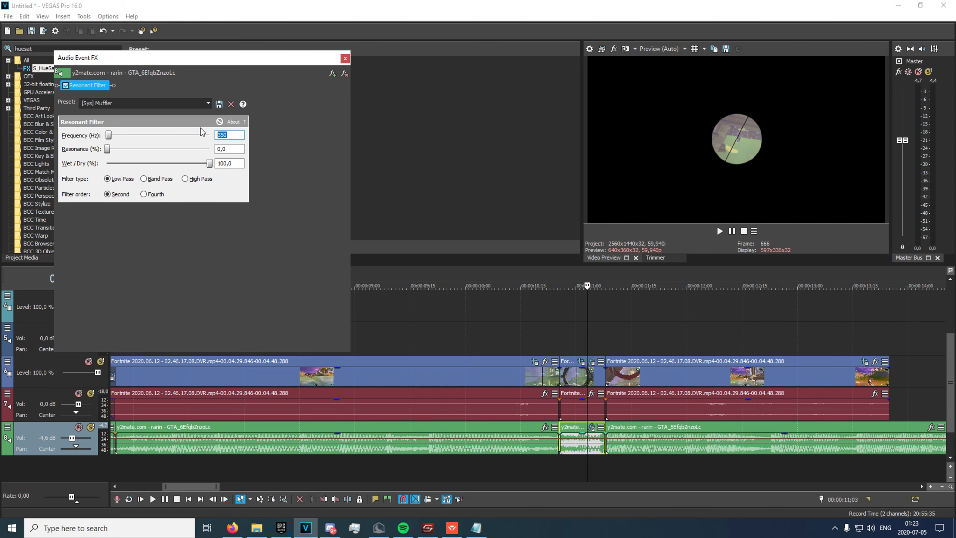
{"action": "left_click", "coordinate": [344, 59]}
- Play back the scope section from just before its start to check the hue shift and muffled music
{"action": "left_click", "coordinate": [563, 343]}
{"action": "left_click", "coordinate": [532, 345]}
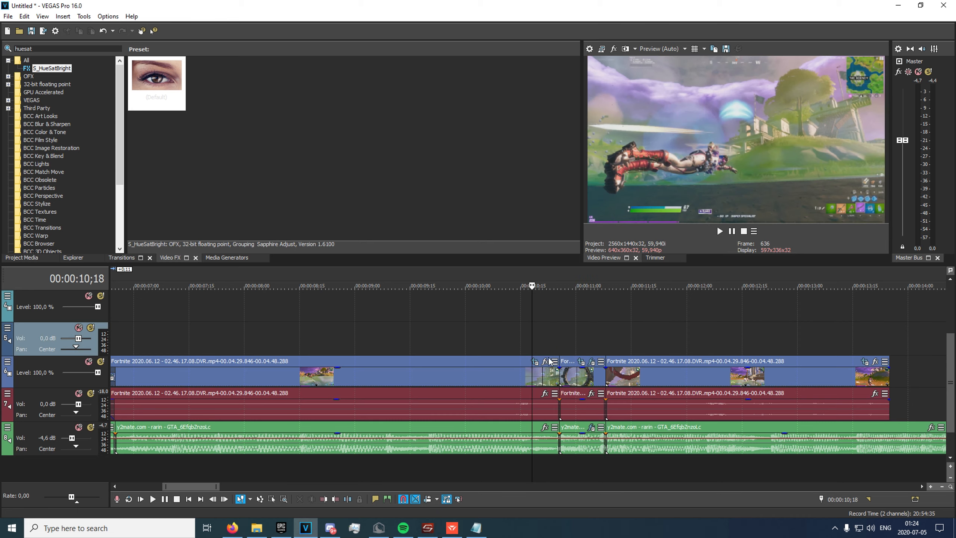
{"action": "left_click", "coordinate": [518, 335]}
{"action": "key", "text": "space"}
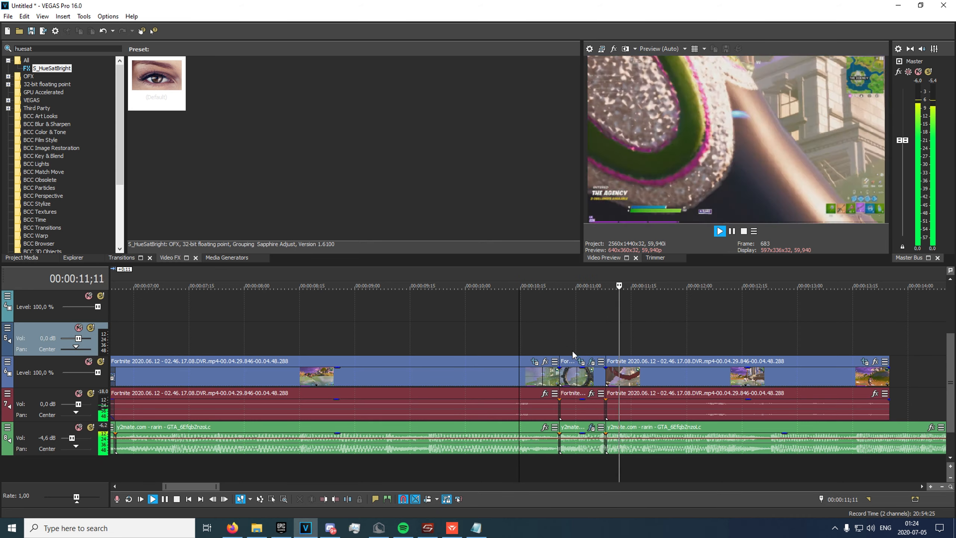
{"action": "key", "text": "space"}
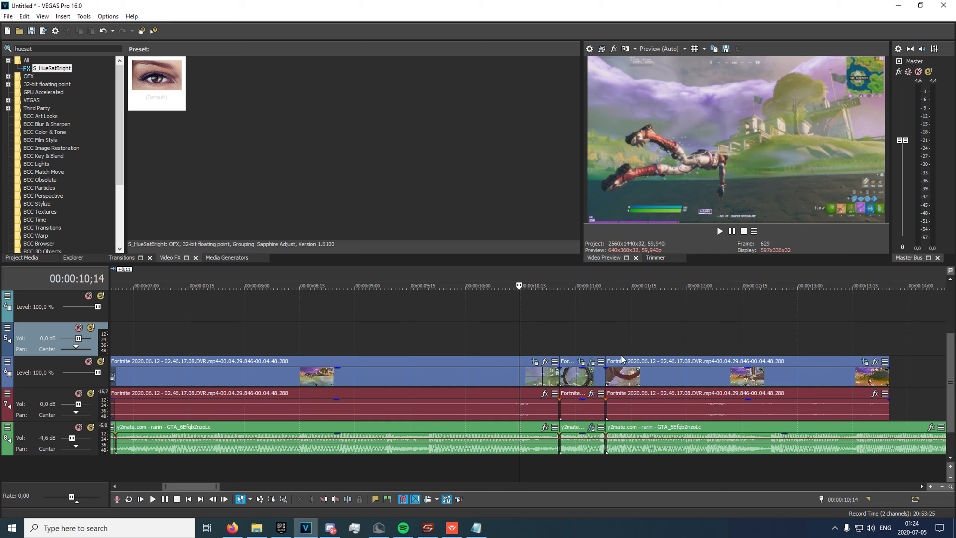
{"action": "scroll", "coordinate": [596, 315], "scroll_direction": "down", "scroll_amount": 5}
{"action": "scroll", "coordinate": [492, 333], "scroll_direction": "down", "scroll_amount": 2}
{"action": "key", "text": "space"}
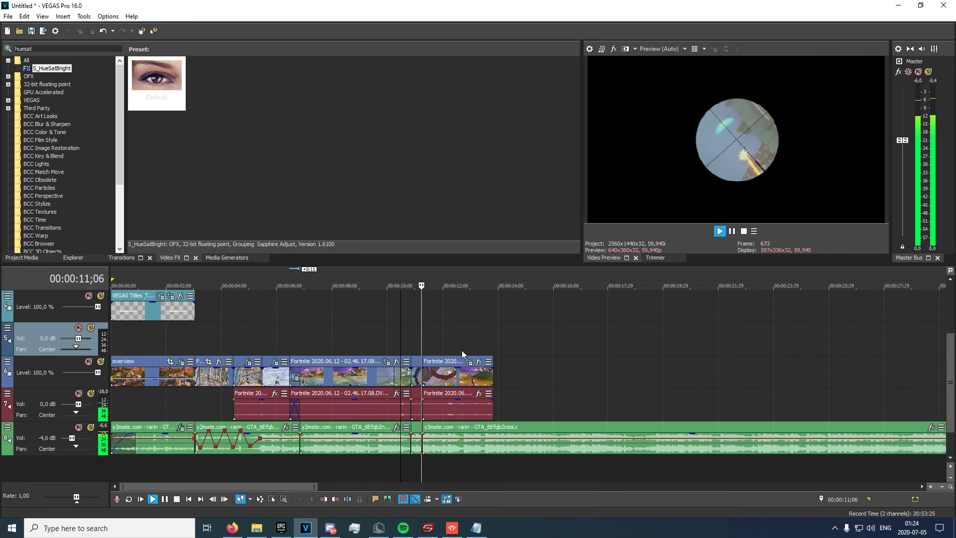
{"action": "key", "text": "space"}
- Add a velocity envelope to the gameplay clip that follows the scope section
{"action": "left_click_drag", "start_coordinate": [431, 337], "coordinate": [426, 344]}
{"action": "scroll", "coordinate": [428, 347], "scroll_direction": "up", "scroll_amount": 2}
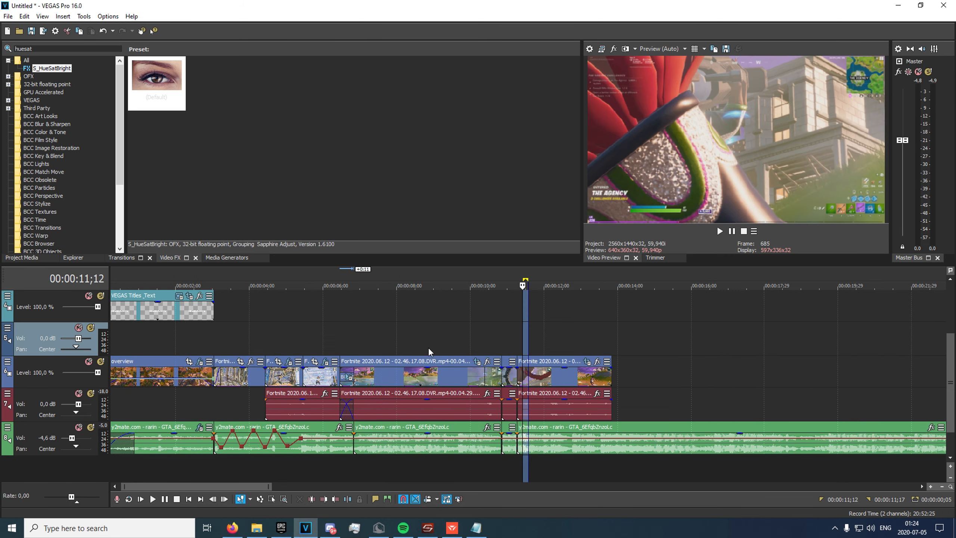
{"action": "left_click", "coordinate": [535, 372]}
{"action": "right_click", "coordinate": [539, 372]}
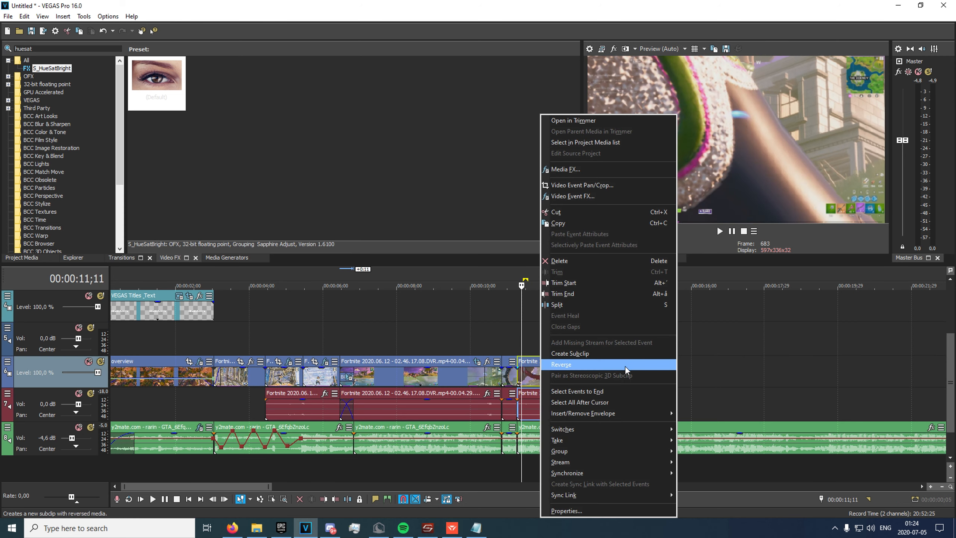
{"action": "left_click", "coordinate": [682, 413]}
{"action": "scroll", "coordinate": [523, 377], "scroll_direction": "up", "scroll_amount": 3}
- Set the clip's velocity envelope point at 00:00:11;24 to 40% forward velocity
{"action": "left_click", "coordinate": [513, 334]}
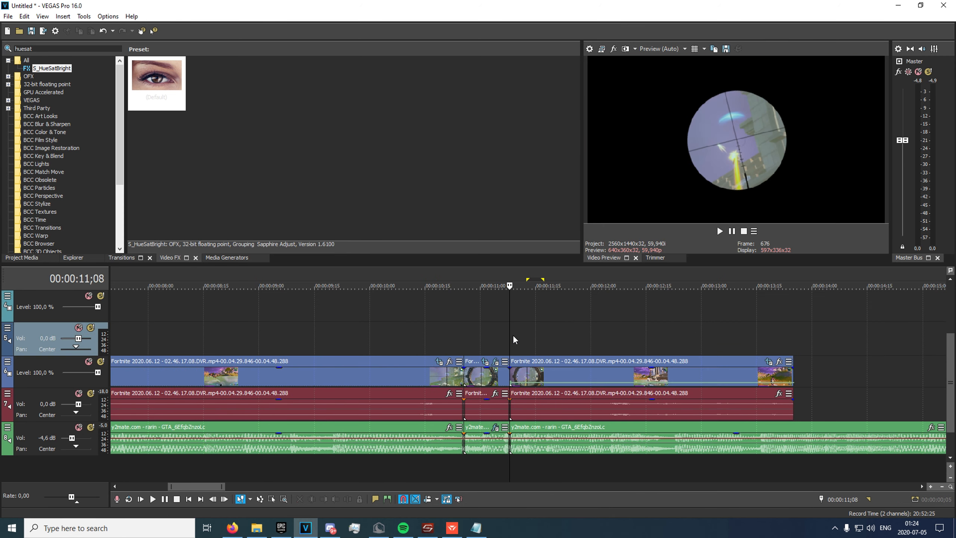
{"action": "key", "text": "space"}
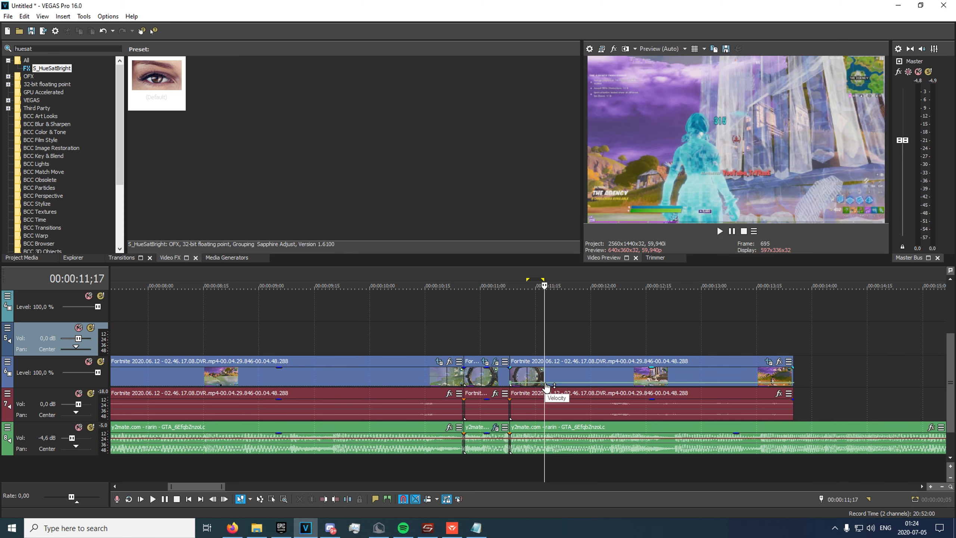
{"action": "right_click", "coordinate": [572, 385]}
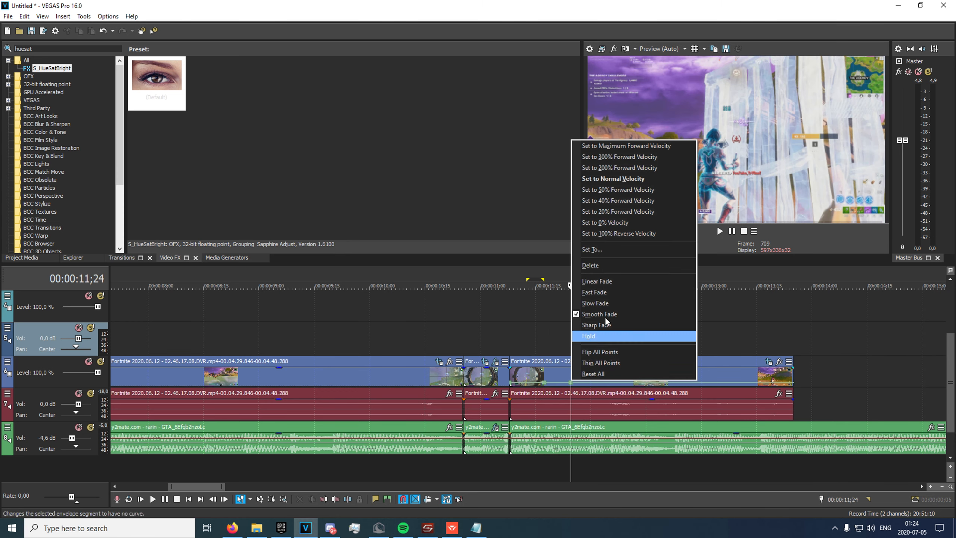
{"action": "left_click", "coordinate": [621, 198]}
- Play back the slowed clip, and the scope section from its lead-in, to check the speed change
{"action": "left_click", "coordinate": [510, 315]}
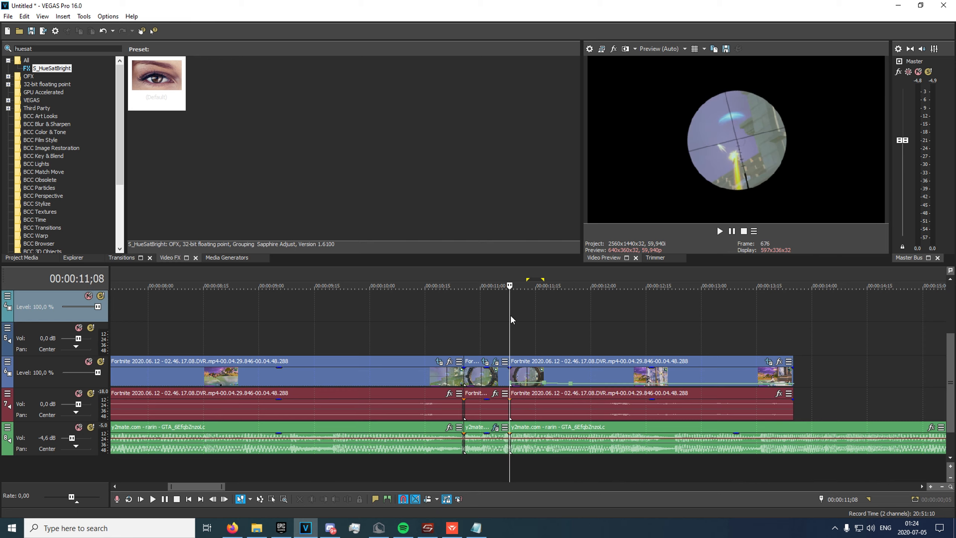
{"action": "key", "text": "space"}
{"action": "key", "text": "space"}
{"action": "left_click", "coordinate": [453, 320]}
{"action": "key", "text": "space"}
{"action": "key", "text": "space"}
- Find the S_Blur video effect and apply its SBlur preset to the final gameplay clip
{"action": "left_click", "coordinate": [30, 48]}
{"action": "type", "text": "blur"}
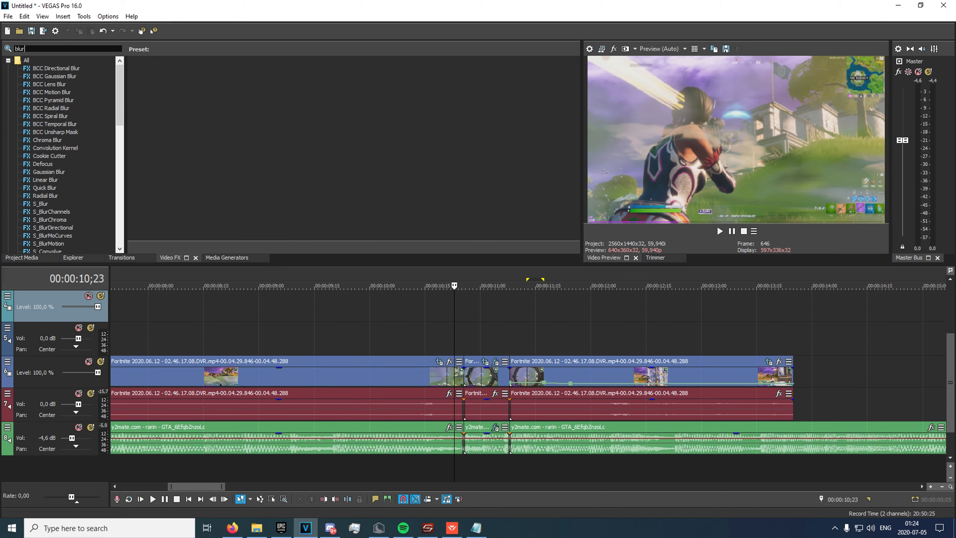
{"action": "left_click", "coordinate": [40, 203]}
{"action": "left_click", "coordinate": [242, 100]}
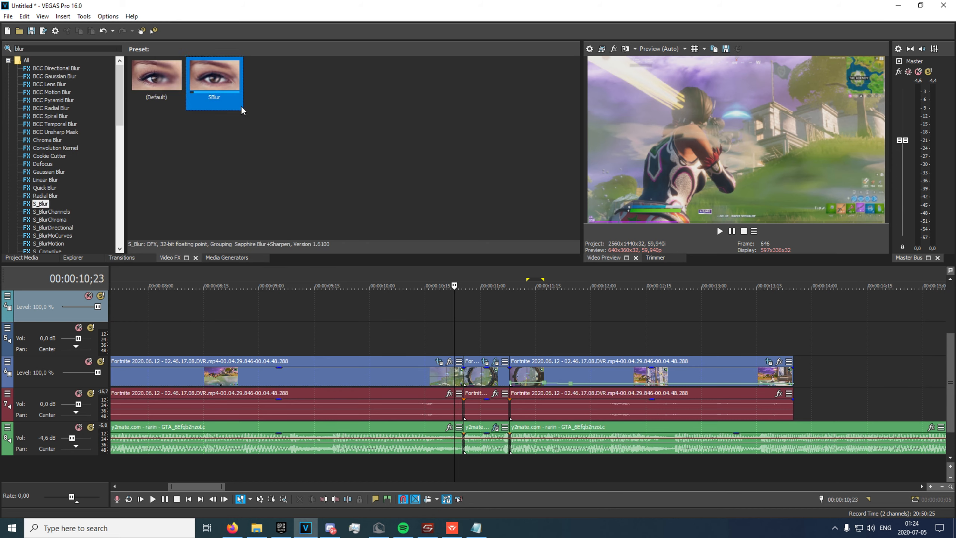
{"action": "left_click_drag", "start_coordinate": [544, 376], "coordinate": [544, 376]}
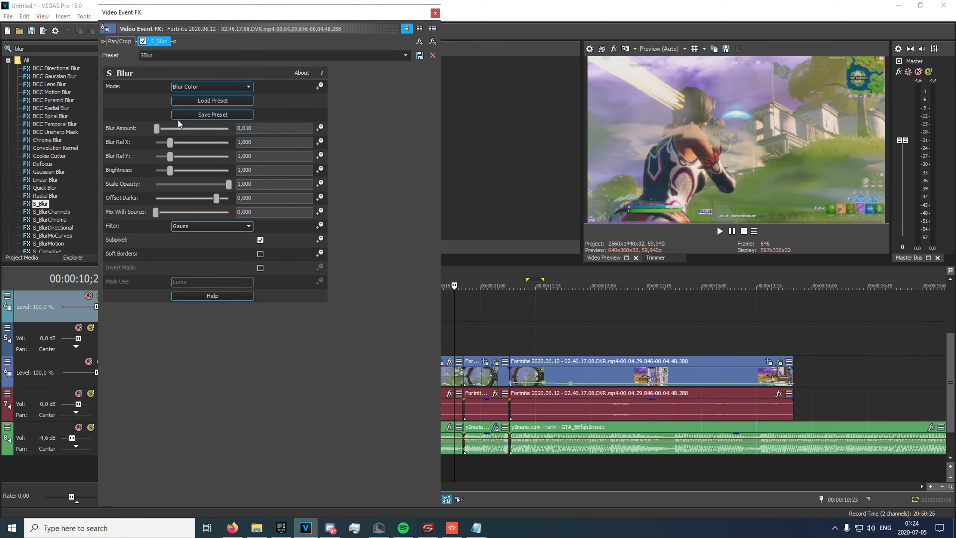
- Animate the final clip's Blur Amount down to 0 at 00:00:00;12, preview it, and close the effect settings
{"action": "left_click", "coordinate": [320, 128]}
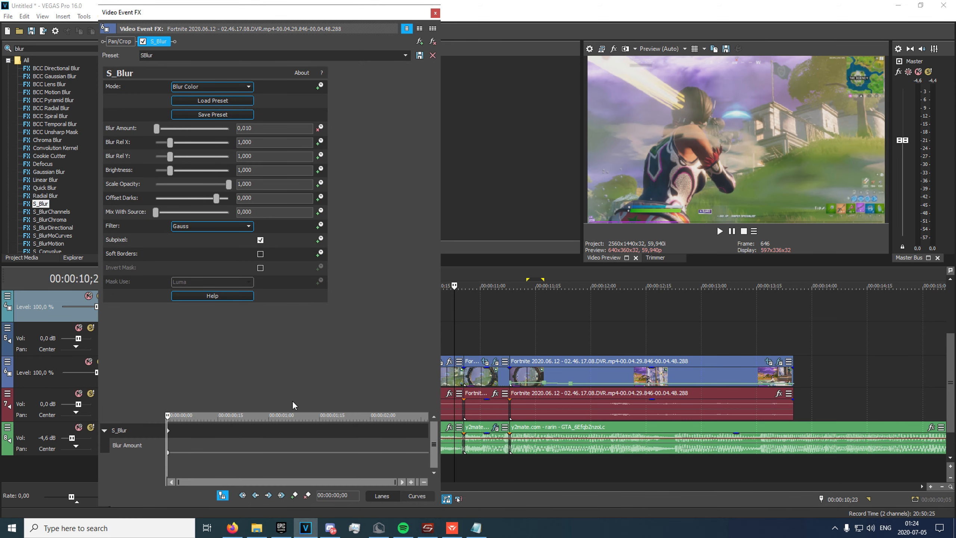
{"action": "left_click_drag", "start_coordinate": [188, 434], "coordinate": [209, 425]}
{"action": "left_click", "coordinate": [293, 495]}
{"action": "double_click", "coordinate": [210, 452]}
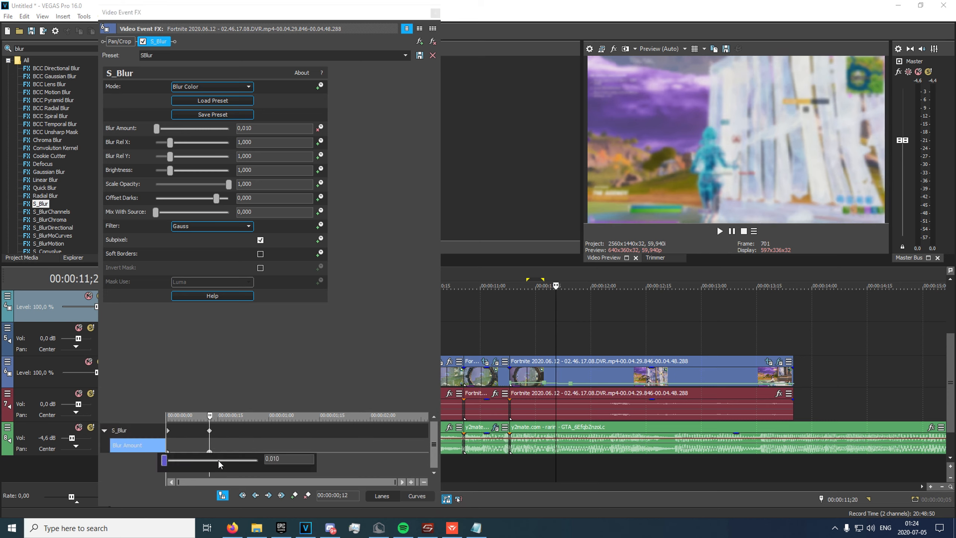
{"action": "left_click_drag", "start_coordinate": [167, 462], "coordinate": [118, 461]}
{"action": "left_click", "coordinate": [170, 447]}
{"action": "key", "text": "space"}
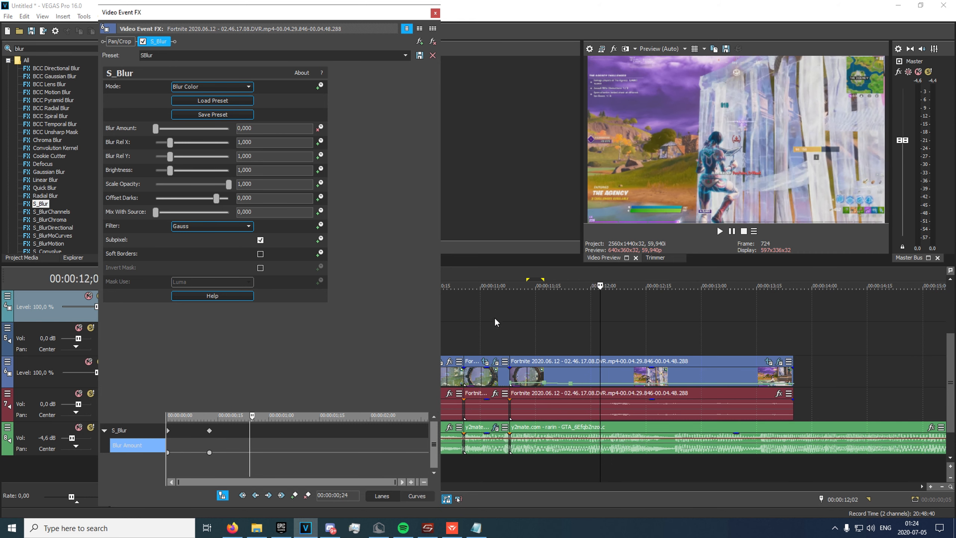
{"action": "left_click", "coordinate": [435, 13]}
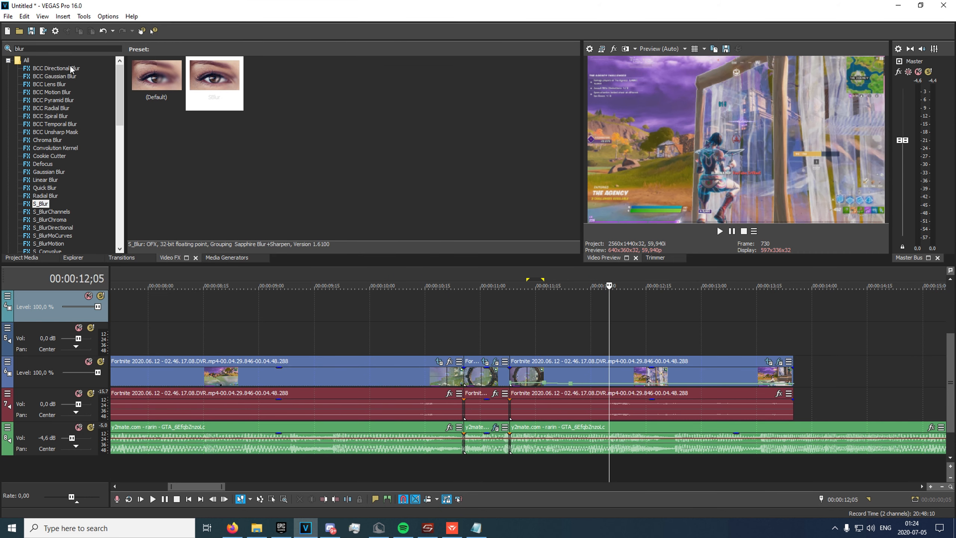
- Find the S_Shake video effect and apply its SShake preset to the final gameplay clip
{"action": "type", "text": "shake"}
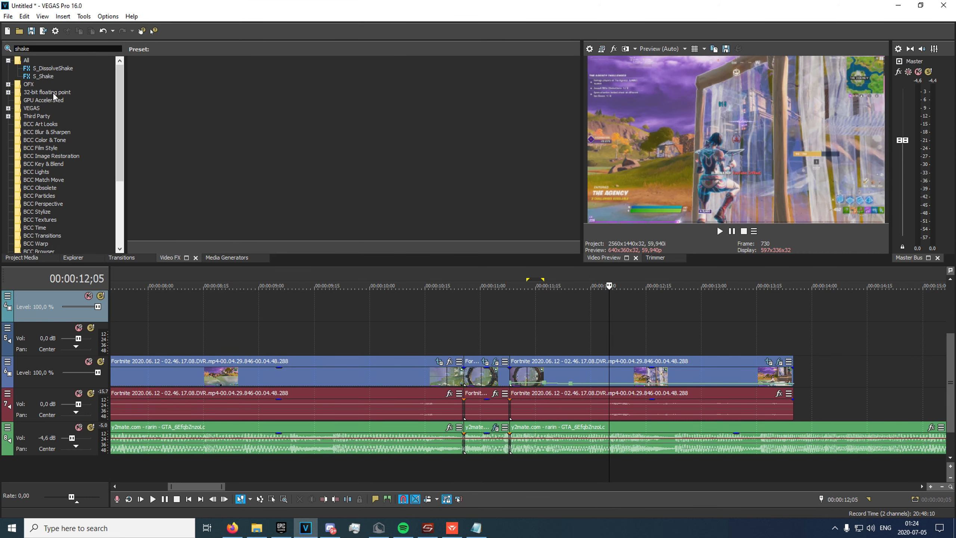
{"action": "left_click", "coordinate": [43, 76]}
{"action": "left_click", "coordinate": [213, 83]}
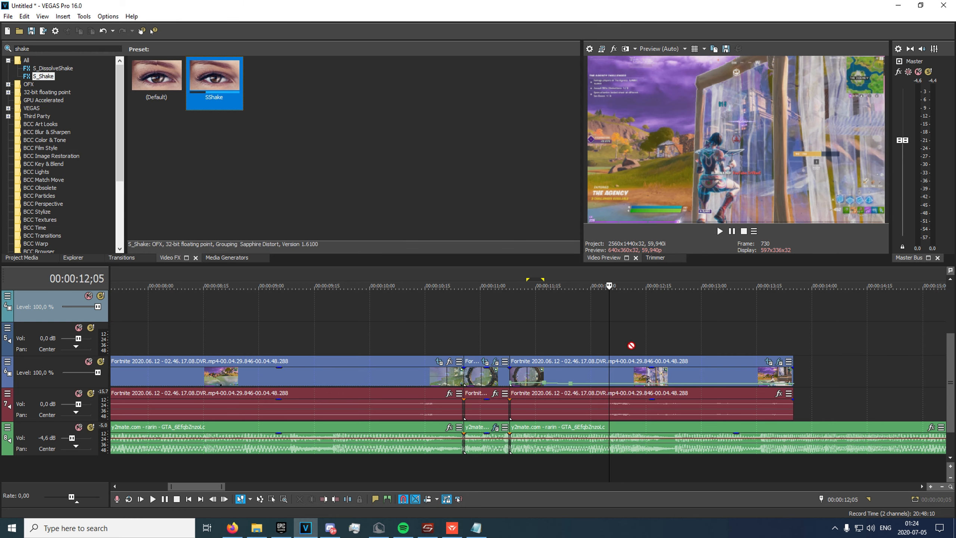
{"action": "left_click_drag", "start_coordinate": [628, 338], "coordinate": [576, 375]}
- Animate the final gameplay clip's S_Shake Amplitude down to 0 at 00:00:00;24 and close the effect settings
{"action": "left_click", "coordinate": [318, 115]}
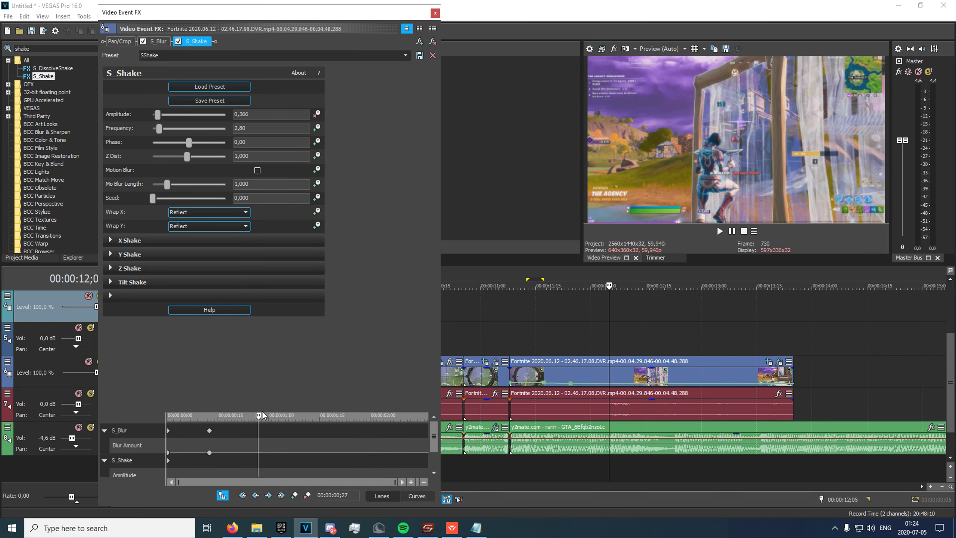
{"action": "left_click_drag", "start_coordinate": [261, 409], "coordinate": [261, 364]}
{"action": "left_click", "coordinate": [206, 422]}
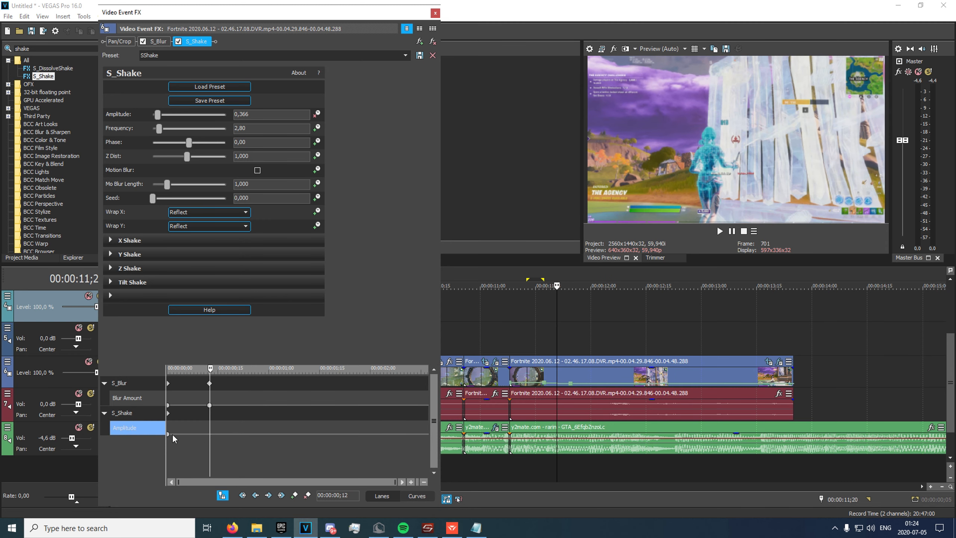
{"action": "left_click", "coordinate": [222, 425]}
{"action": "left_click", "coordinate": [251, 416]}
{"action": "left_click", "coordinate": [294, 495]}
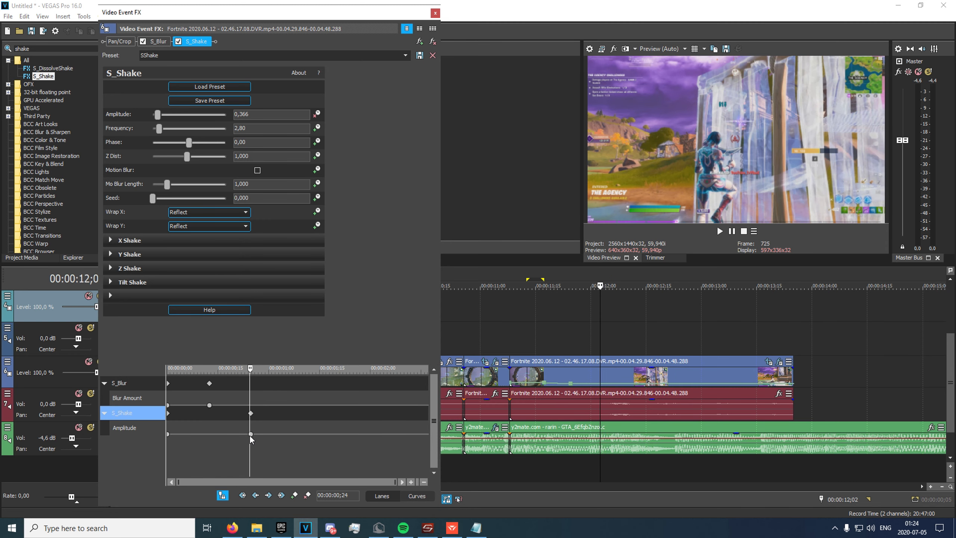
{"action": "left_click", "coordinate": [251, 434]}
{"action": "double_click", "coordinate": [250, 435]}
{"action": "mouse_move", "coordinate": [210, 445]}
{"action": "left_mouse_down"}
{"action": "mouse_move", "coordinate": [188, 448]}
{"action": "mouse_move", "coordinate": [202, 446]}
{"action": "left_mouse_up"}
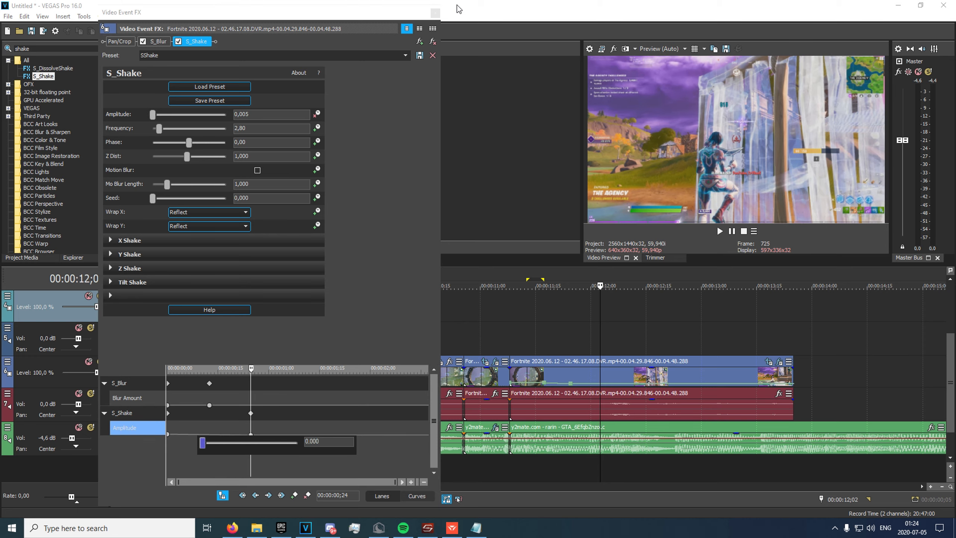
{"action": "left_click", "coordinate": [470, 106]}
{"action": "left_click", "coordinate": [435, 13]}
- Apply the S_Shake effect's SShake preset to the earlier gameplay clip that already has BCC Mixed Colors
{"action": "scroll", "coordinate": [410, 319], "scroll_direction": "down", "scroll_amount": 4}
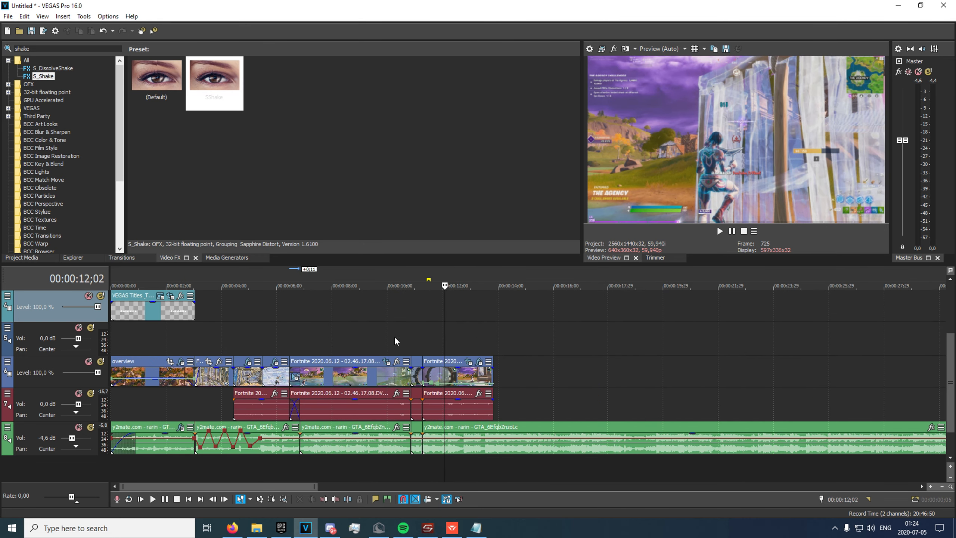
{"action": "left_click", "coordinate": [377, 375]}
{"action": "scroll", "coordinate": [406, 382], "scroll_direction": "up", "scroll_amount": 2}
{"action": "left_click", "coordinate": [324, 379]}
{"action": "scroll", "coordinate": [407, 380], "scroll_direction": "up", "scroll_amount": 2}
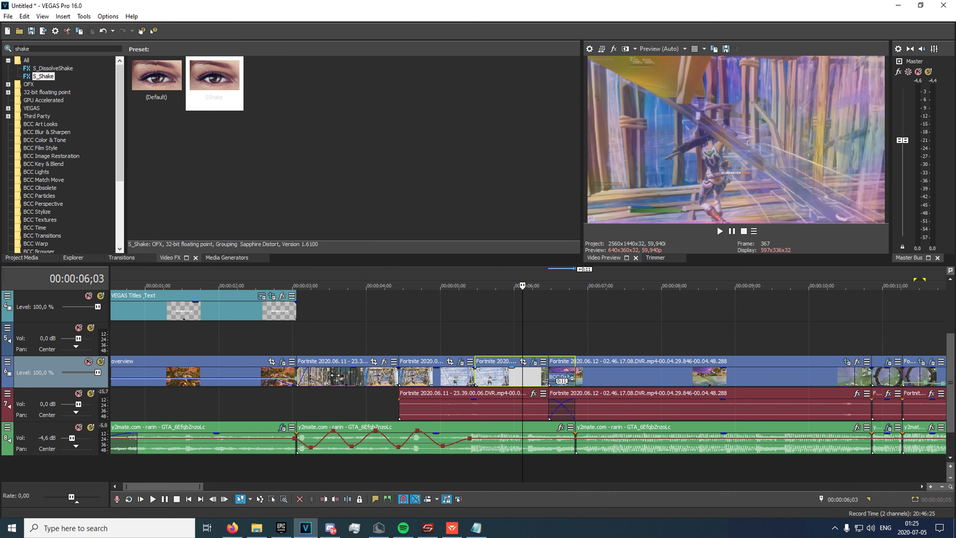
{"action": "left_click", "coordinate": [546, 362]}
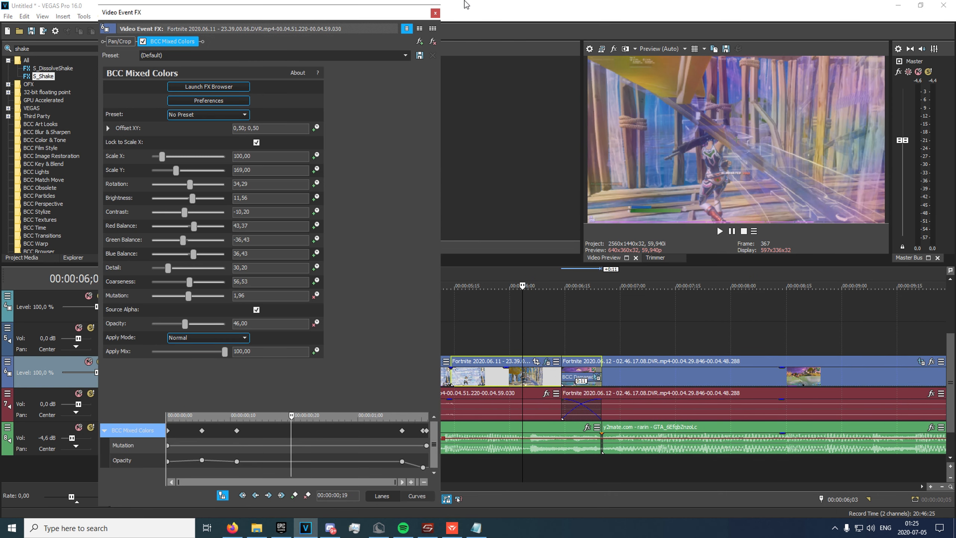
{"action": "left_click", "coordinate": [435, 13]}
{"action": "left_click", "coordinate": [237, 99]}
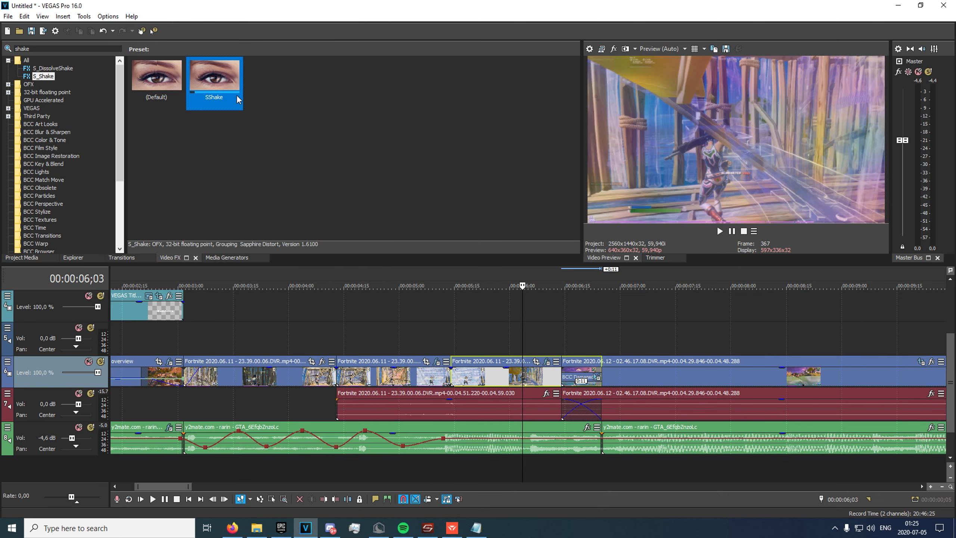
{"action": "left_click_drag", "start_coordinate": [498, 377], "coordinate": [505, 383]}
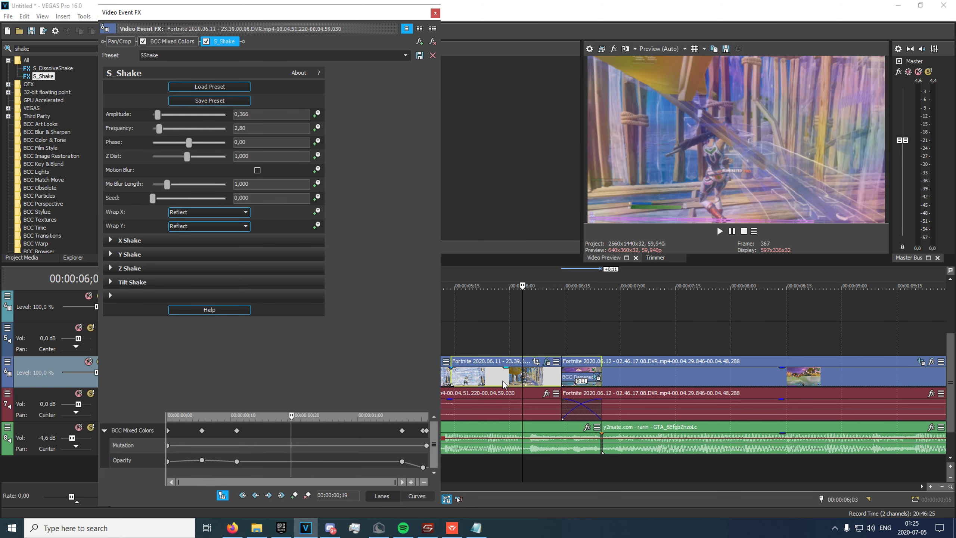
- Animate the Mixed Colors clip's S_Shake Amplitude down to 0 at 00:00:00;23 and close the effect settings
{"action": "left_click_drag", "start_coordinate": [374, 408], "coordinate": [376, 356]}
{"action": "left_click", "coordinate": [176, 417]}
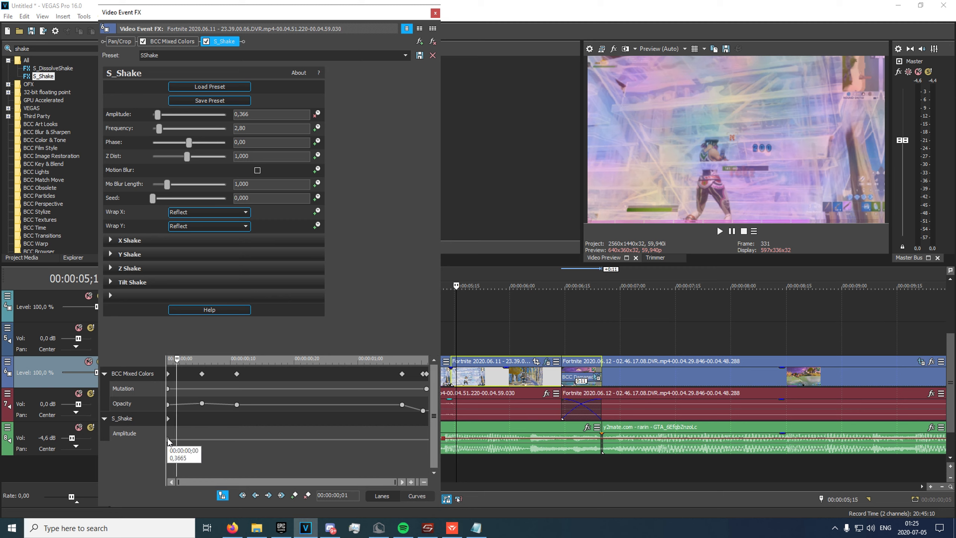
{"action": "left_click", "coordinate": [316, 424]}
{"action": "left_click", "coordinate": [294, 494]}
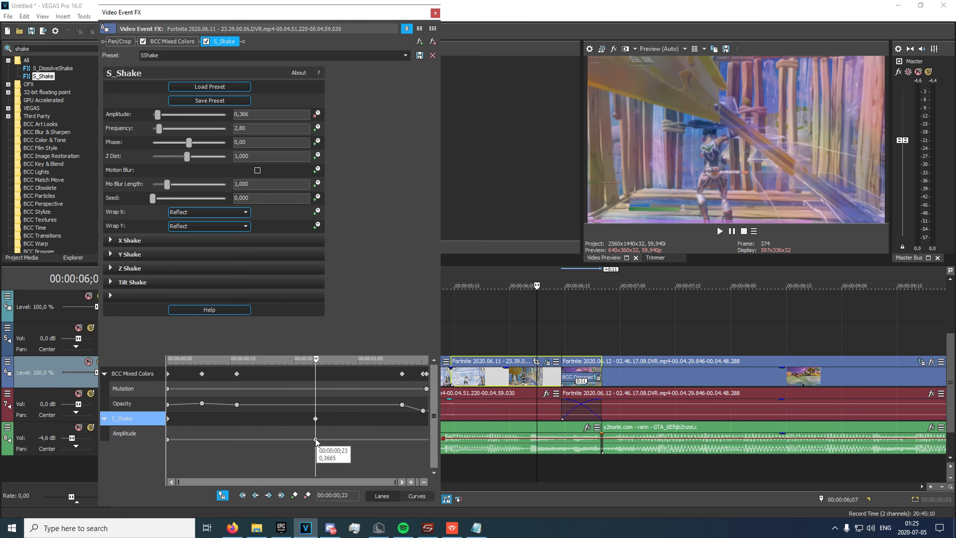
{"action": "double_click", "coordinate": [316, 440]}
{"action": "left_click_drag", "start_coordinate": [273, 451], "coordinate": [180, 445]}
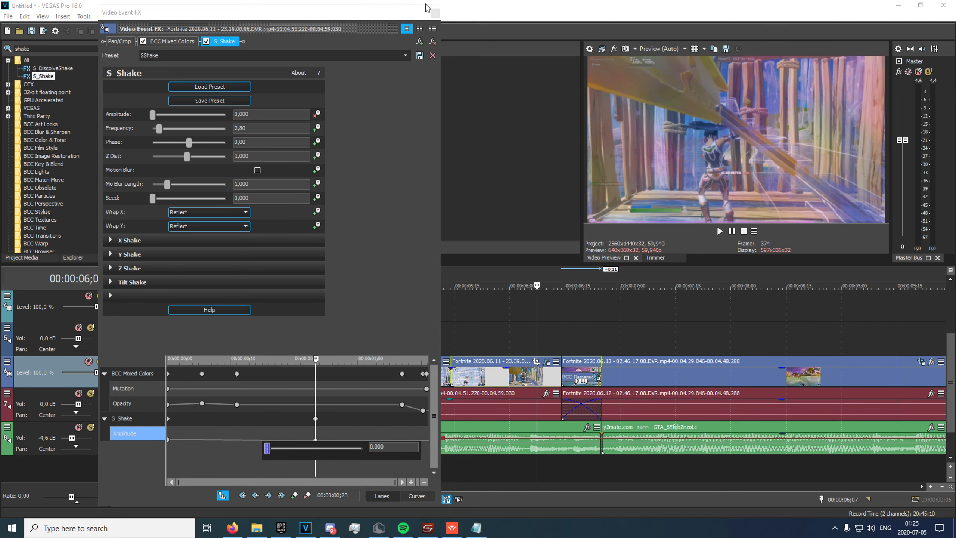
{"action": "left_click", "coordinate": [436, 15]}
{"action": "left_click", "coordinate": [435, 14]}
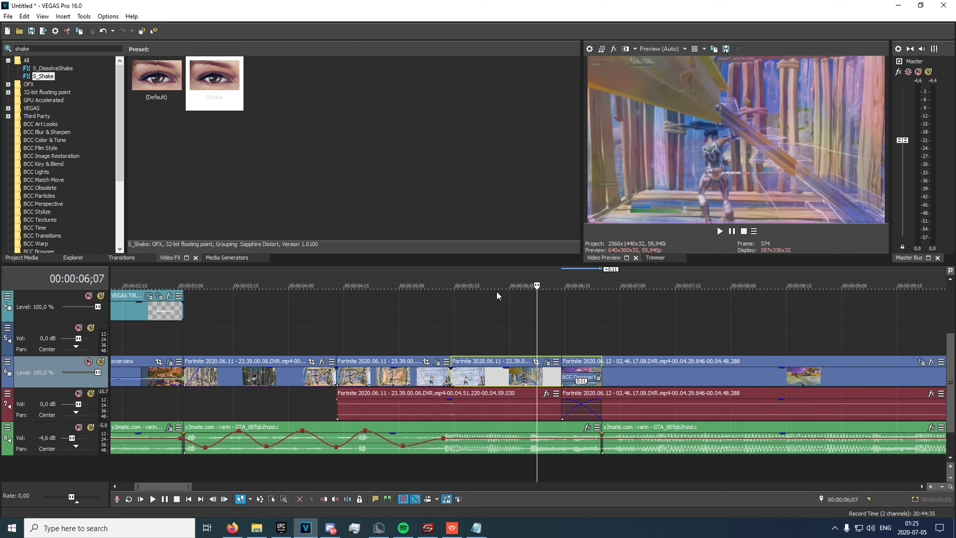
- Insert a Velocity envelope on the Mixed Colors gameplay clip, with the playhead at 00:00:05;21
{"action": "left_click", "coordinate": [452, 324]}
{"action": "scroll", "coordinate": [245, 344], "scroll_direction": "down", "scroll_amount": 5}
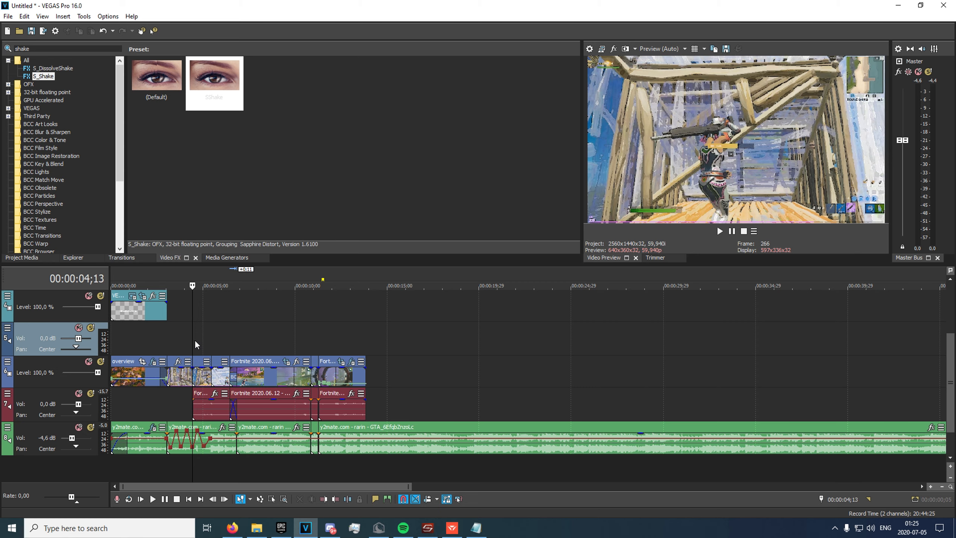
{"action": "scroll", "coordinate": [194, 339], "scroll_direction": "up", "scroll_amount": 5}
{"action": "right_click", "coordinate": [503, 375]}
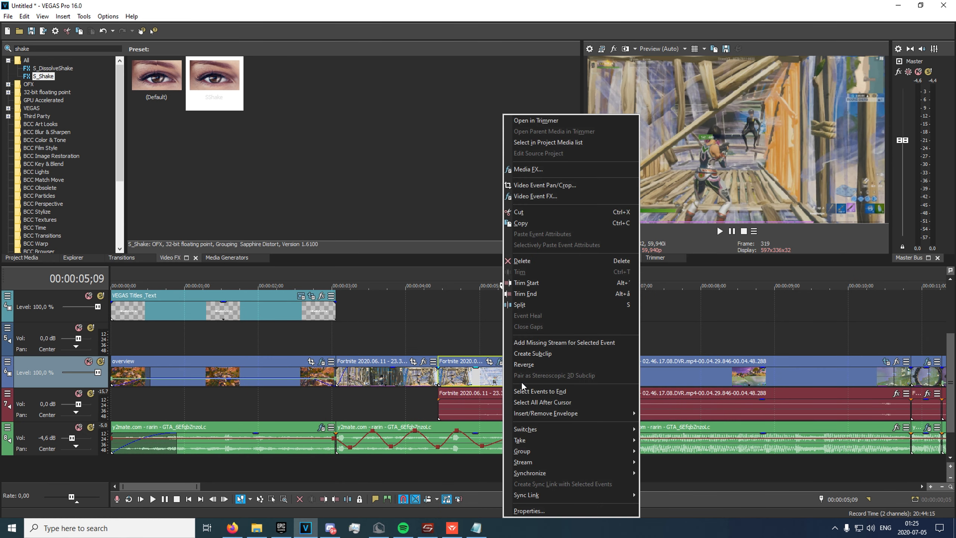
{"action": "left_click", "coordinate": [475, 336]}
{"action": "left_click", "coordinate": [530, 353]}
{"action": "left_click", "coordinate": [532, 376]}
{"action": "right_click", "coordinate": [525, 377]}
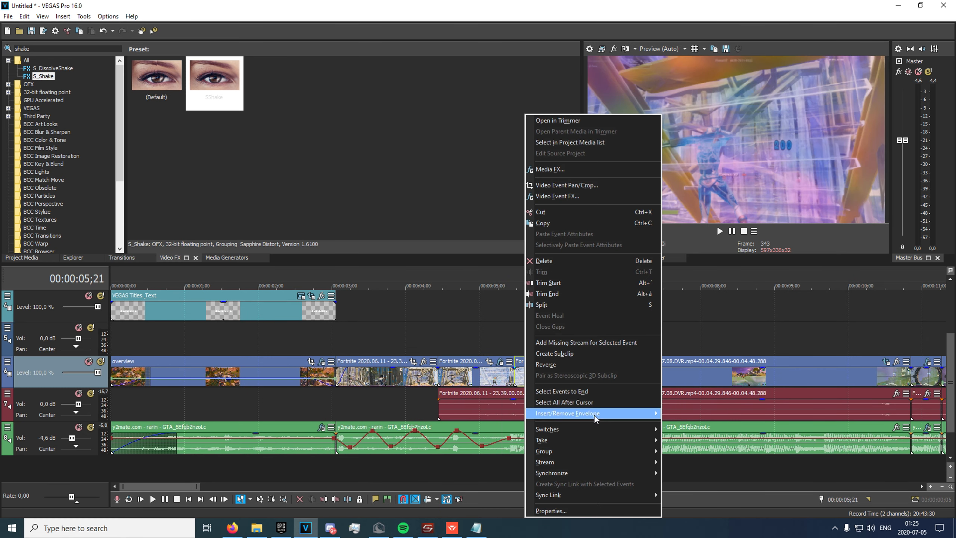
{"action": "mouse_move", "coordinate": [599, 414]}
{"action": "left_click", "coordinate": [680, 414]}
{"action": "scroll", "coordinate": [560, 395], "scroll_direction": "up", "scroll_amount": 3}
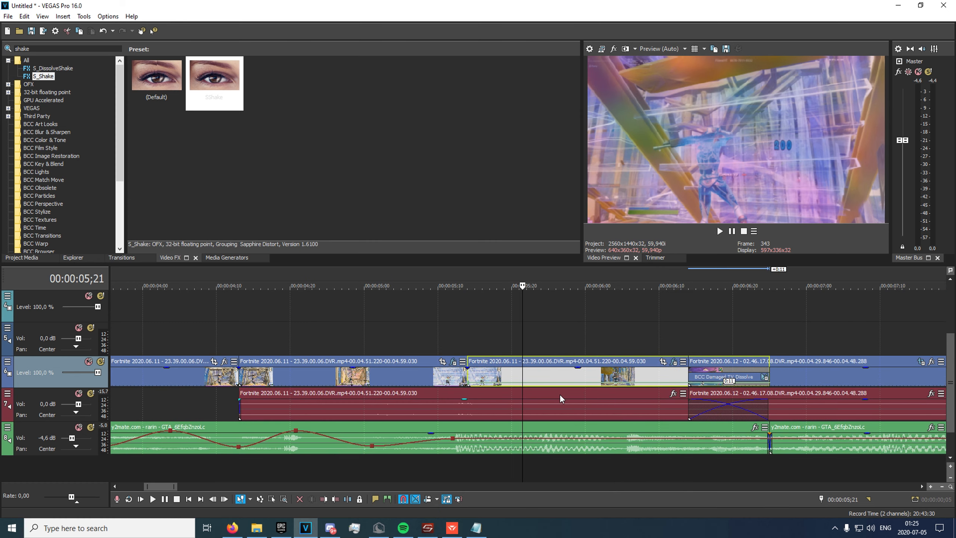
- Set a velocity envelope point at 00:00:05;21 on the Mixed Colors clip and preview the speed change from the clip's start
{"action": "right_click", "coordinate": [526, 387]}
{"action": "left_click", "coordinate": [567, 224]}
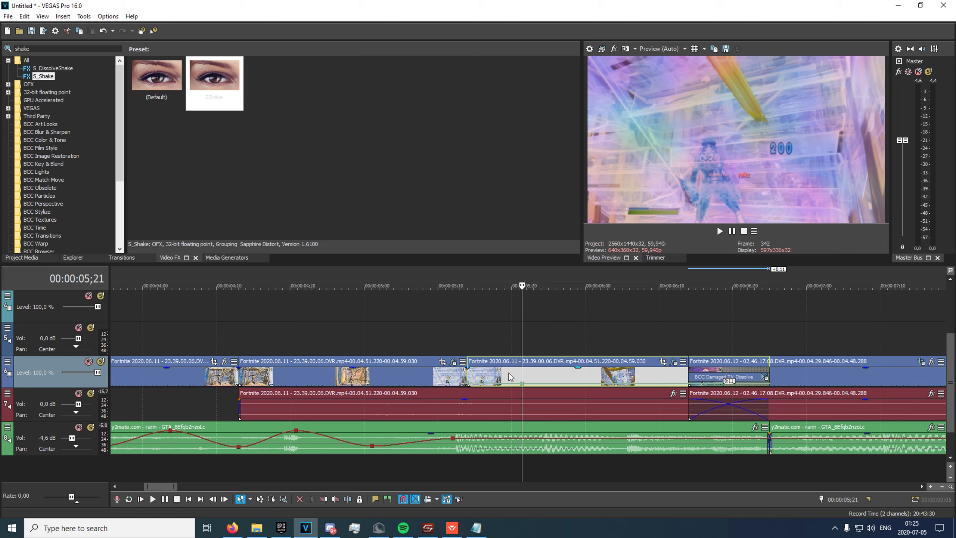
{"action": "left_click", "coordinate": [467, 320]}
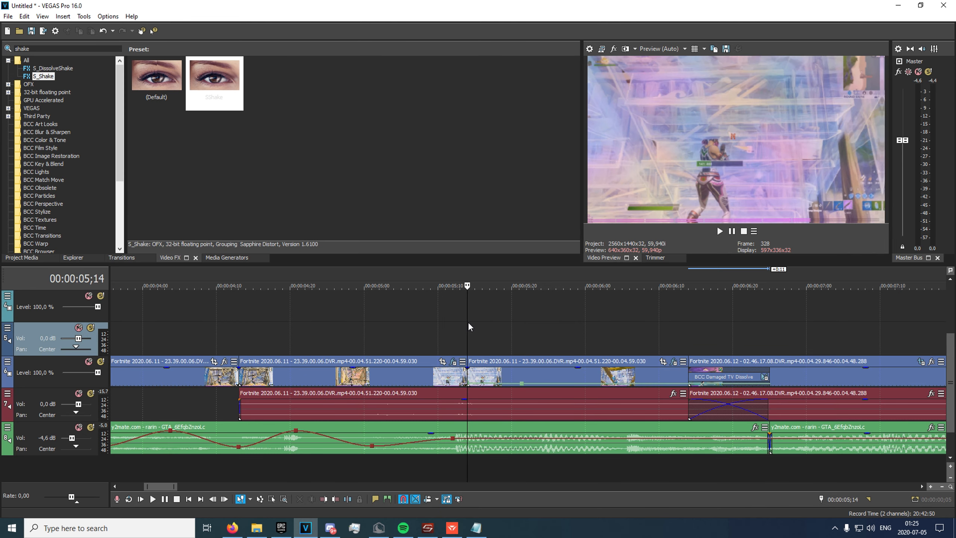
{"action": "key", "text": "space"}
{"action": "key", "text": "space"}
- Readjust the first velocity point, add and set a second one shortly after it, and preview the clip from just before its start
{"action": "right_click", "coordinate": [522, 383]}
{"action": "left_click", "coordinate": [557, 216]}
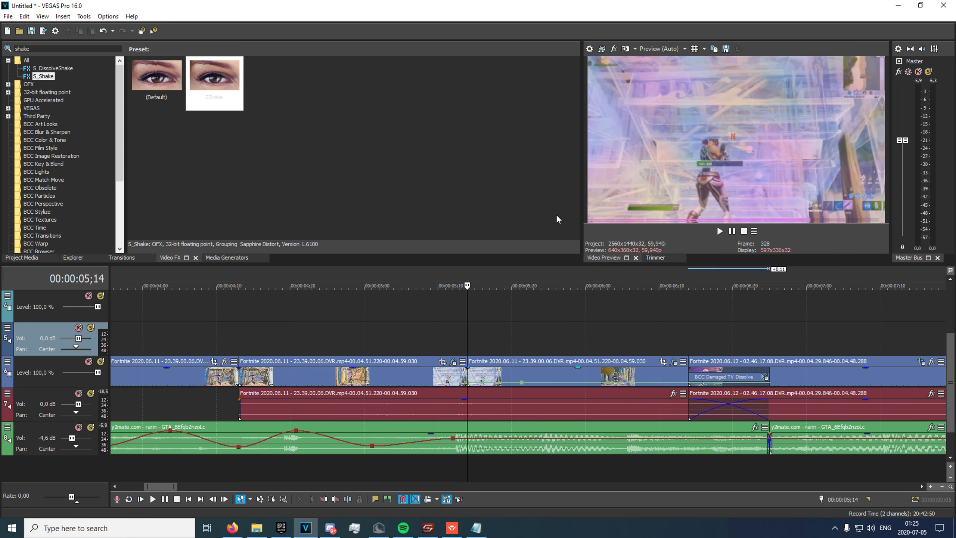
{"action": "double_click", "coordinate": [561, 383]}
{"action": "right_click", "coordinate": [561, 383]}
{"action": "left_click", "coordinate": [602, 201]}
{"action": "left_click", "coordinate": [474, 331]}
{"action": "left_click", "coordinate": [455, 330]}
{"action": "key", "text": "space"}
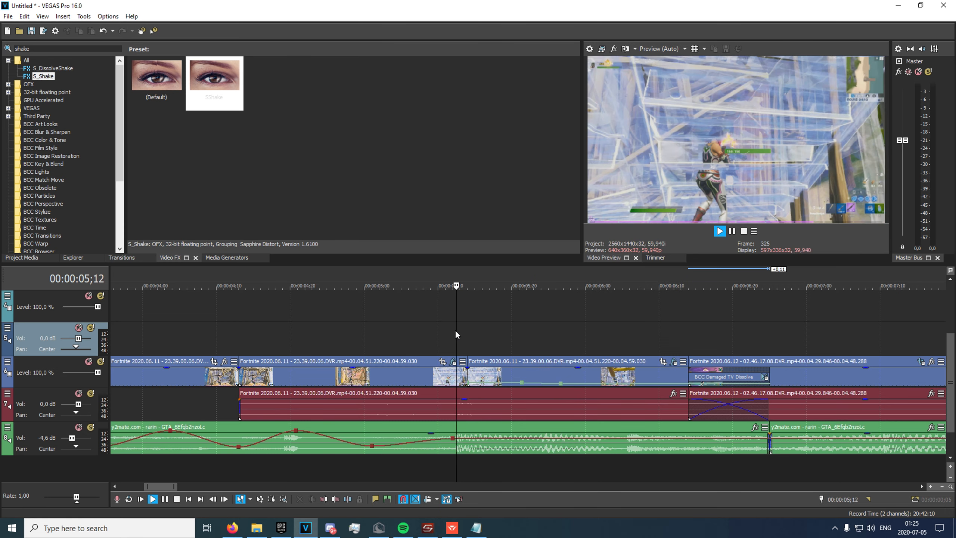
{"action": "key", "text": "space"}
- Play the sniper clip and its music from 00:00:09;09 towards the scope section
{"action": "scroll", "coordinate": [455, 331], "scroll_direction": "down", "scroll_amount": 5}
{"action": "left_click", "coordinate": [449, 339]}
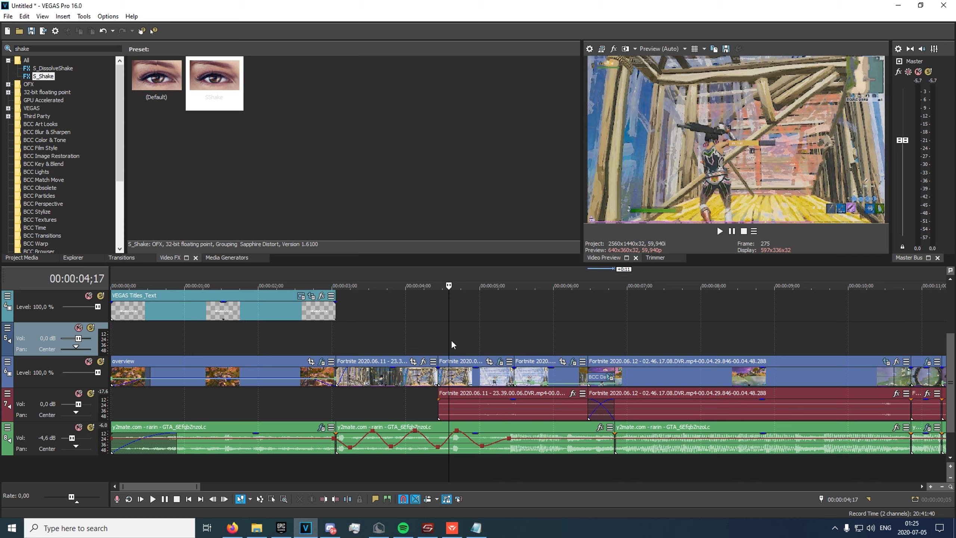
{"action": "scroll", "coordinate": [421, 357], "scroll_direction": "down", "scroll_amount": 5}
{"action": "left_click", "coordinate": [316, 347]}
{"action": "left_click", "coordinate": [312, 346]}
{"action": "left_click", "coordinate": [324, 342]}
{"action": "key", "text": "space"}
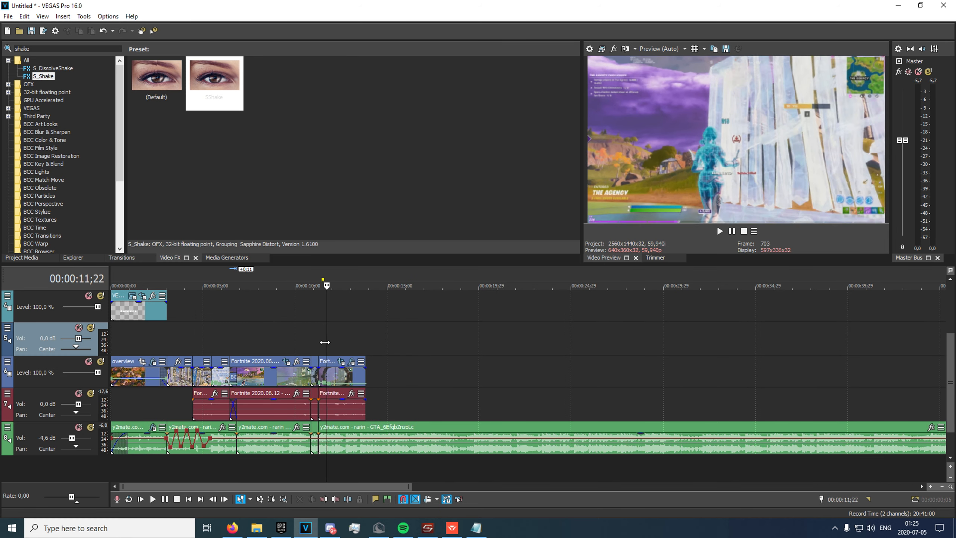
{"action": "scroll", "coordinate": [312, 448], "scroll_direction": "up", "scroll_amount": 5}
{"action": "left_click", "coordinate": [323, 450]}
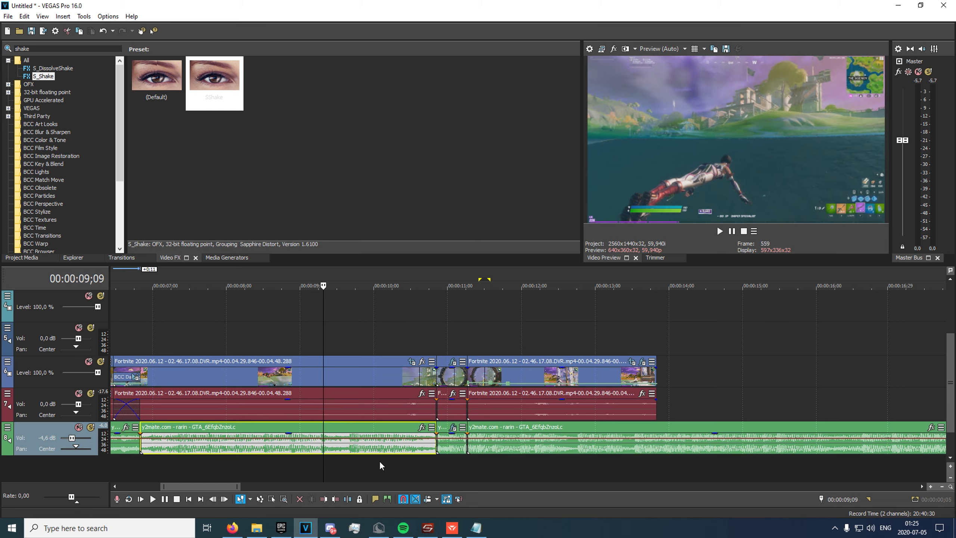
{"action": "key", "text": "space"}
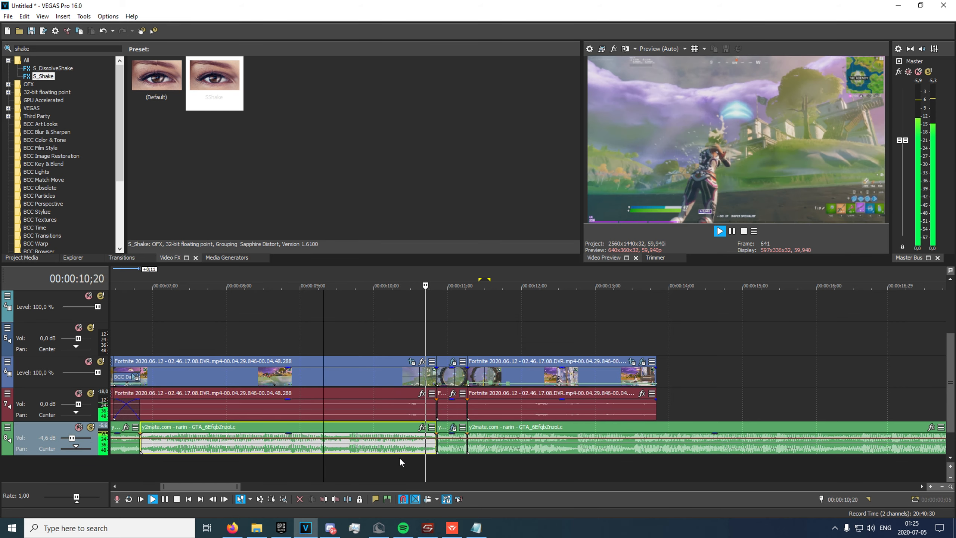
{"action": "key", "text": "space"}
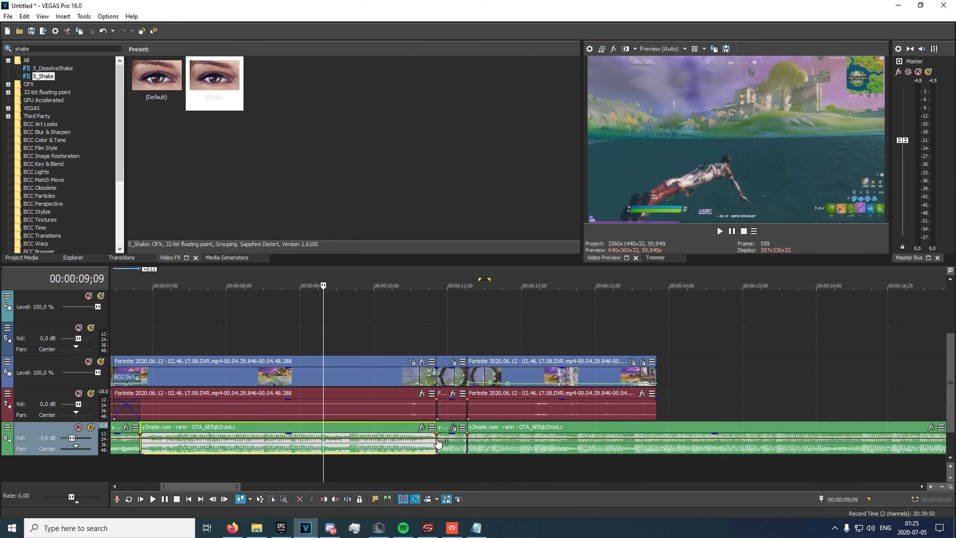
- Add pan envelope points at both ends and at two places inside the scope section's music event, deleting the extra middle point
{"action": "double_click", "coordinate": [436, 438]}
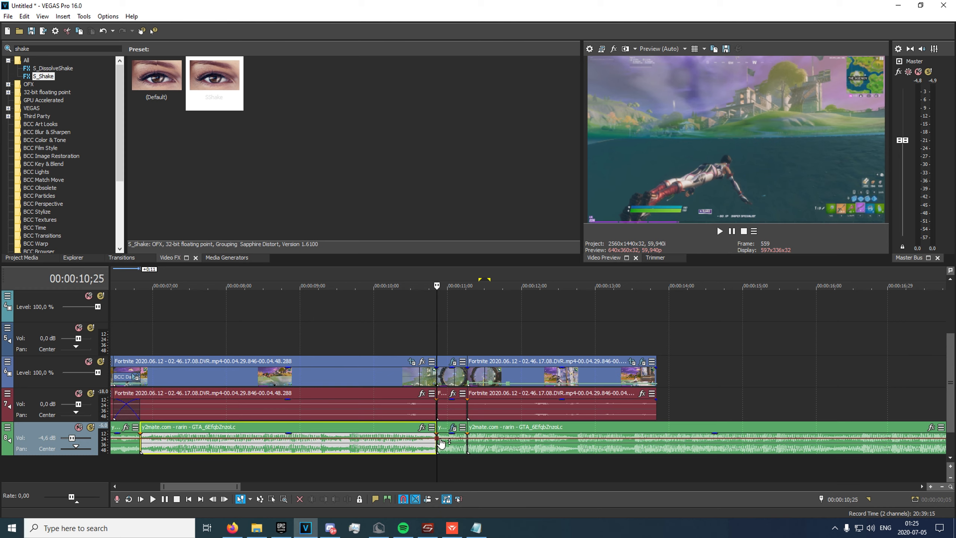
{"action": "double_click", "coordinate": [467, 438]}
{"action": "double_click", "coordinate": [450, 438]}
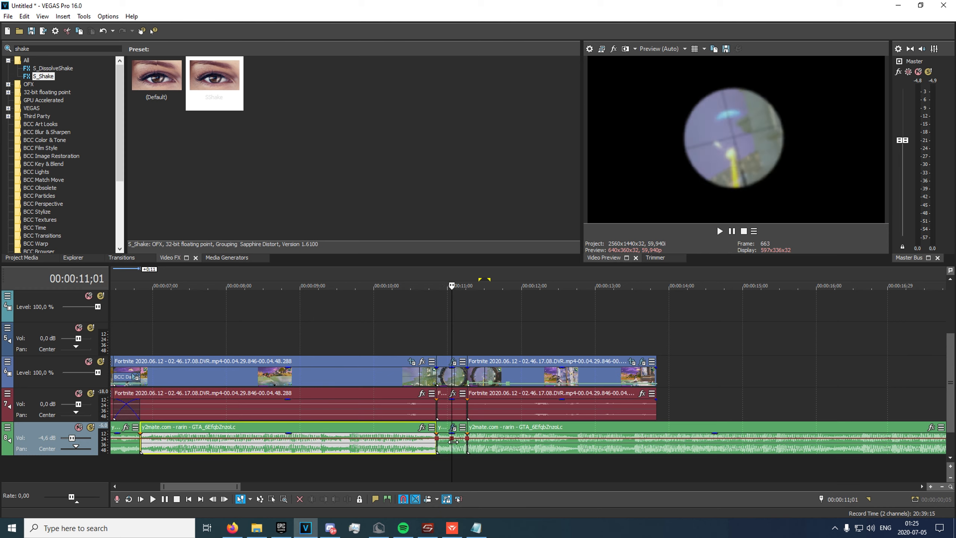
{"action": "double_click", "coordinate": [442, 438]}
{"action": "right_click", "coordinate": [451, 438]}
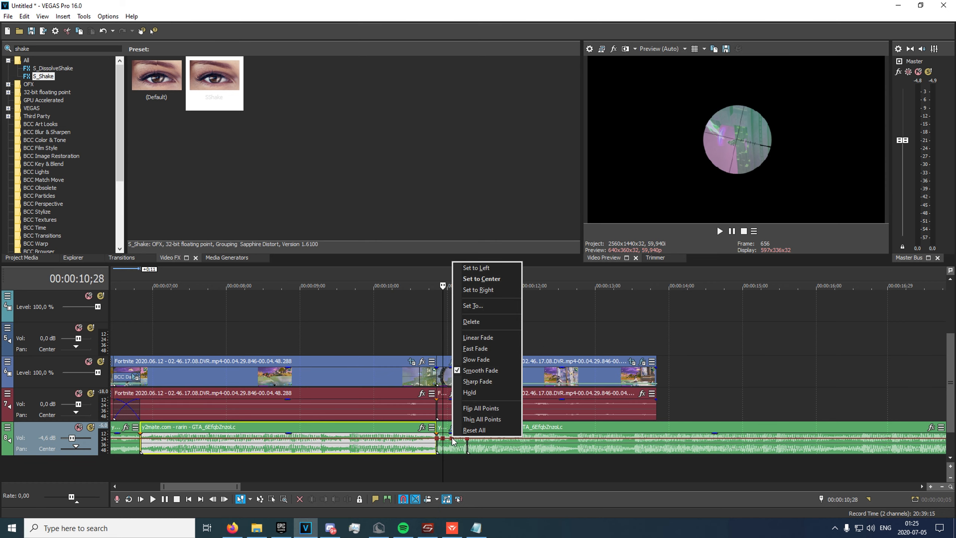
{"action": "left_click", "coordinate": [483, 322]}
{"action": "double_click", "coordinate": [459, 438]}
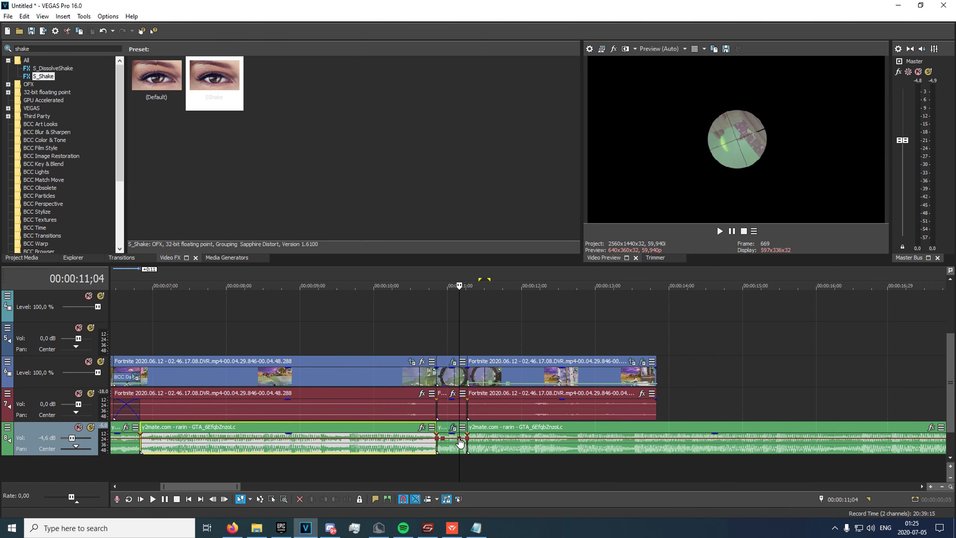
- Move the first inner pan point of the scope section's music up and the second down, and preview from 00:00:10;23
{"action": "scroll", "coordinate": [489, 444], "scroll_direction": "up", "scroll_amount": 3}
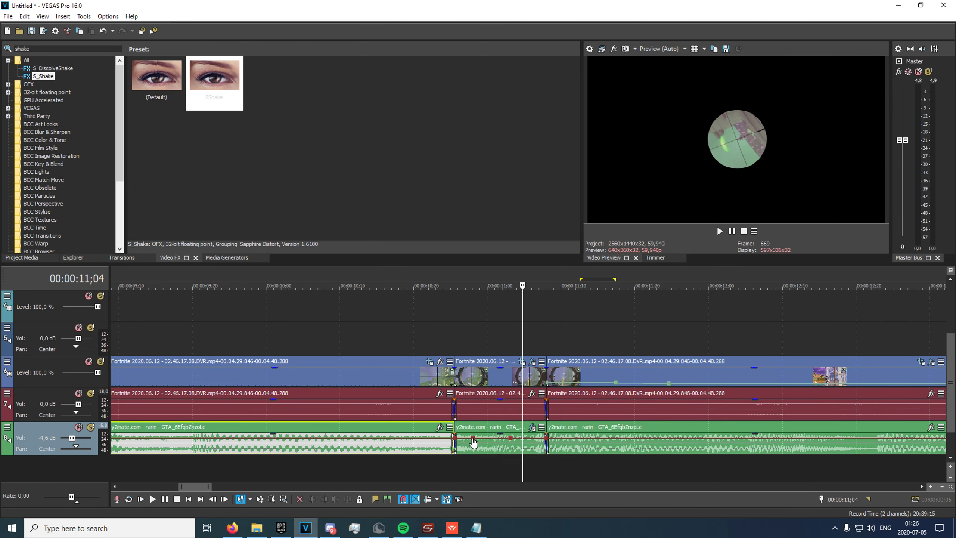
{"action": "left_click_drag", "start_coordinate": [473, 438], "coordinate": [511, 451]}
{"action": "left_click", "coordinate": [435, 448]}
{"action": "key", "text": "space"}
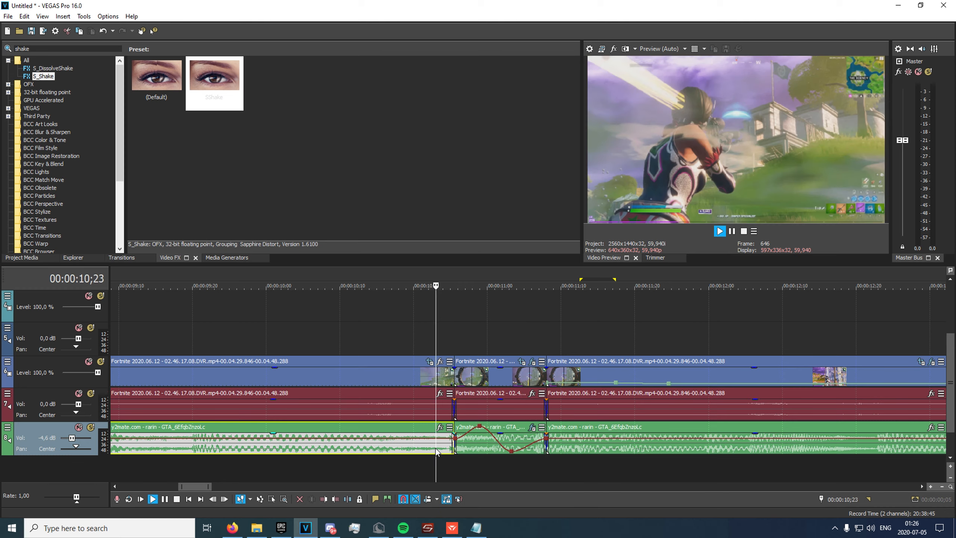
{"action": "key", "text": "space"}
- In the rekzv2ff.veg project, play back the short sound event on the lowest audio track from just before its start
{"action": "scroll", "coordinate": [442, 448], "scroll_direction": "down", "scroll_amount": 8}
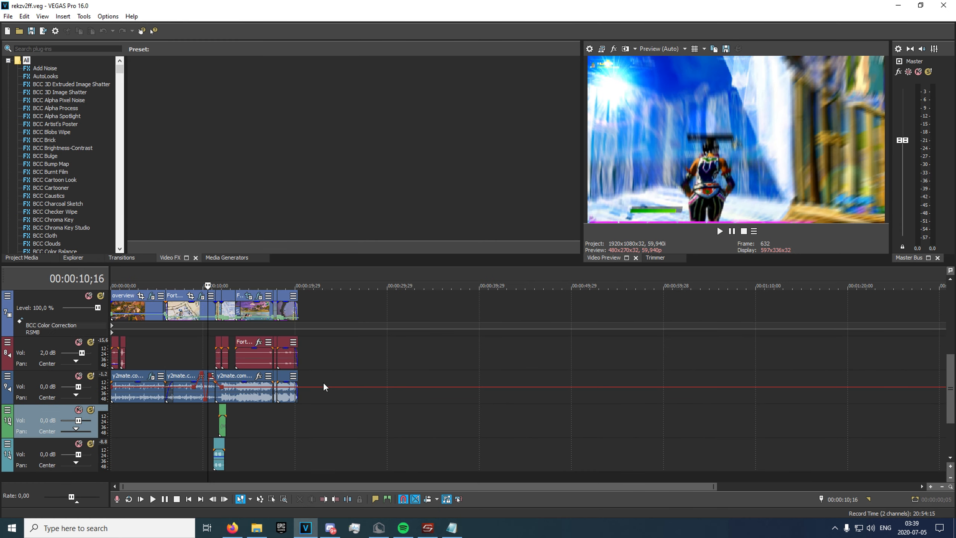
{"action": "scroll", "coordinate": [214, 429], "scroll_direction": "up", "scroll_amount": 5}
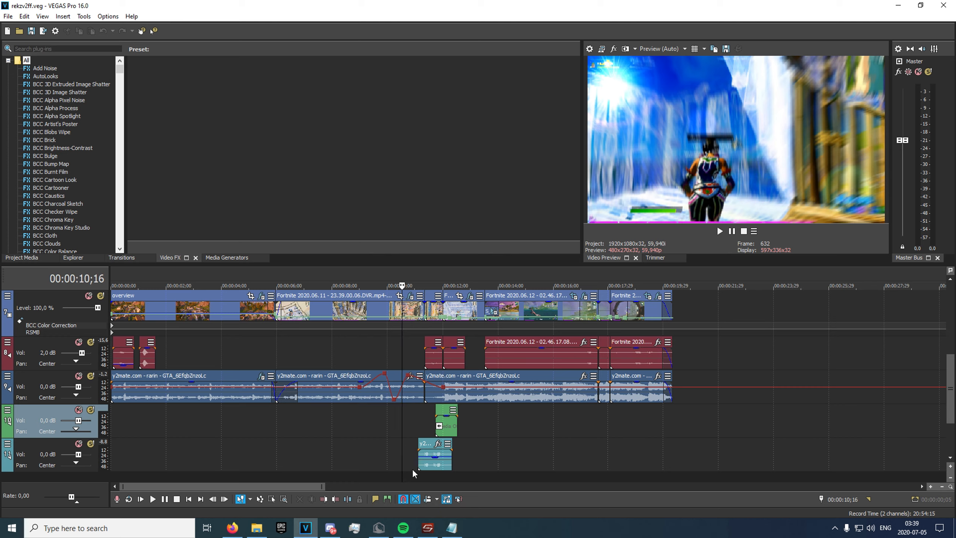
{"action": "left_click", "coordinate": [418, 456]}
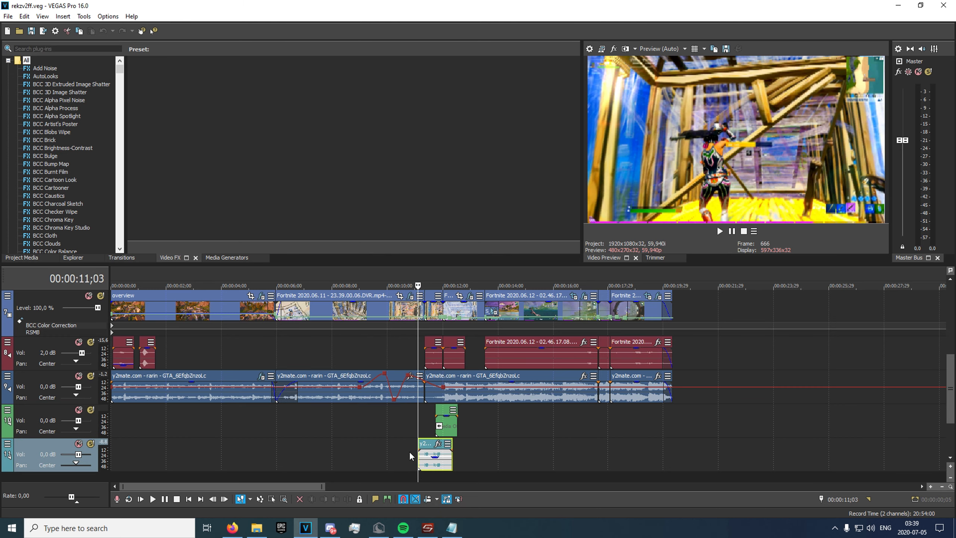
{"action": "left_click", "coordinate": [409, 451]}
{"action": "key", "text": "space"}
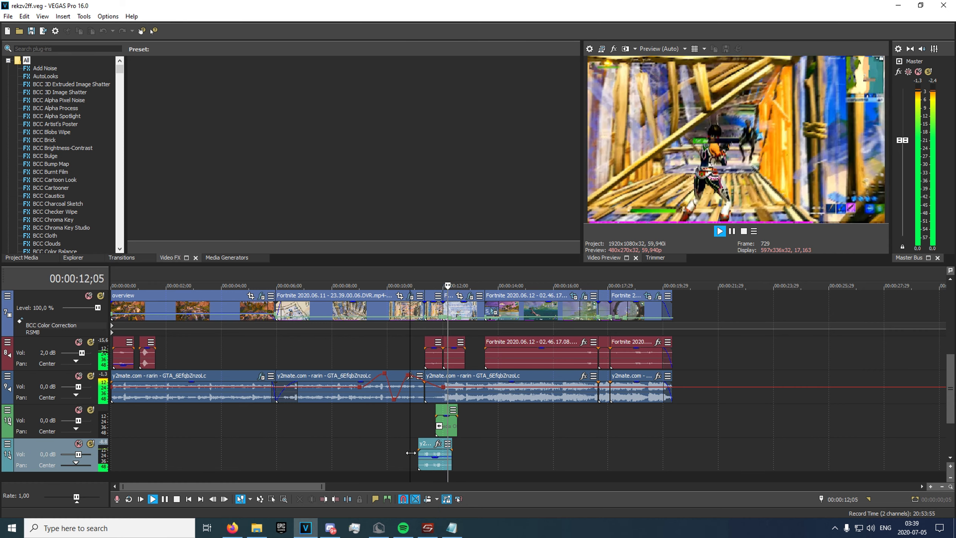
{"action": "key", "text": "space"}
{"action": "left_click", "coordinate": [418, 456]}
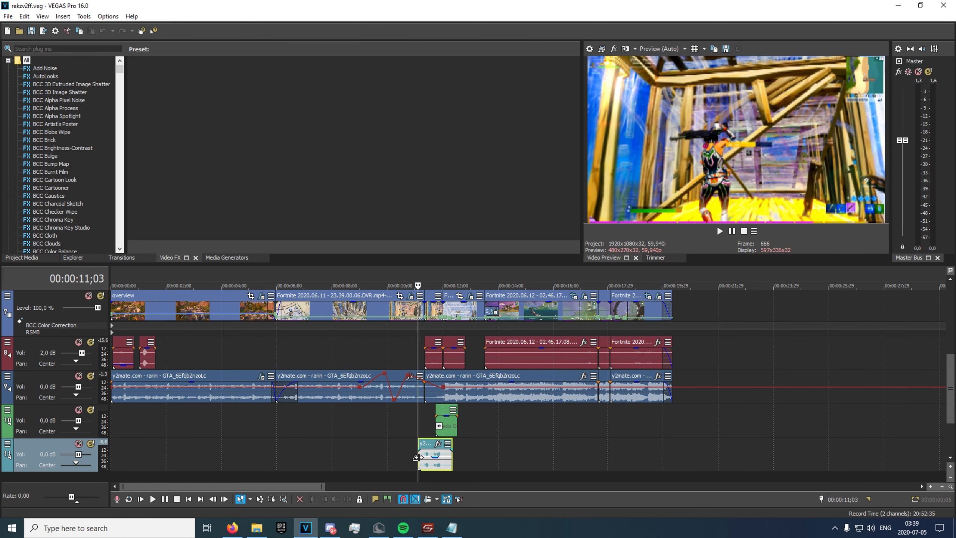